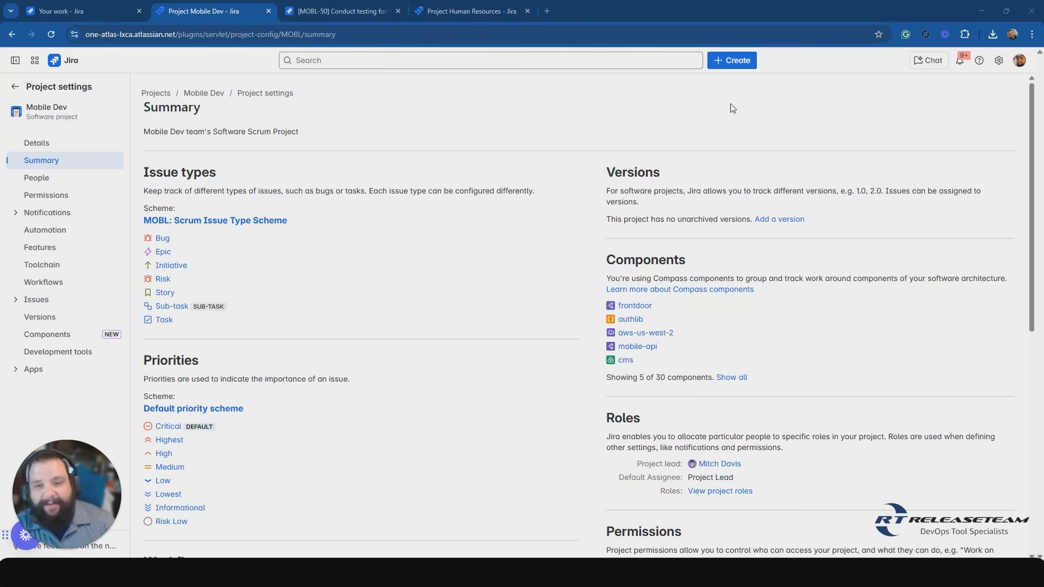
# Review the Mobile Dev project's workflow summary and check the available statuses on subtask MOBL-50.
pyautogui.scroll(-3, 398, 326)
pyautogui.scroll(-2, 398, 357)
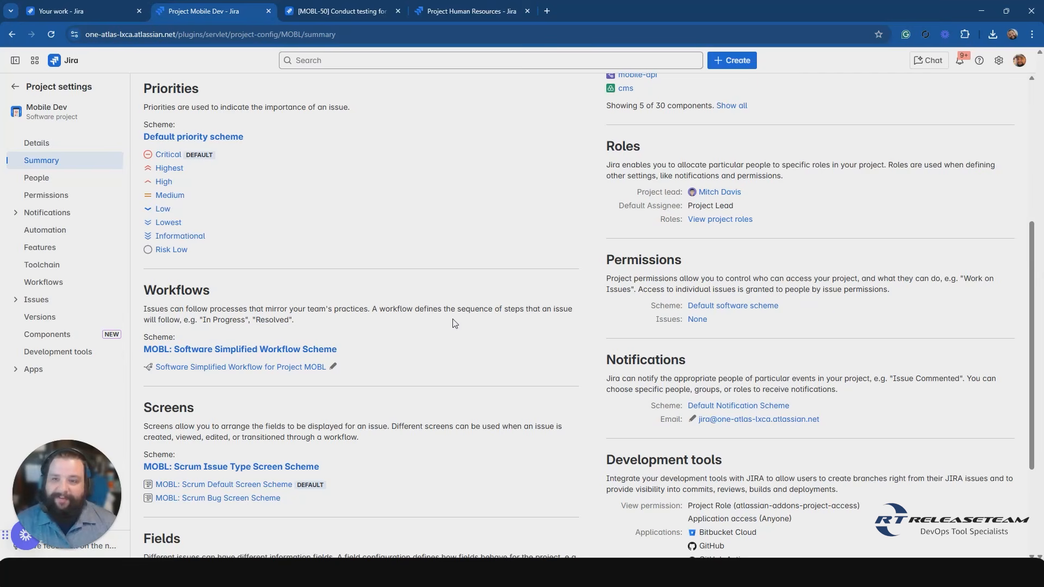
pyautogui.click(326, 11)
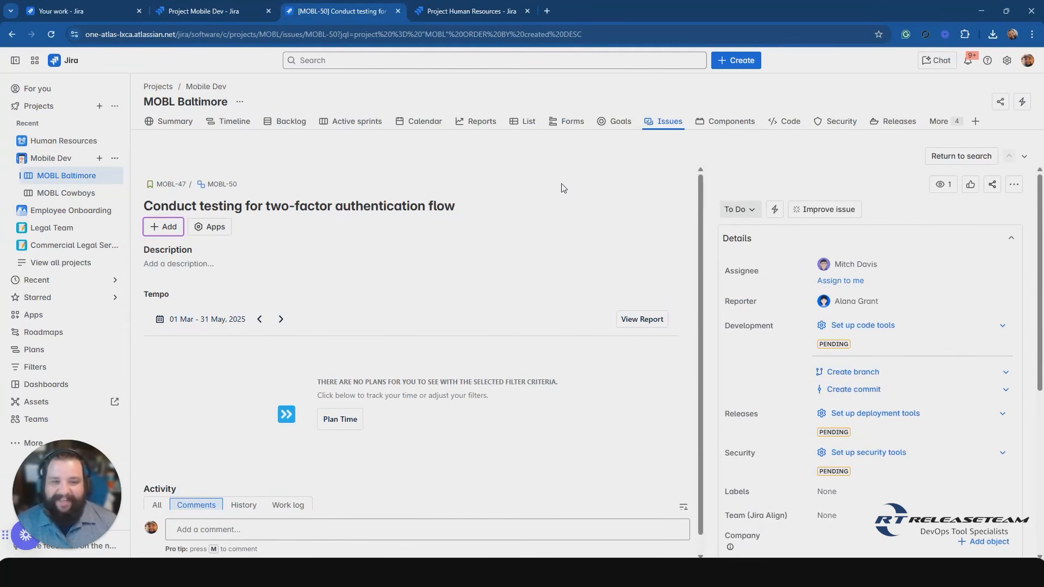
pyautogui.click(740, 183)
pyautogui.click(742, 197)
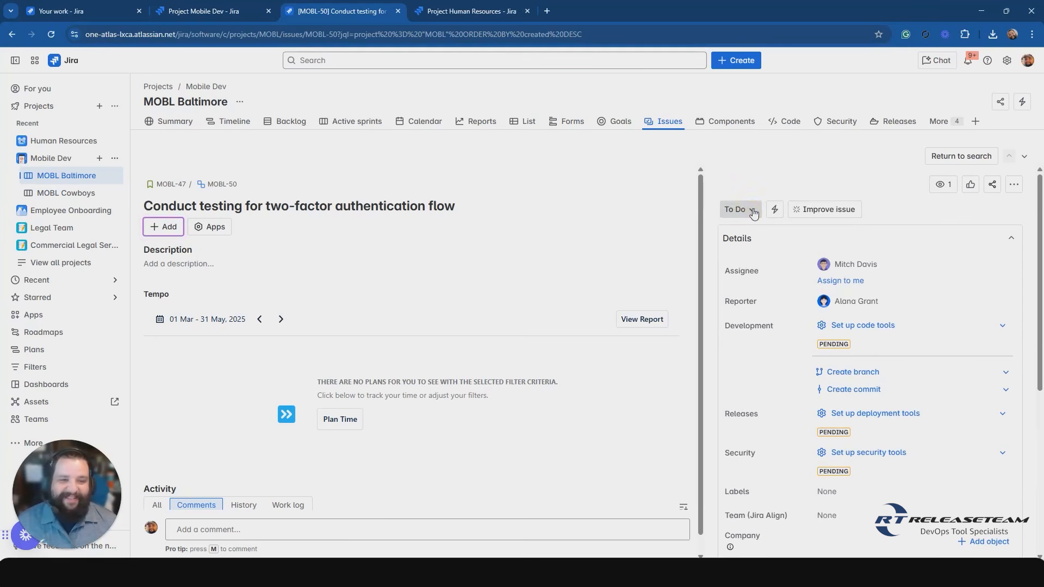
pyautogui.click(753, 211)
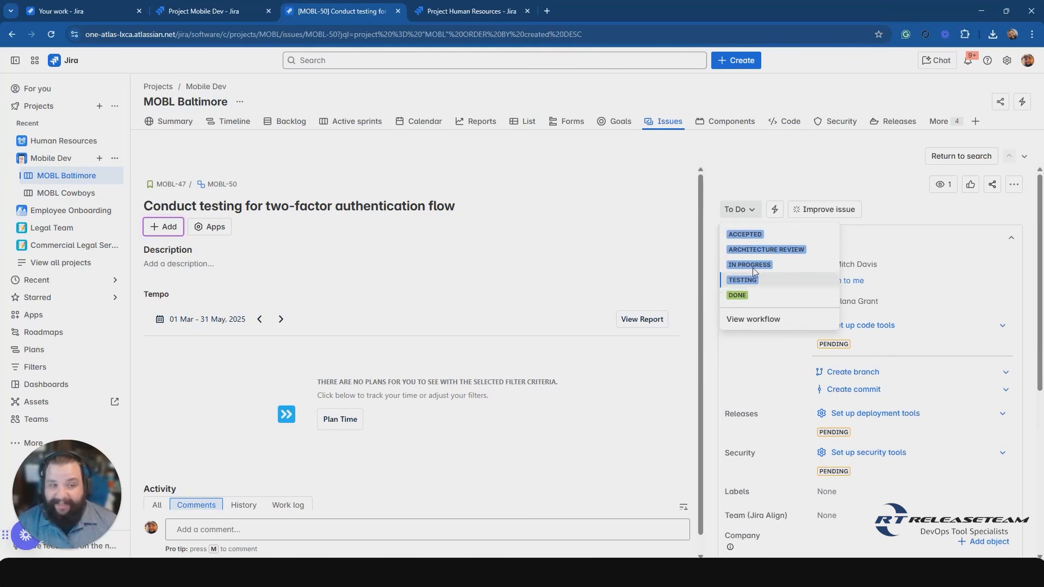
pyautogui.click(753, 168)
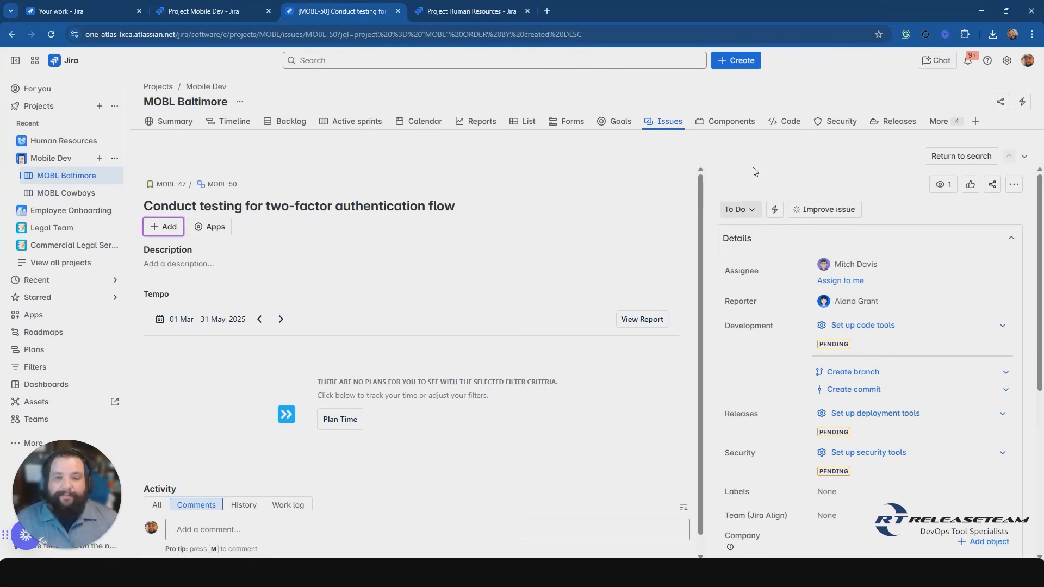
# View the workflow diagram of subtask MOBL-50 and examine its statuses from To Do through In Progress.
pyautogui.click(752, 212)
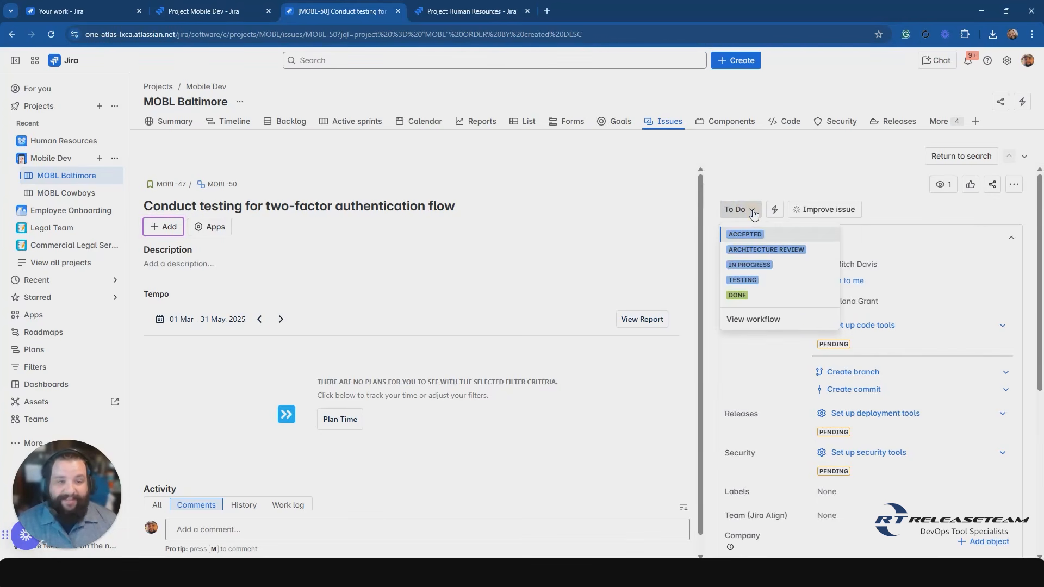
pyautogui.click(755, 319)
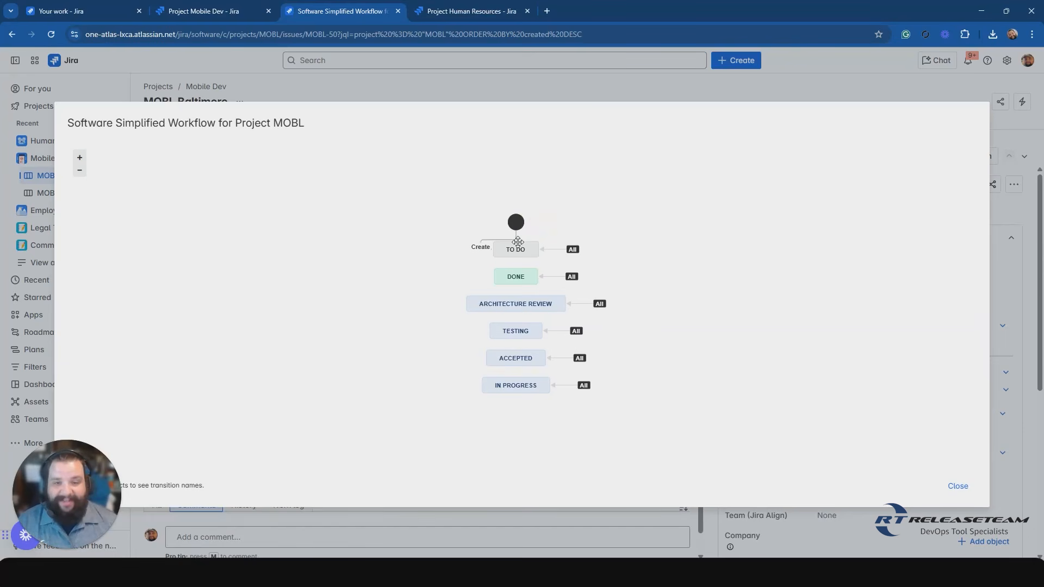
pyautogui.moveTo(512, 243)
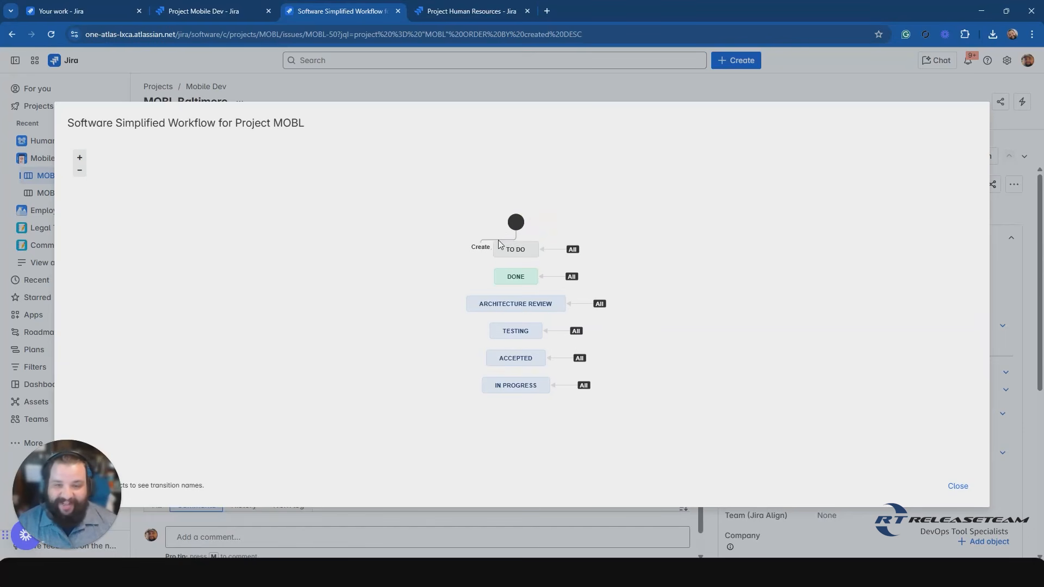
pyautogui.click(534, 242)
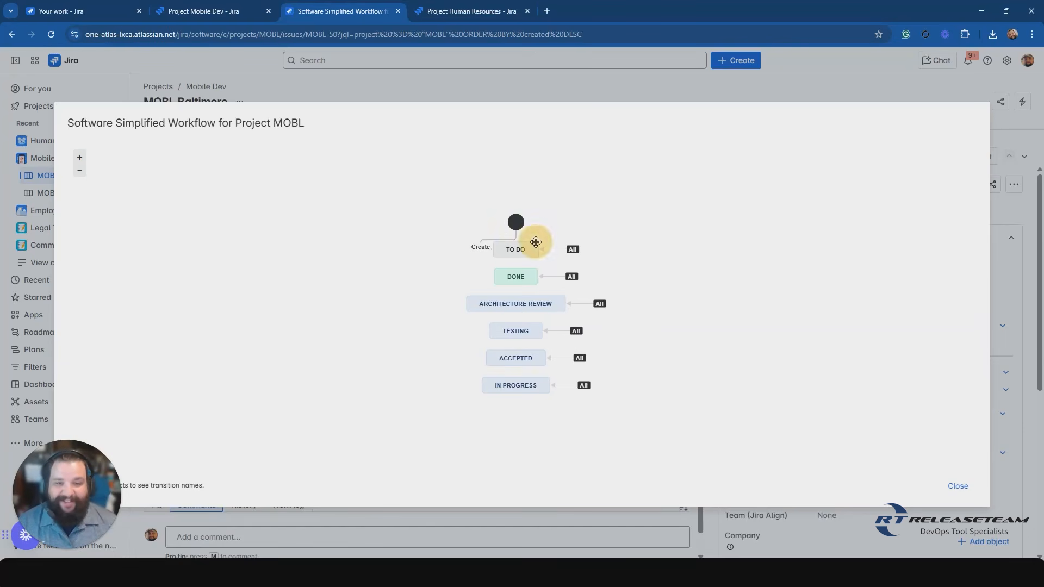
pyautogui.click(495, 276)
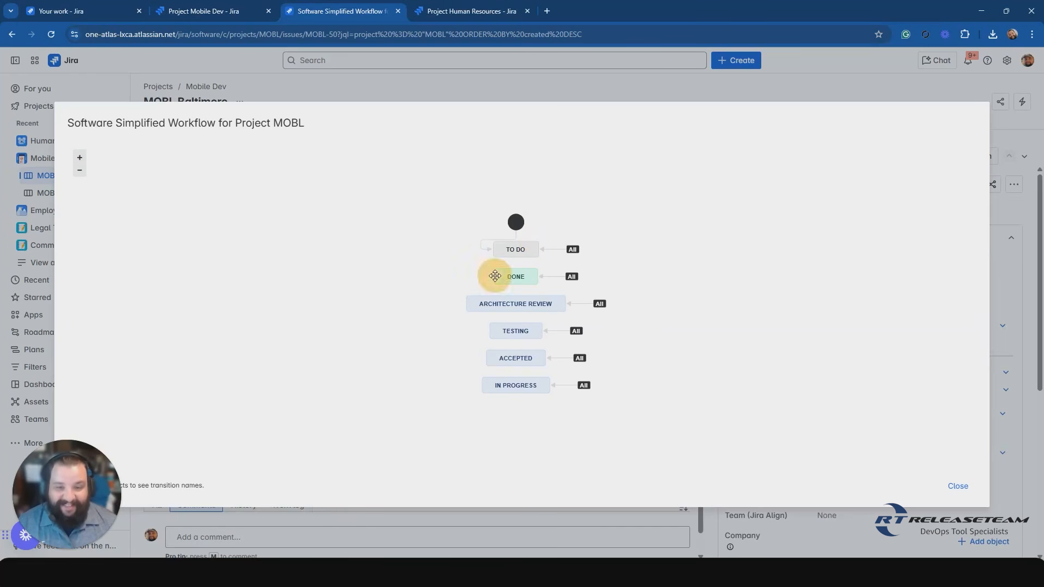
pyautogui.click(474, 302)
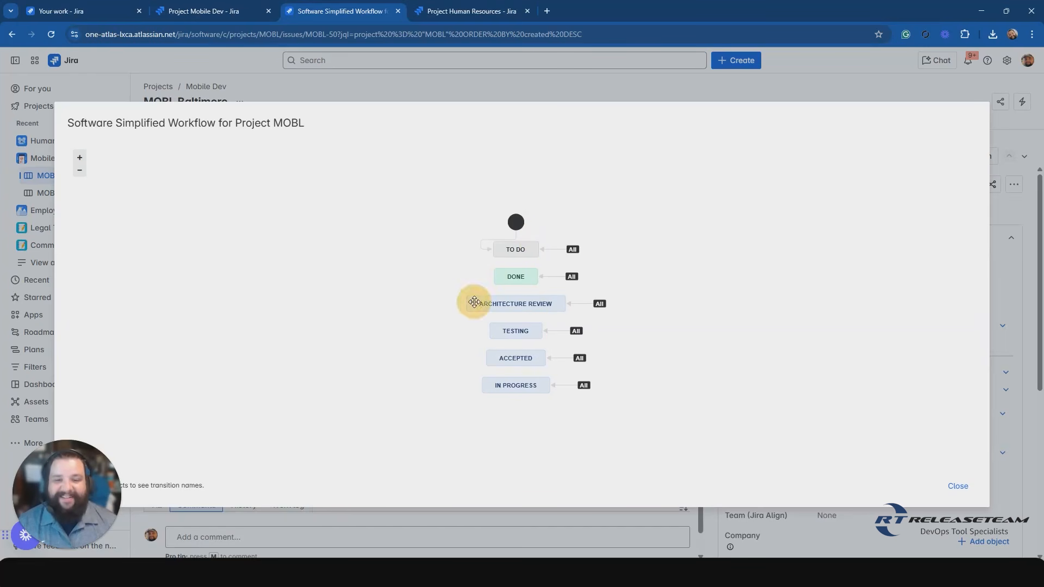
pyautogui.click(497, 332)
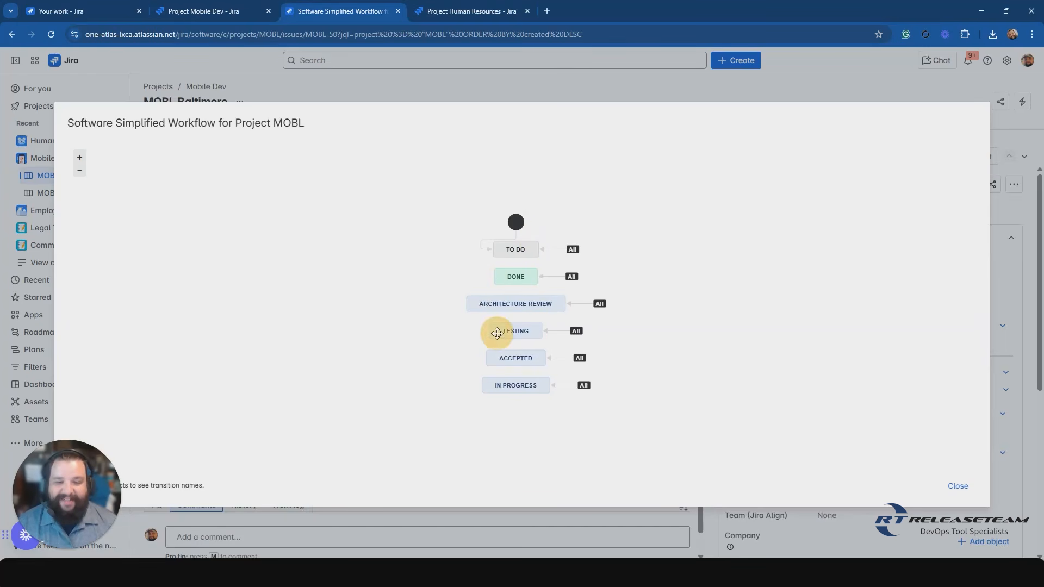
pyautogui.click(490, 361)
pyautogui.click(484, 383)
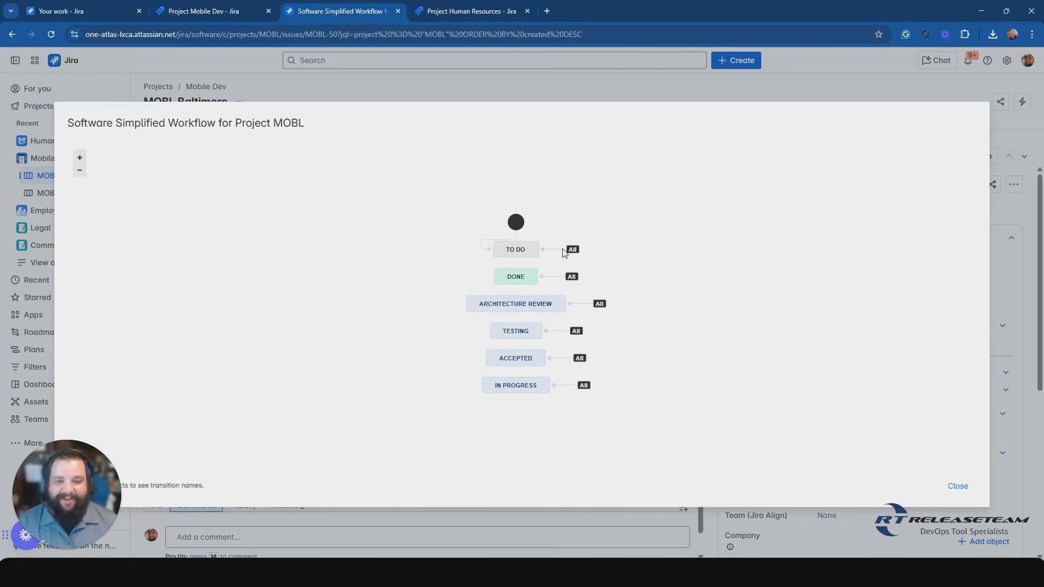
# Examine the "All" transitions leading into each status of the workflow diagram, and close the diagram.
pyautogui.moveTo(570, 251)
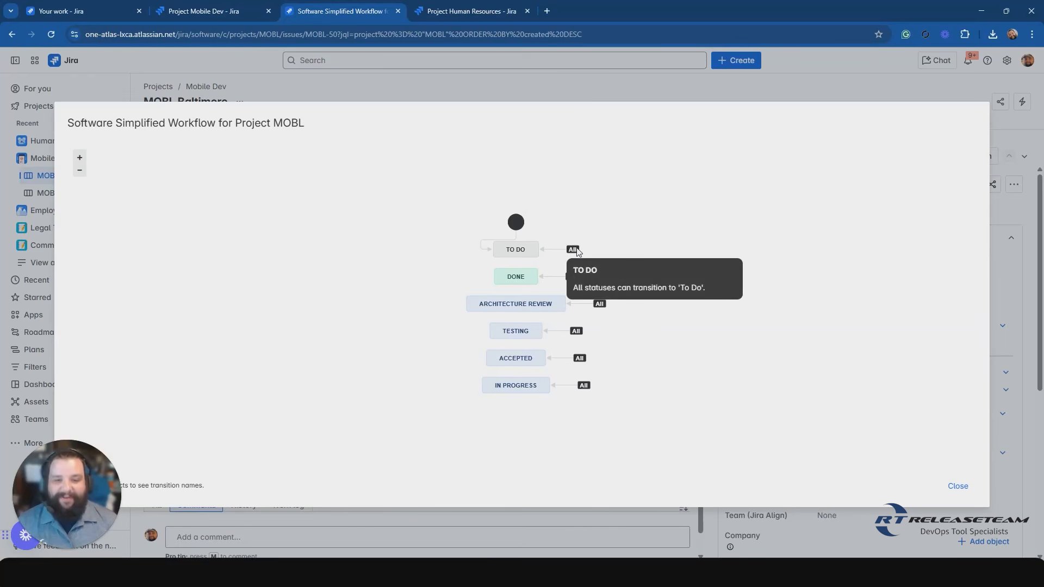
pyautogui.click(554, 276)
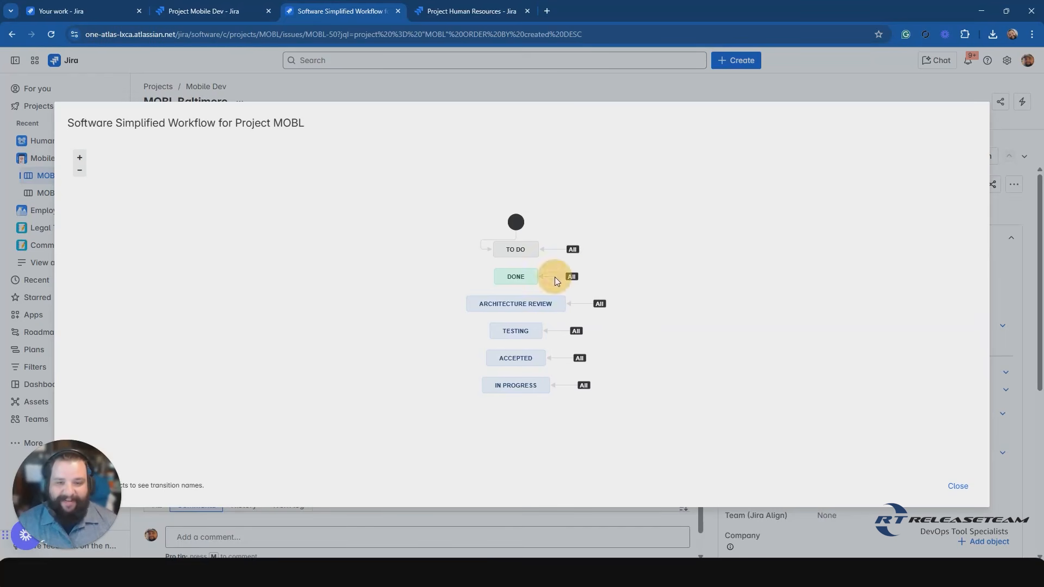
pyautogui.click(553, 250)
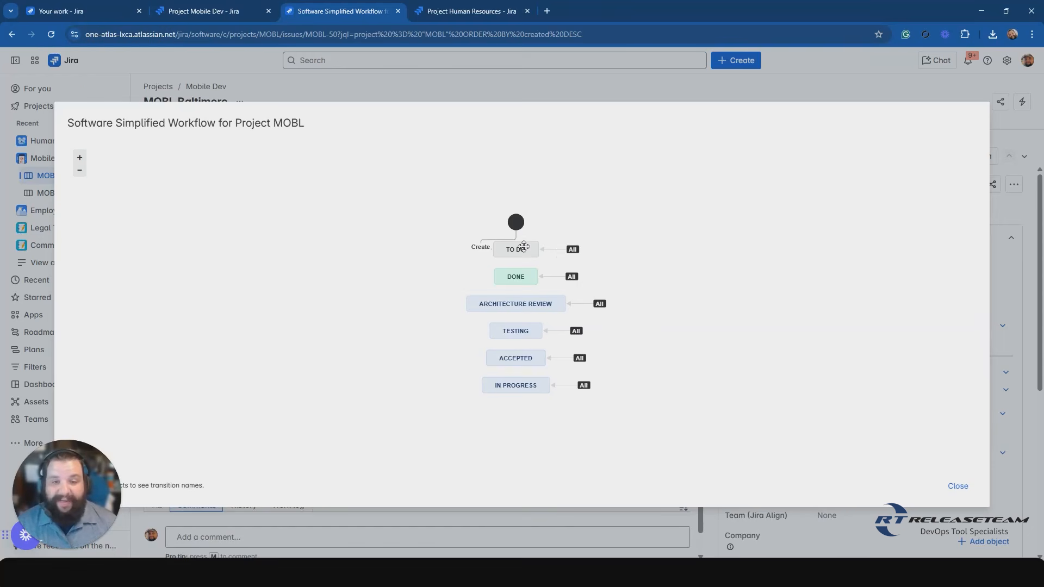
pyautogui.click(556, 249)
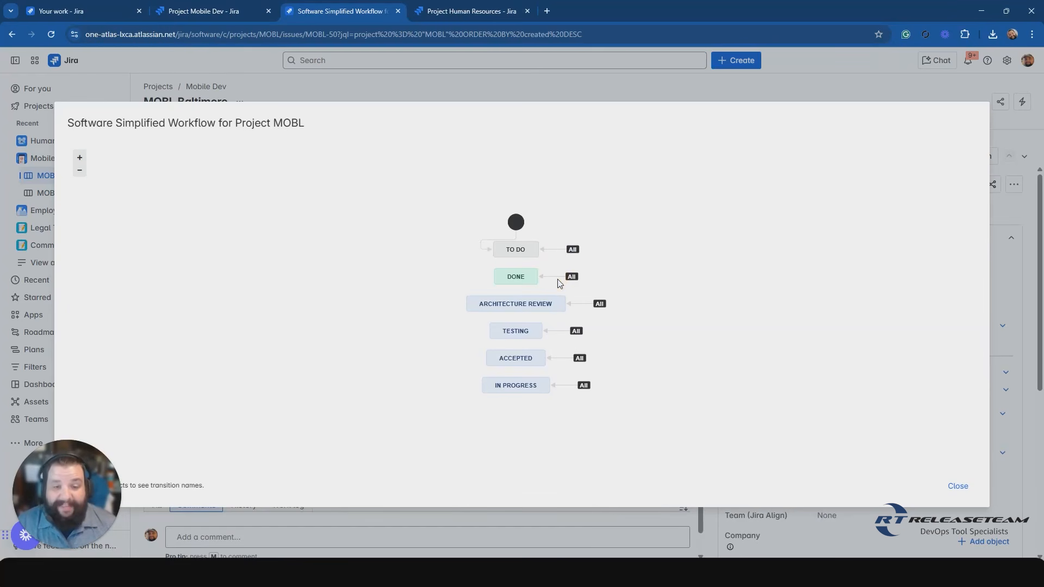
pyautogui.click(582, 302)
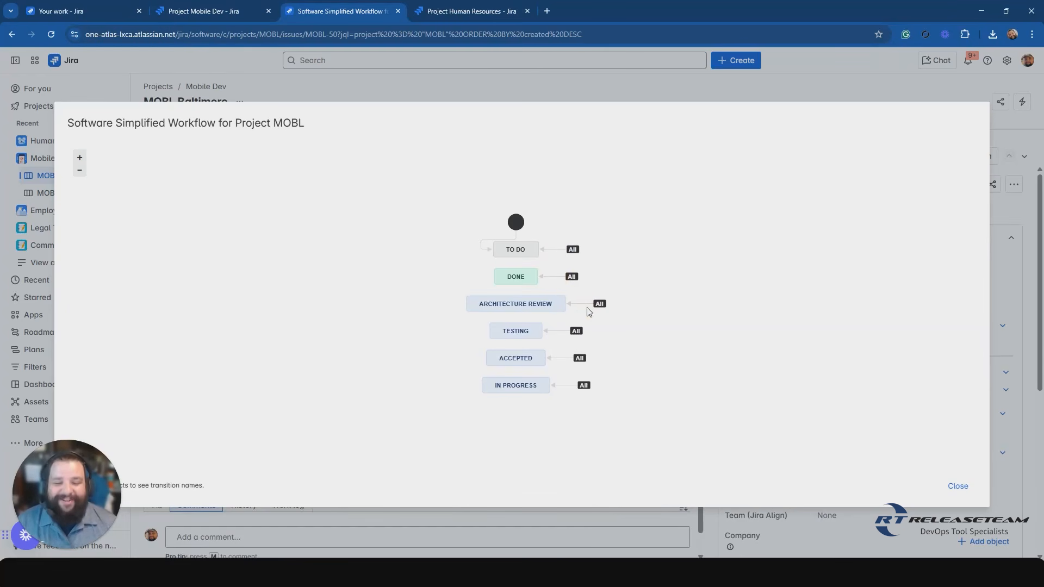
pyautogui.click(559, 336)
pyautogui.click(562, 360)
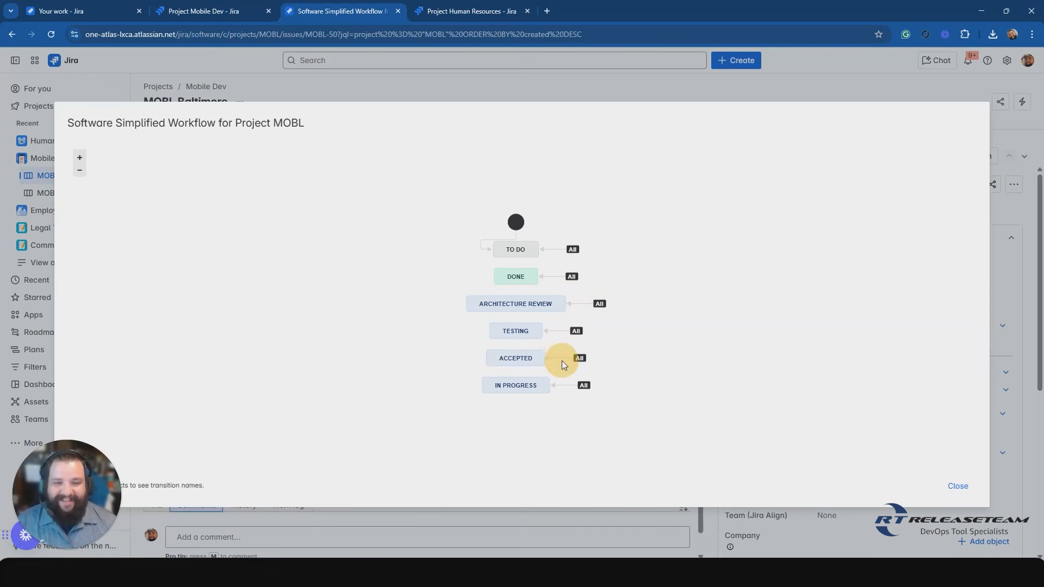
pyautogui.click(563, 384)
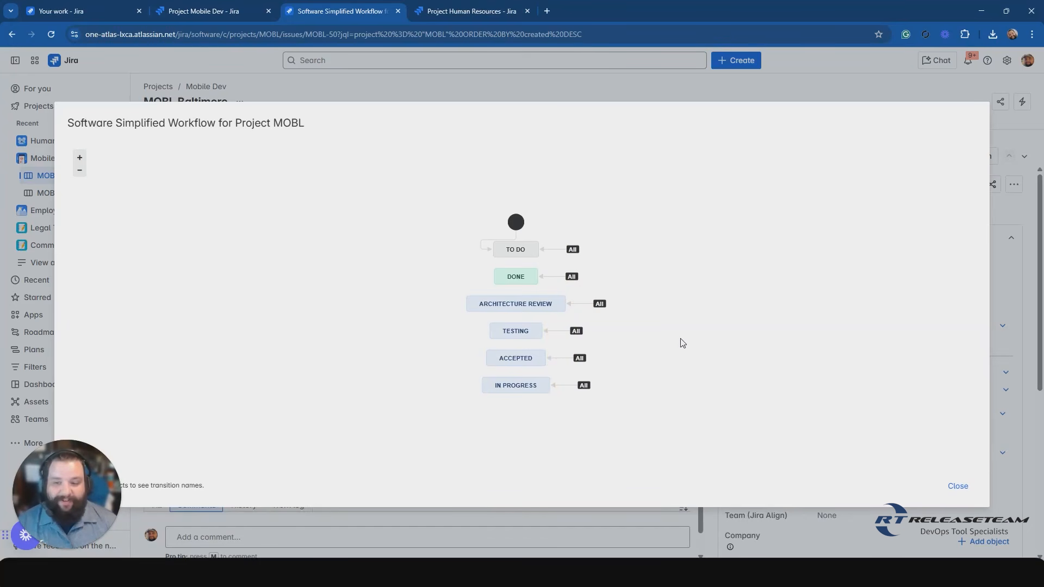
pyautogui.click(957, 487)
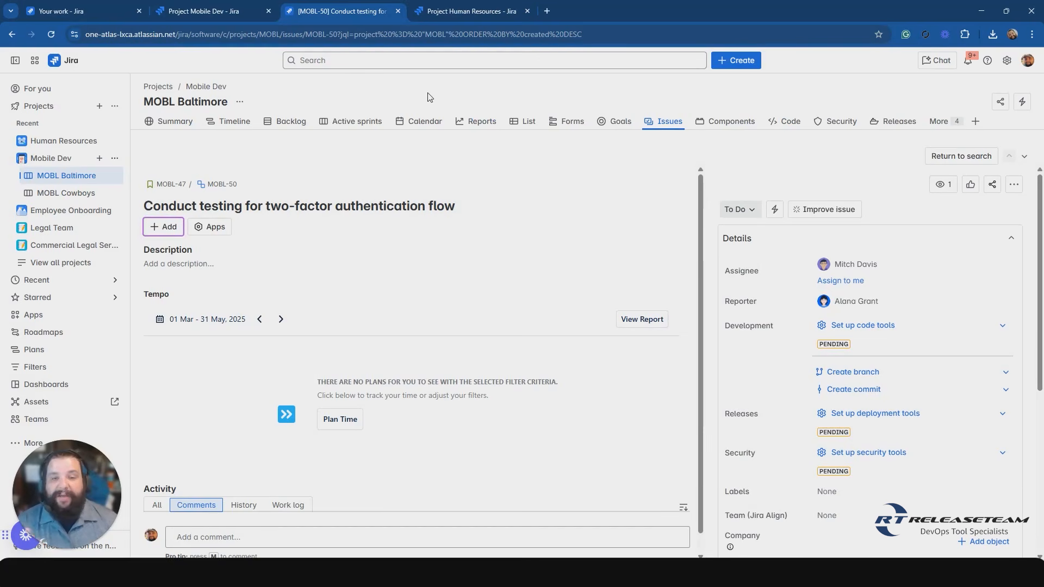
# Open the MOBL: Software Simplified Workflow Scheme from the Mobile Dev project summary and check the options for adding a workflow.
pyautogui.click(223, 12)
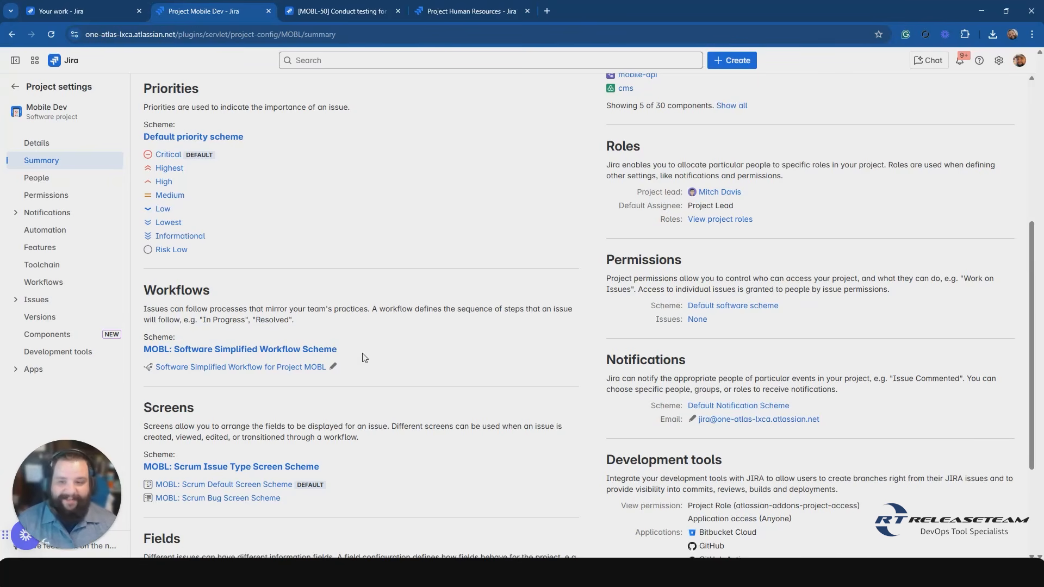
pyautogui.scroll(-1, 389, 339)
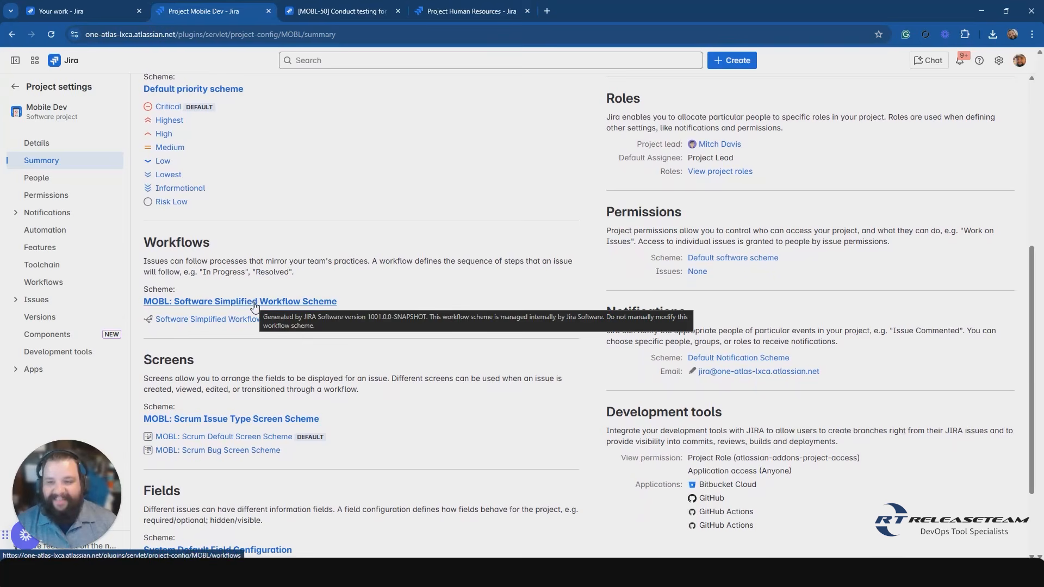
pyautogui.click(254, 302)
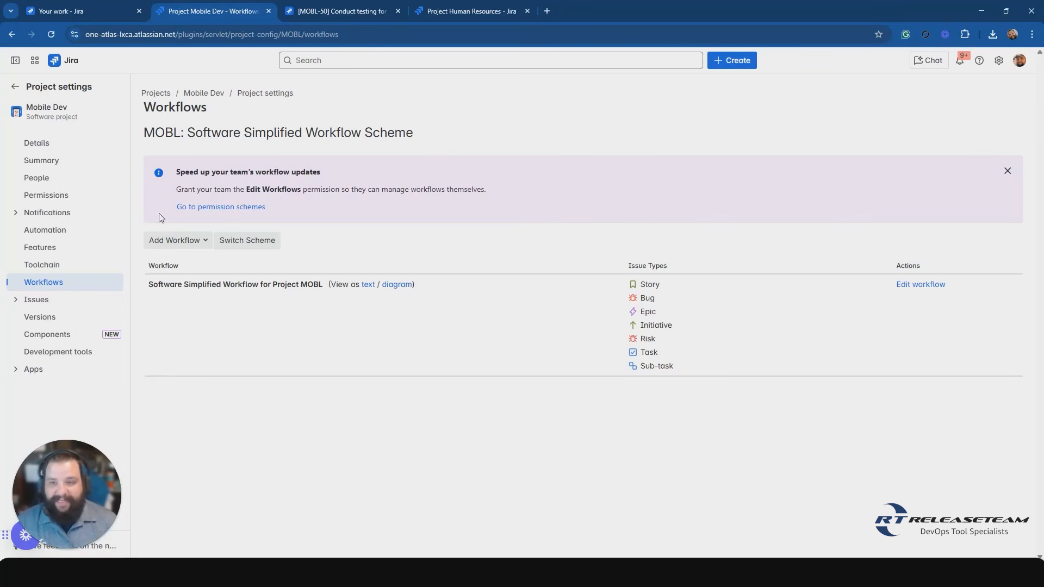
pyautogui.click(161, 138)
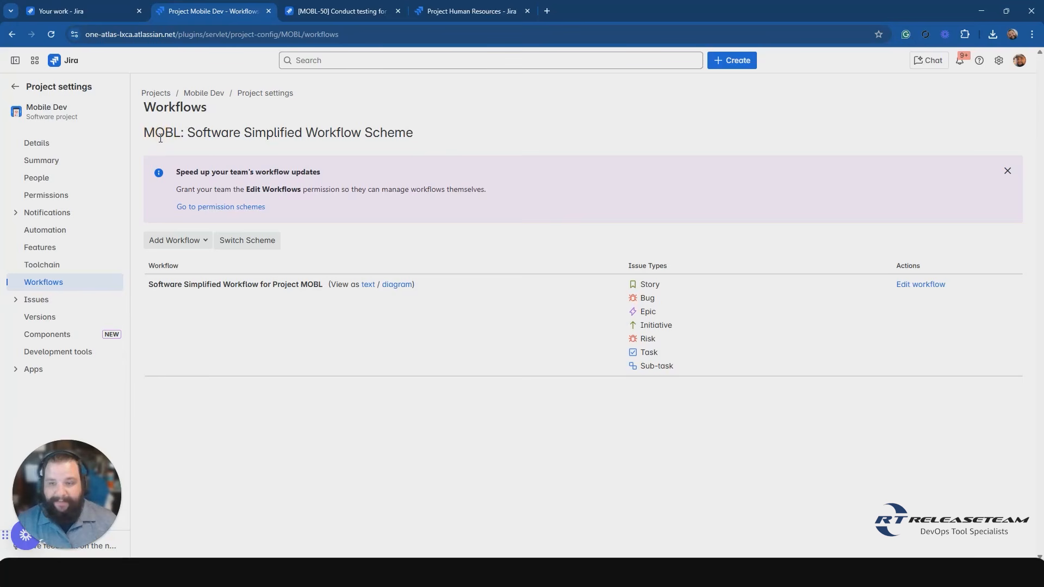
pyautogui.click(198, 244)
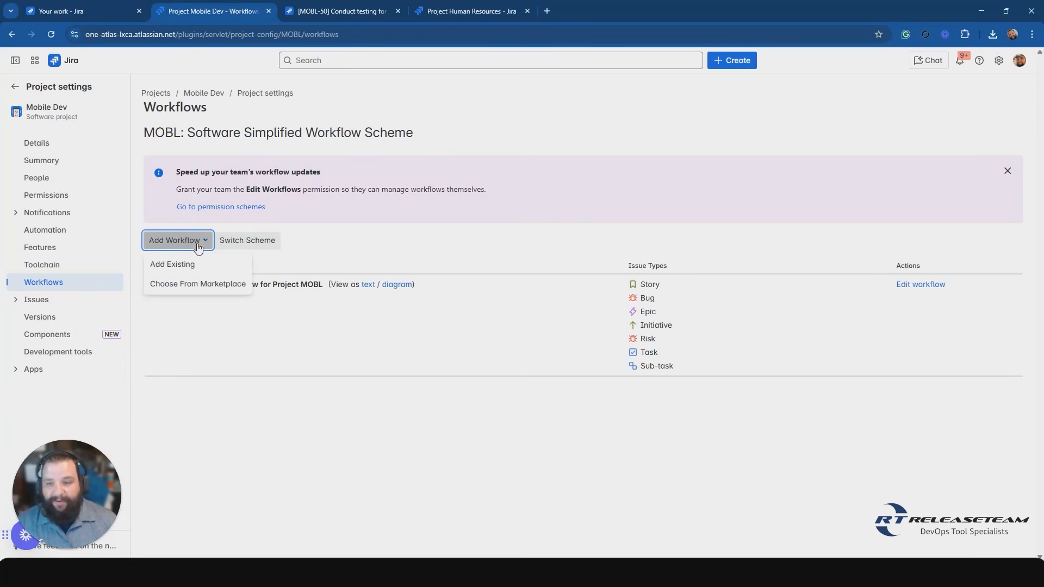
pyautogui.click(310, 241)
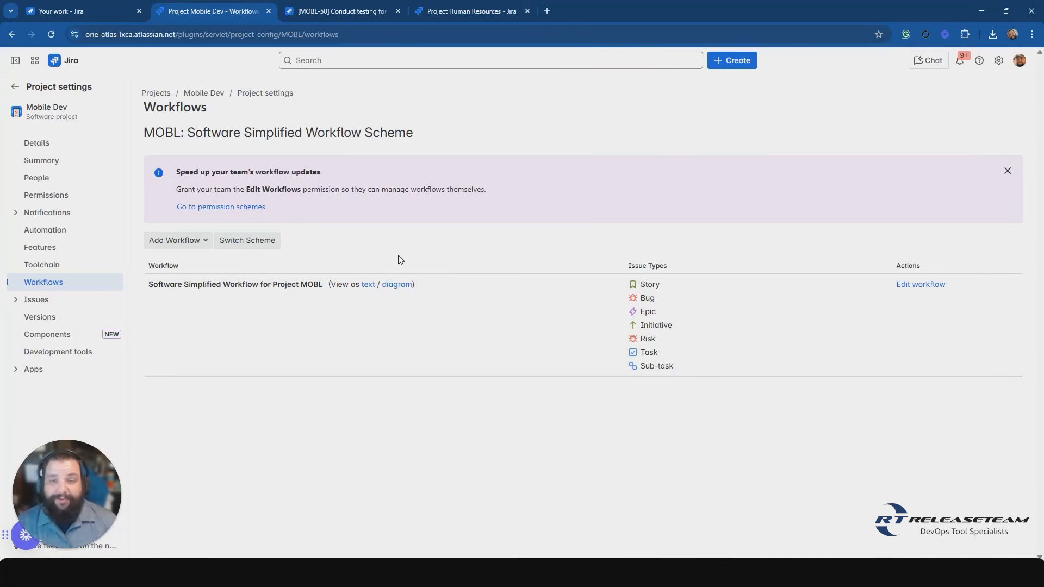
# Start adding an existing workflow to the MOBL scheme and preview the transitions of the Builds Workflow.
pyautogui.click(201, 242)
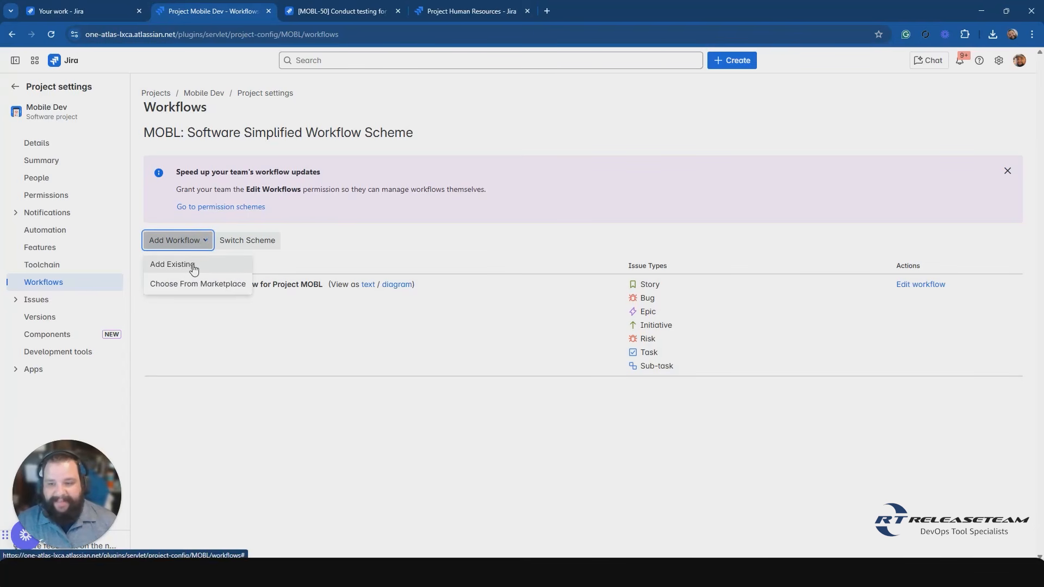
pyautogui.click(194, 266)
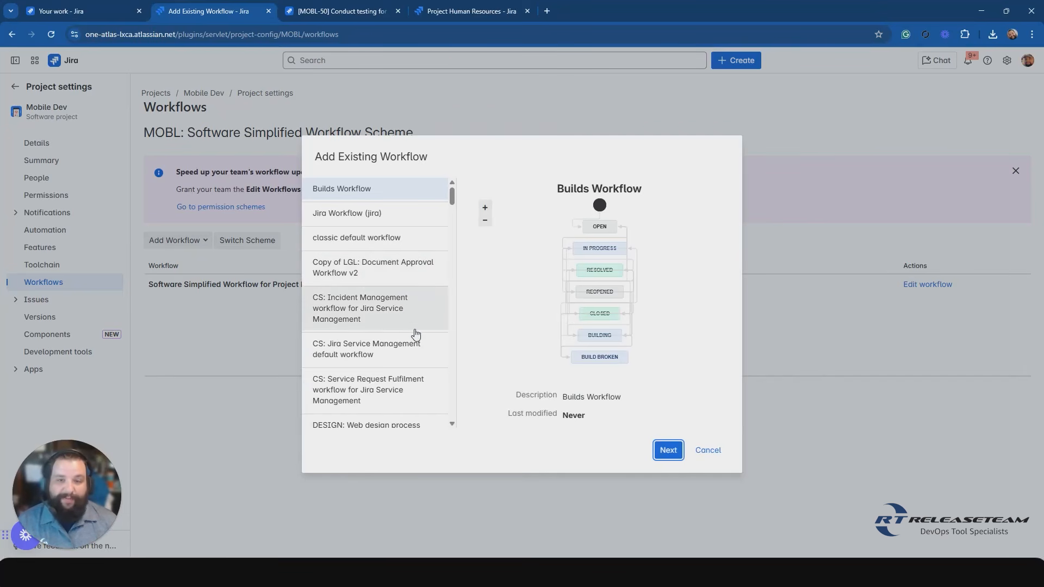
pyautogui.click(431, 198)
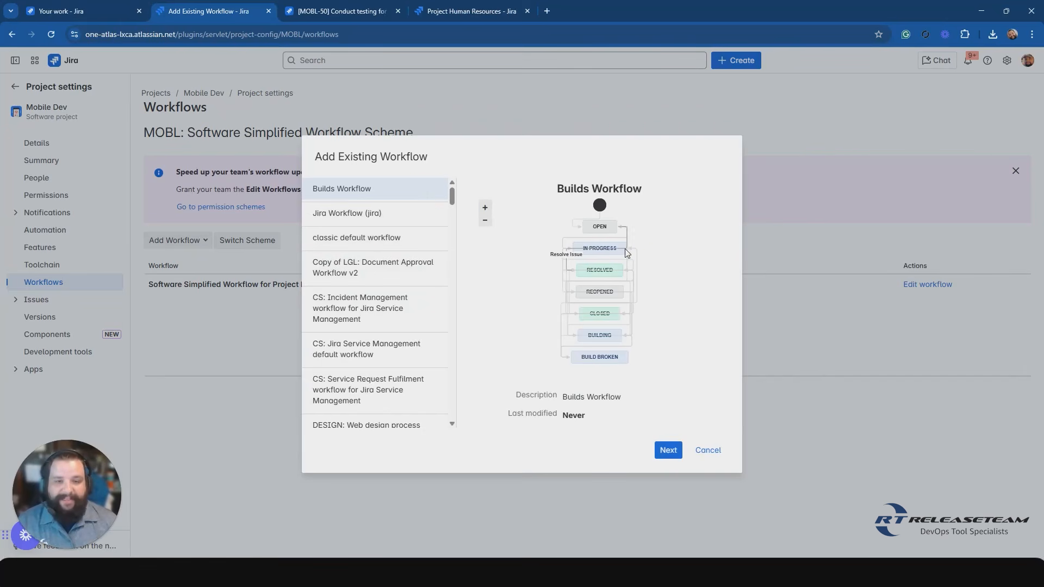
pyautogui.click(645, 242)
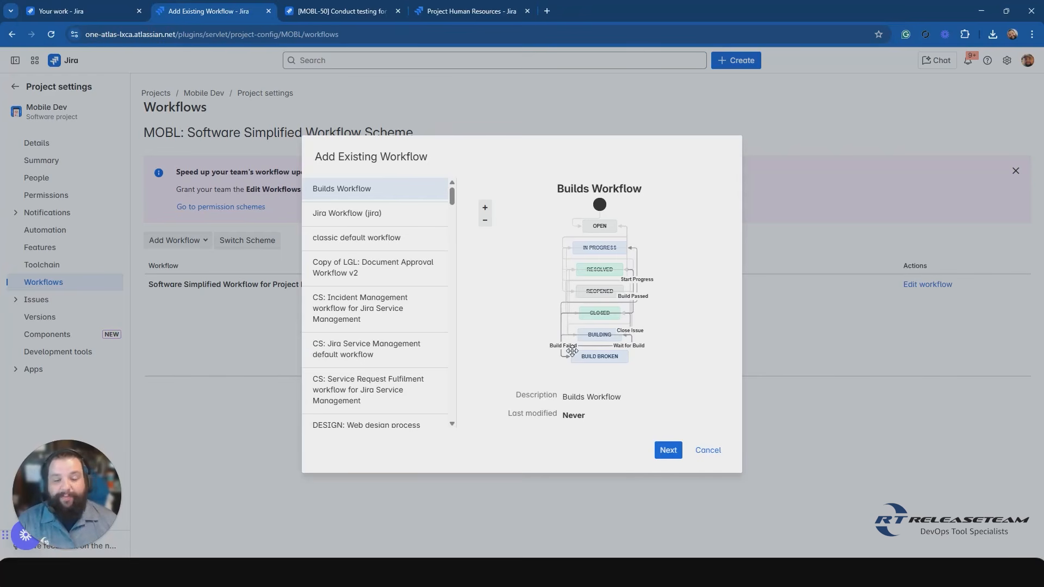
# Choose Jira Workflow (jira) as the existing workflow to add and proceed to its issue type assignment.
pyautogui.click(409, 216)
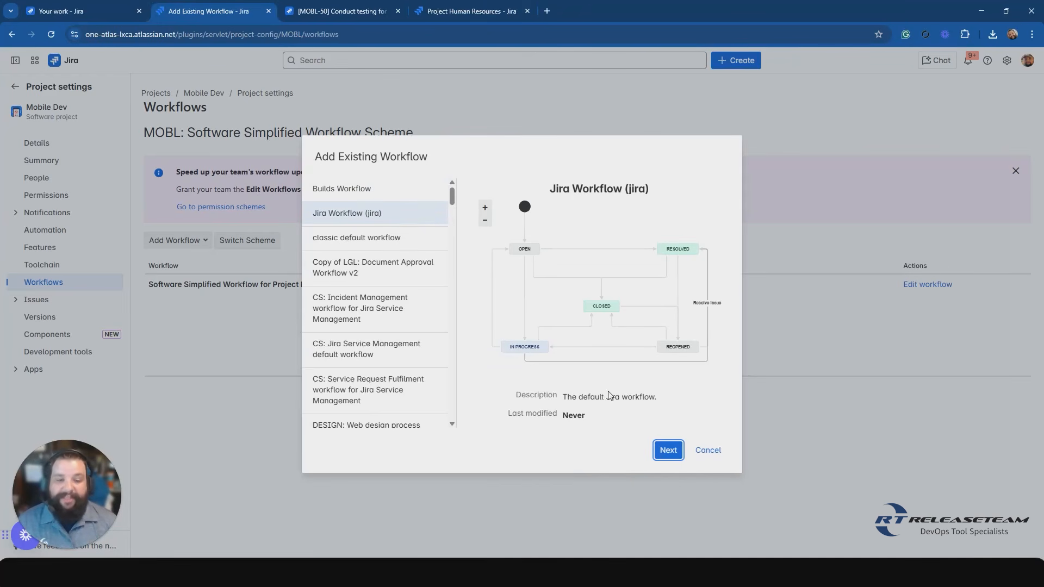
pyautogui.click(626, 400)
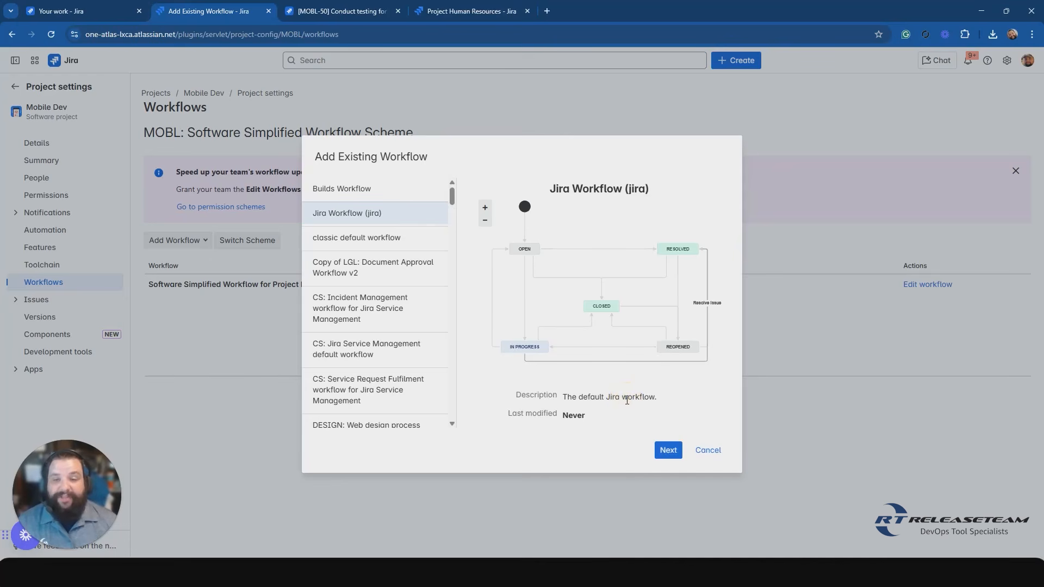
pyautogui.click(669, 451)
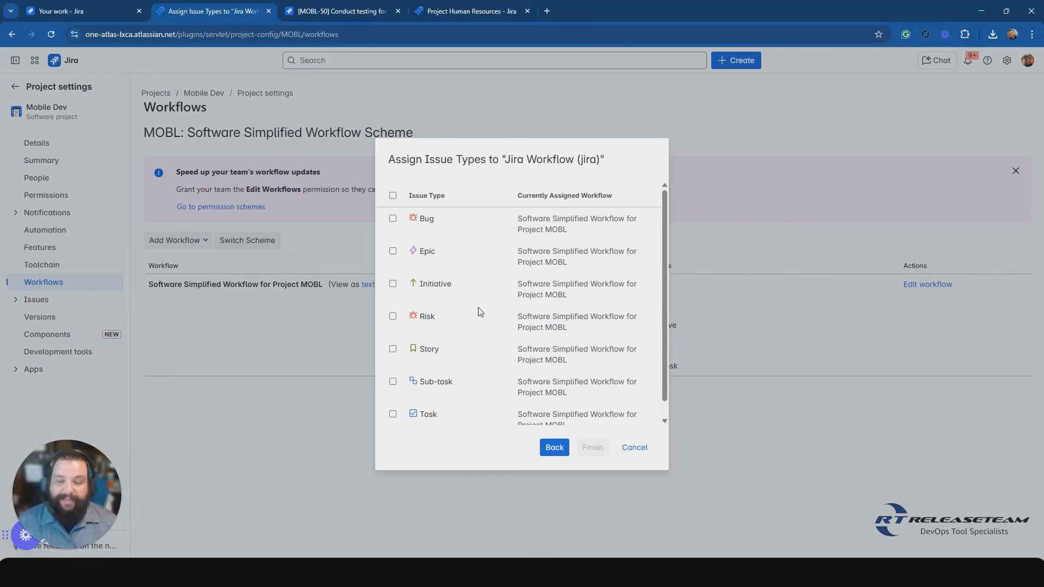
# Review the available issue types, assign only Bug to Jira Workflow (jira), and finish adding the workflow.
pyautogui.click(440, 204)
pyautogui.scroll(-1, 457, 326)
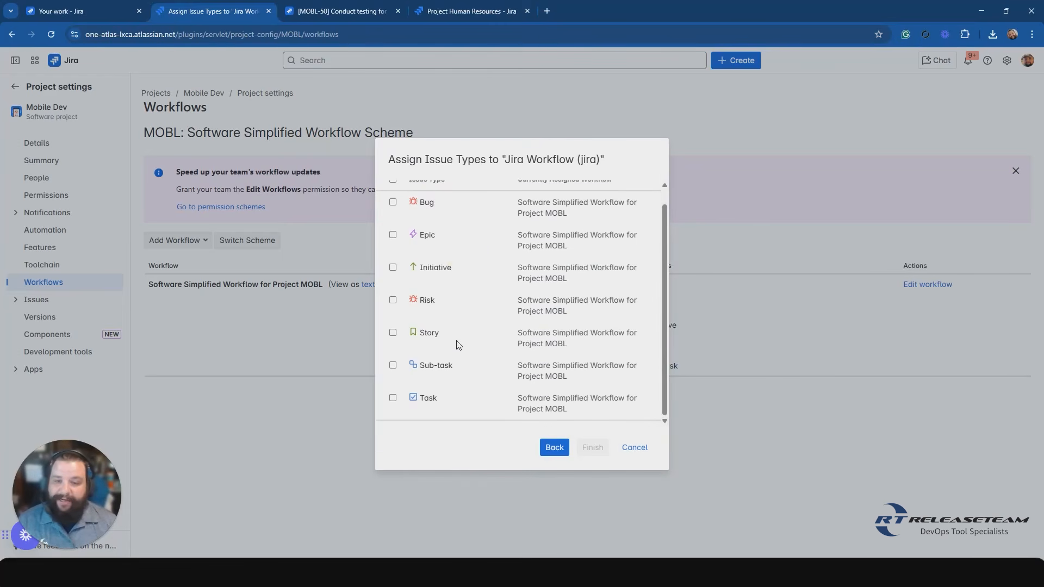
pyautogui.scroll(2, 459, 342)
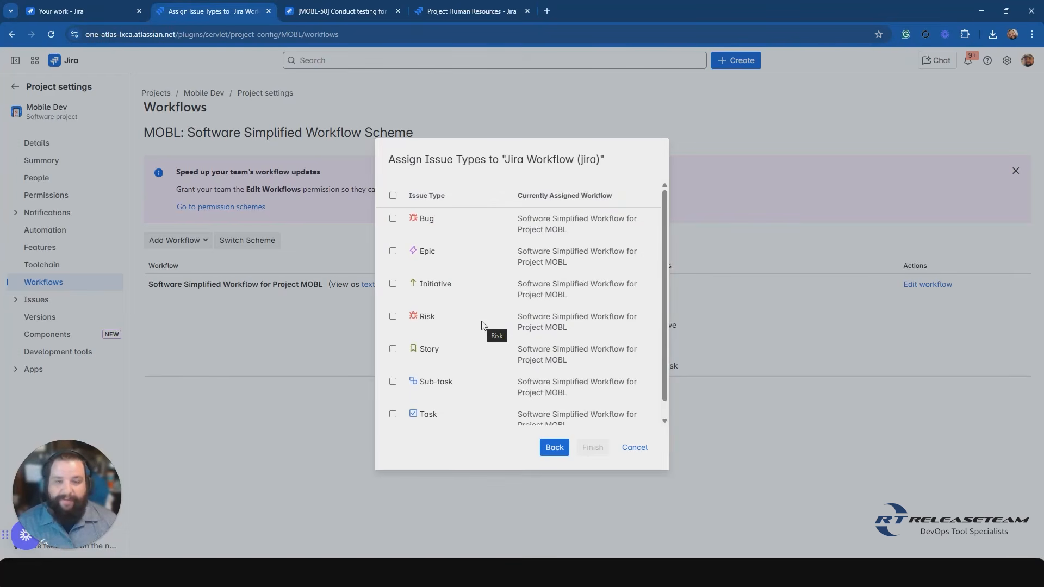
pyautogui.click(392, 219)
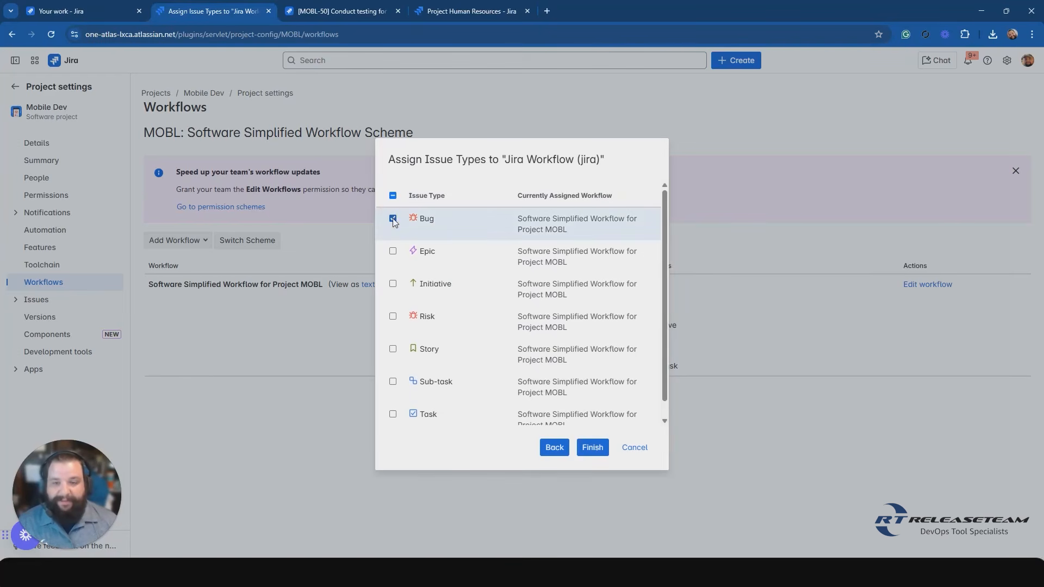
pyautogui.click(596, 449)
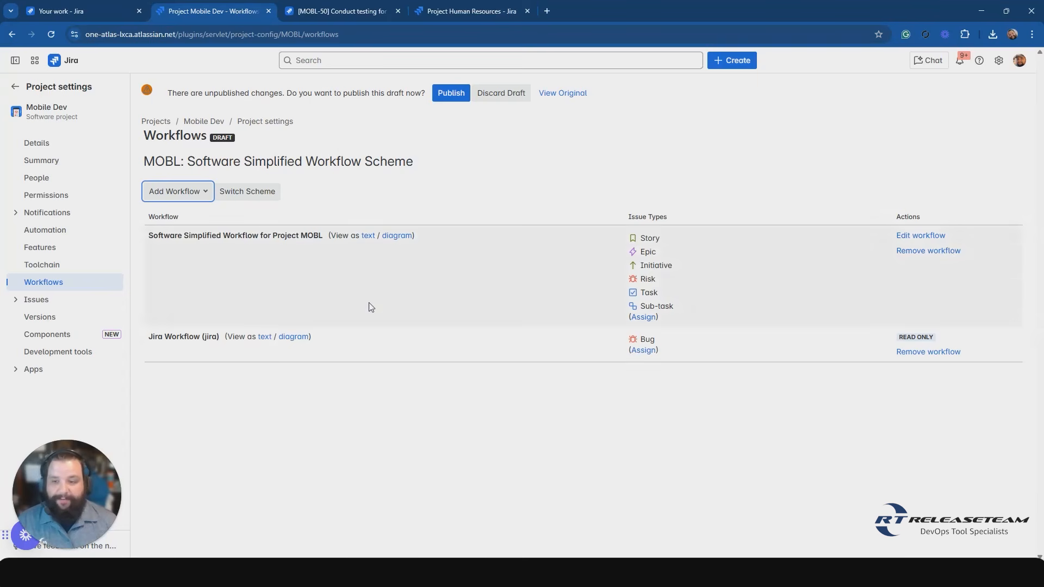
# Review the draft scheme's workflows, their assigned issue types, and the options to publish or discard the draft.
pyautogui.click(181, 345)
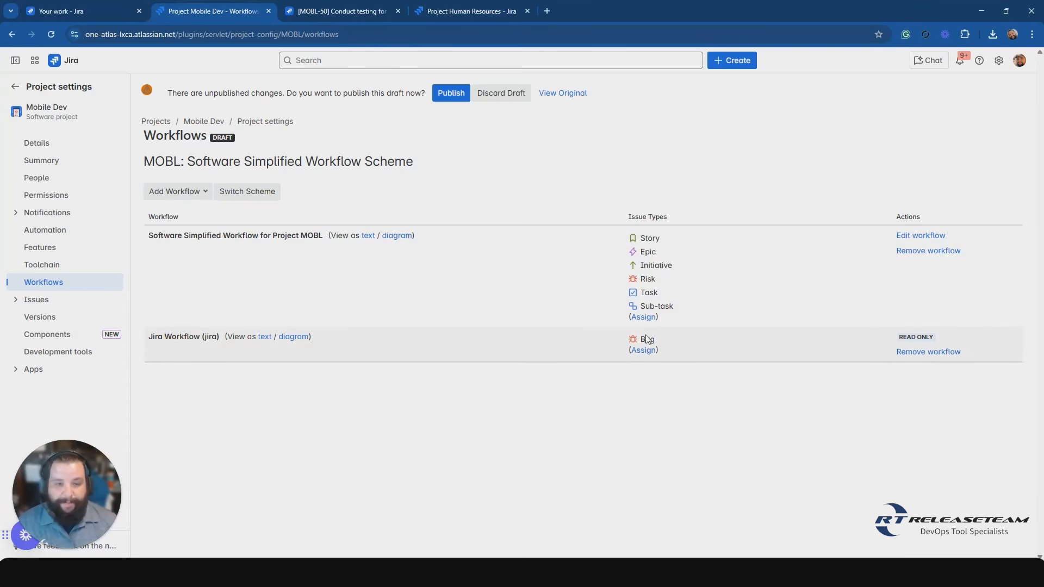
pyautogui.click(677, 341)
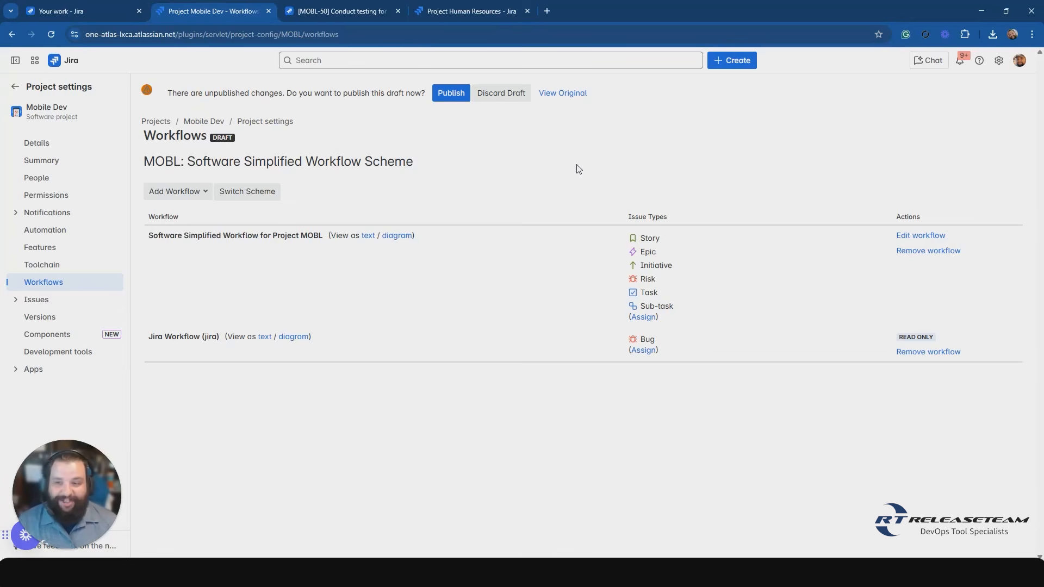
pyautogui.click(161, 164)
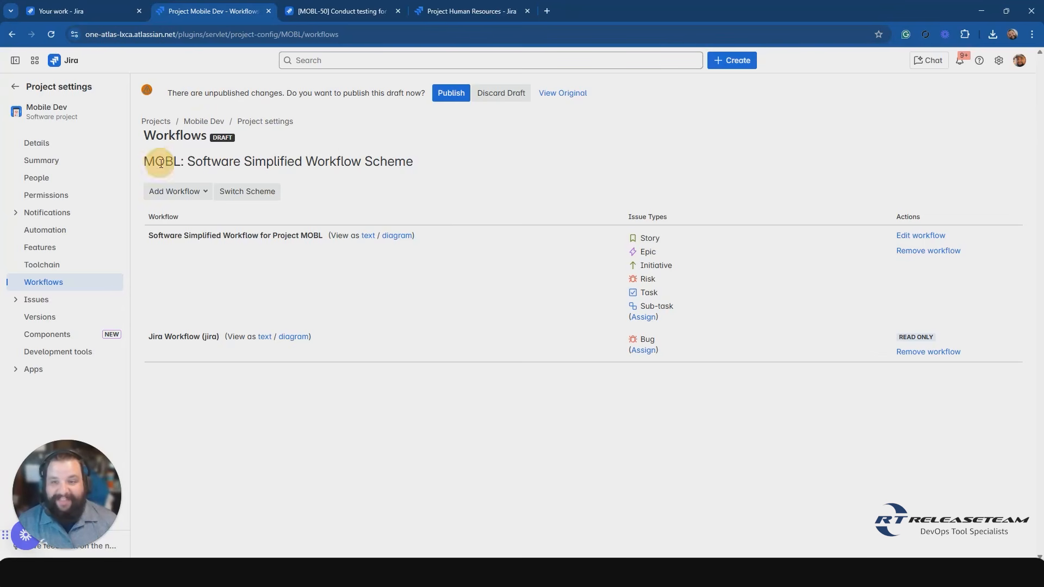
pyautogui.click(205, 236)
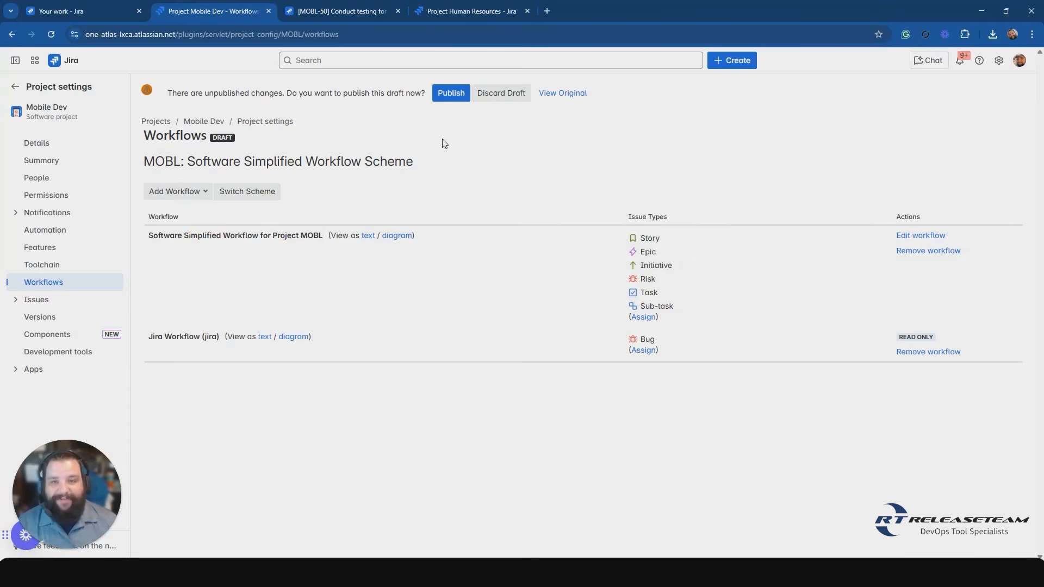
pyautogui.click(450, 105)
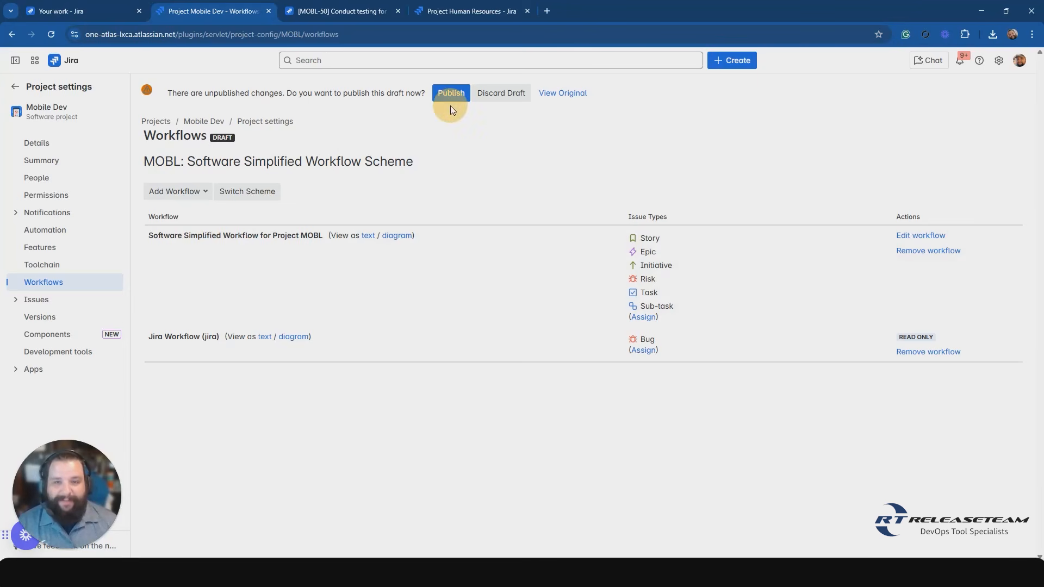
pyautogui.click(505, 107)
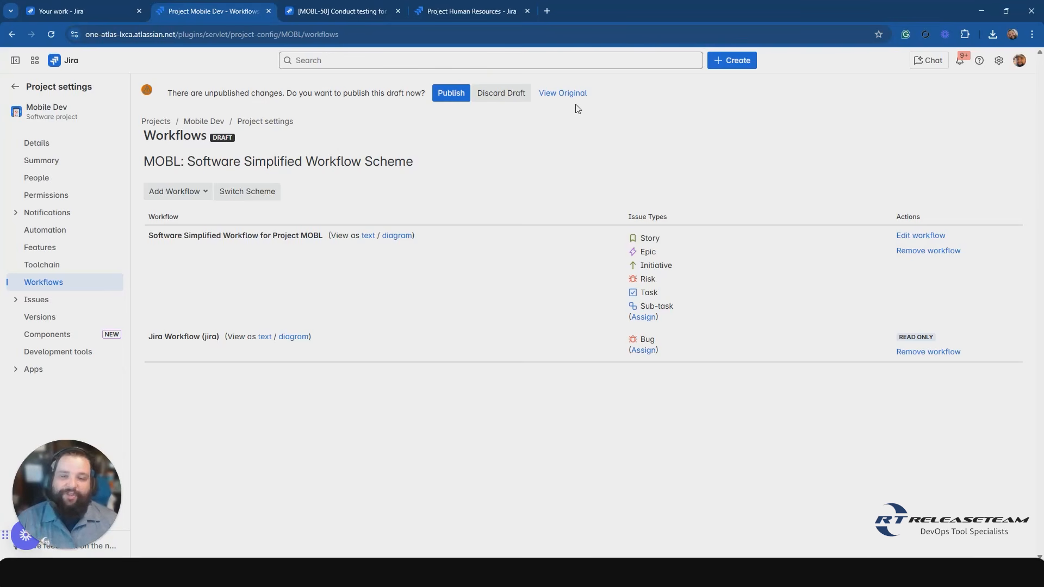
# Start publishing the draft scheme and map the Bug statuses To Do to Open and Done to Closed.
pyautogui.click(456, 98)
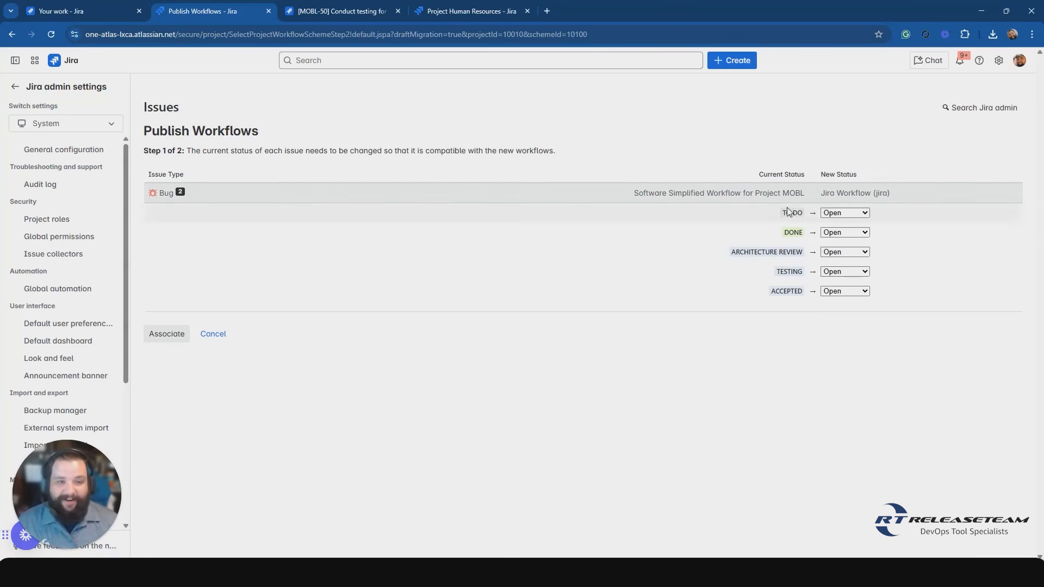
pyautogui.click(789, 189)
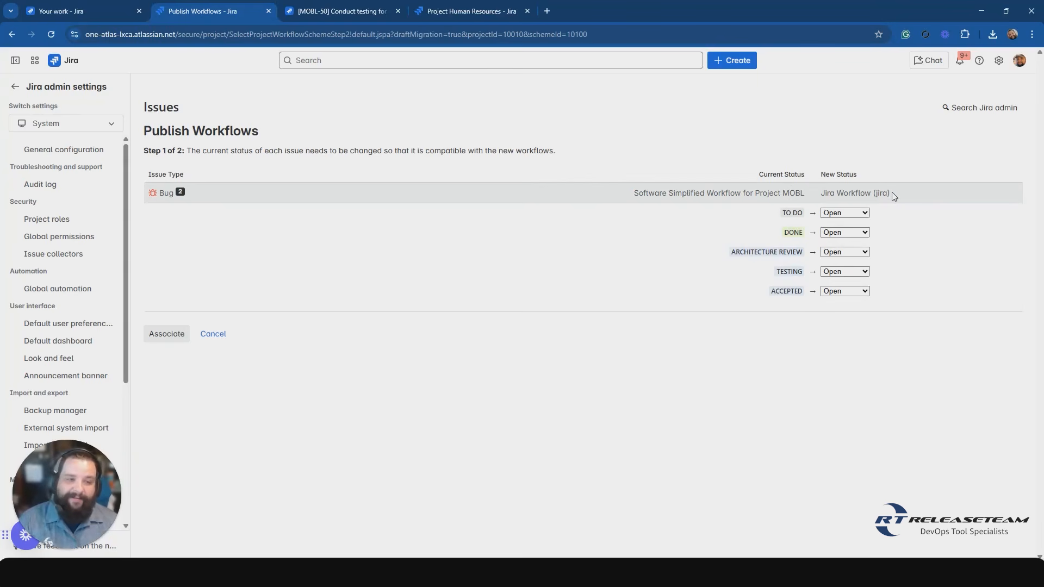
pyautogui.click(864, 215)
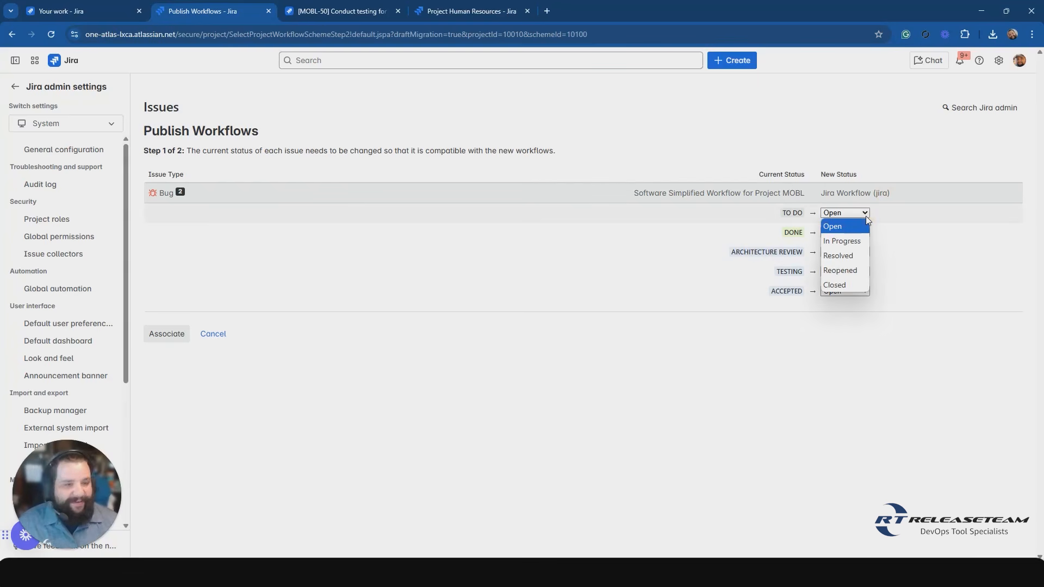
pyautogui.click(865, 217)
pyautogui.click(863, 233)
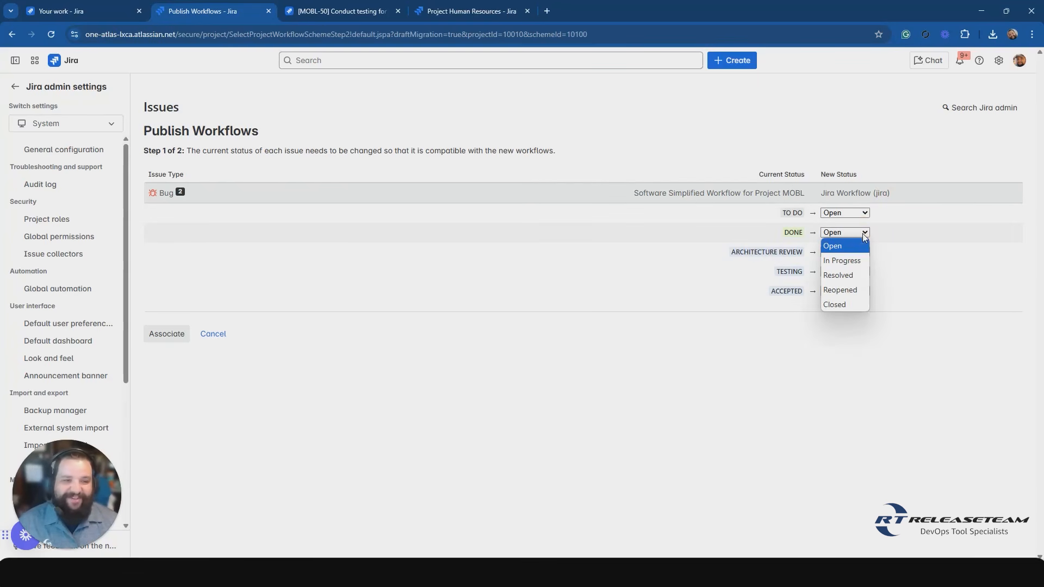
pyautogui.click(841, 304)
# Map the Bug statuses Architecture Review, Testing and Accepted to In Progress in the new workflow.
pyautogui.click(864, 255)
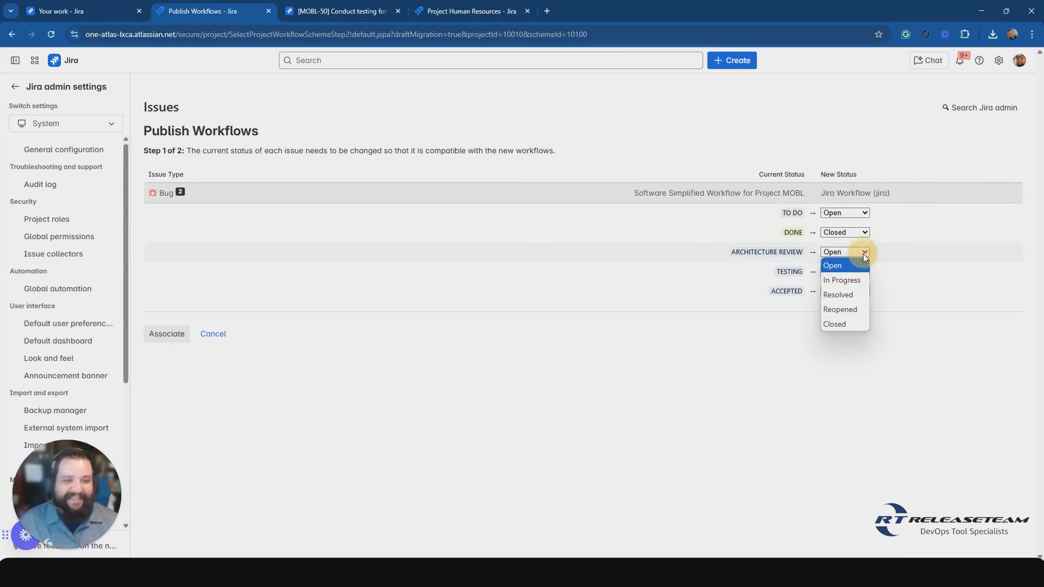
pyautogui.click(852, 279)
pyautogui.click(865, 271)
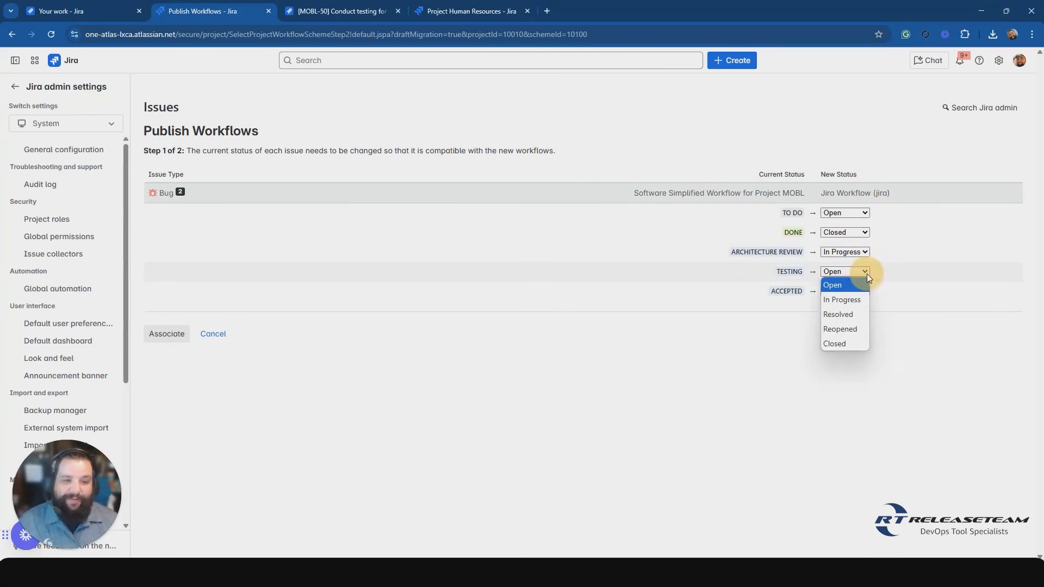
pyautogui.click(850, 305)
pyautogui.click(858, 291)
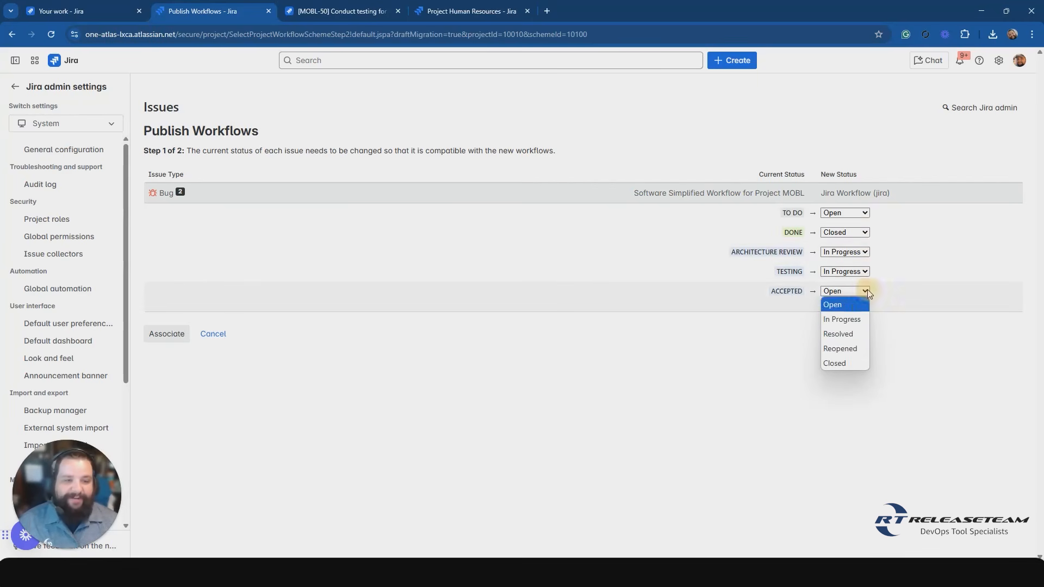
pyautogui.click(843, 321)
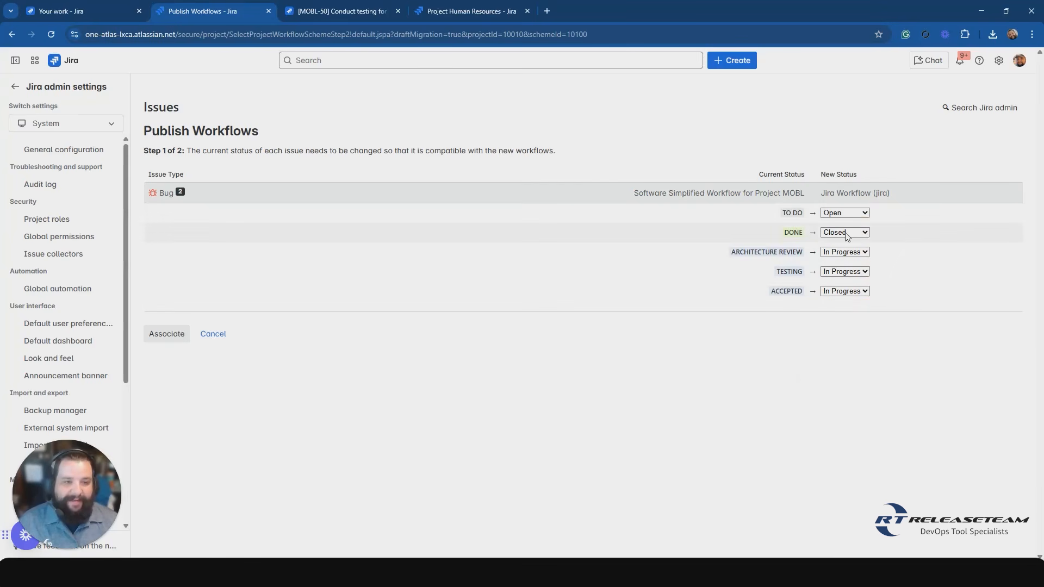
pyautogui.click(880, 216)
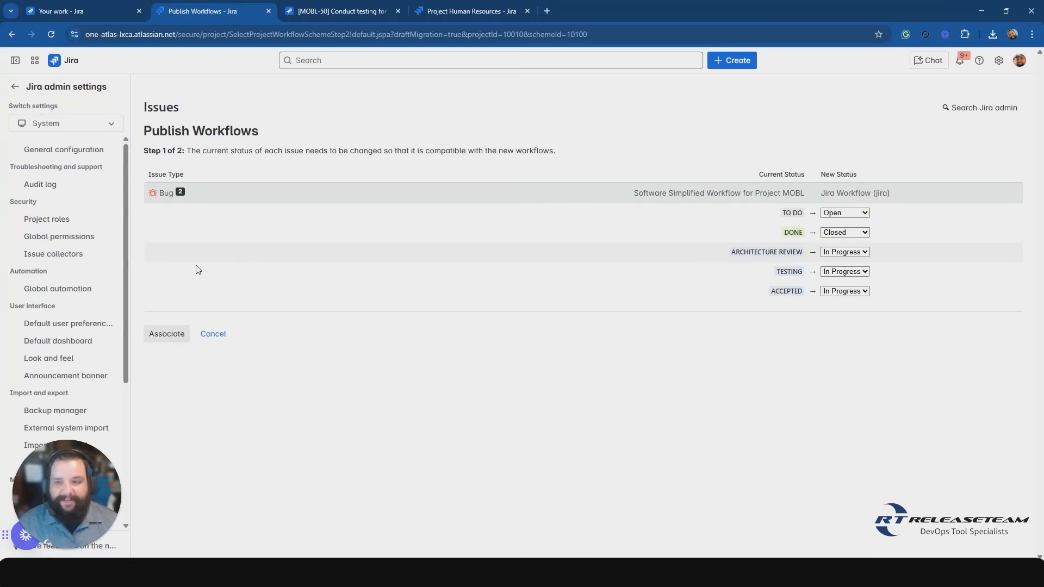
# Associate the Bug status mappings with the new workflow, and acknowledge the migration to return to the project's workflows.
pyautogui.click(169, 337)
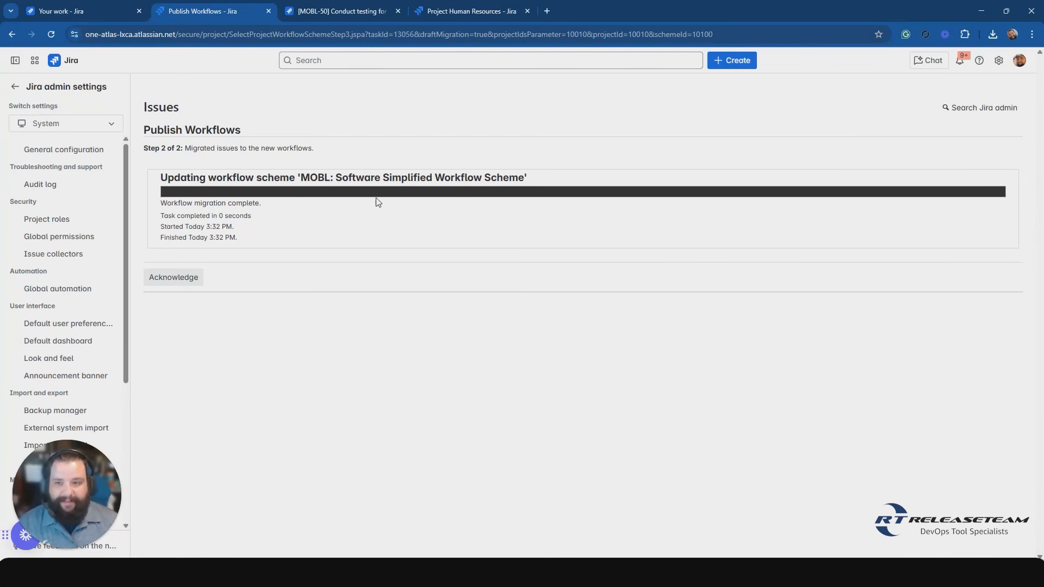
pyautogui.click(170, 277)
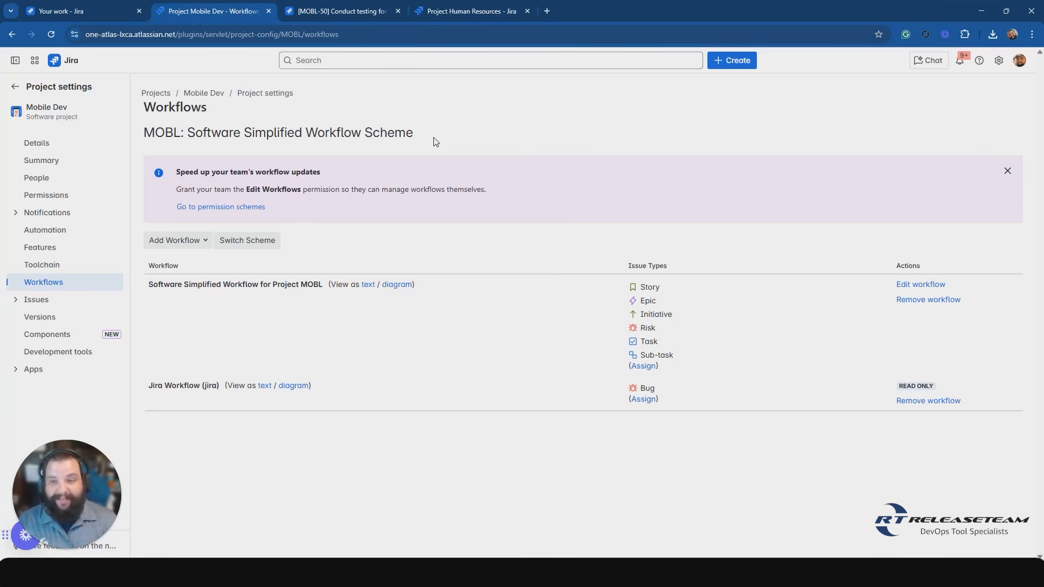
pyautogui.click(374, 134)
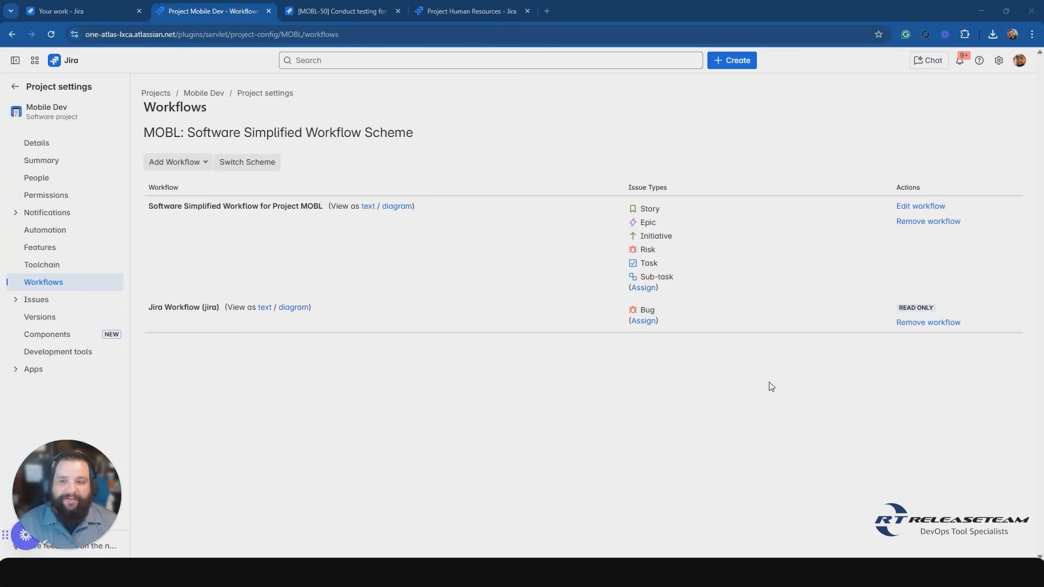
# Open the workflow schemes page in the Jira admin settings for issues.
pyautogui.click(998, 61)
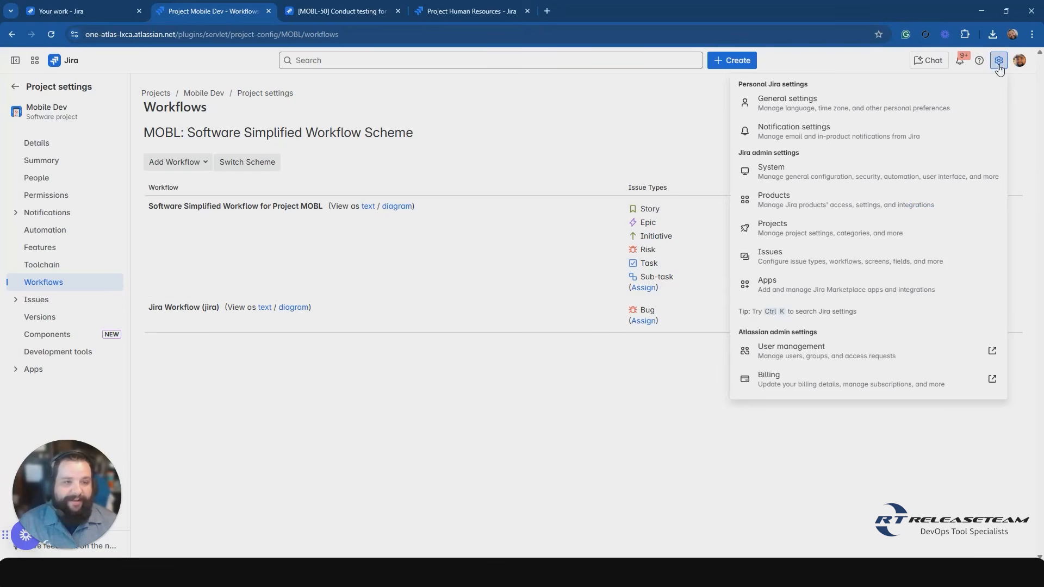
pyautogui.click(794, 265)
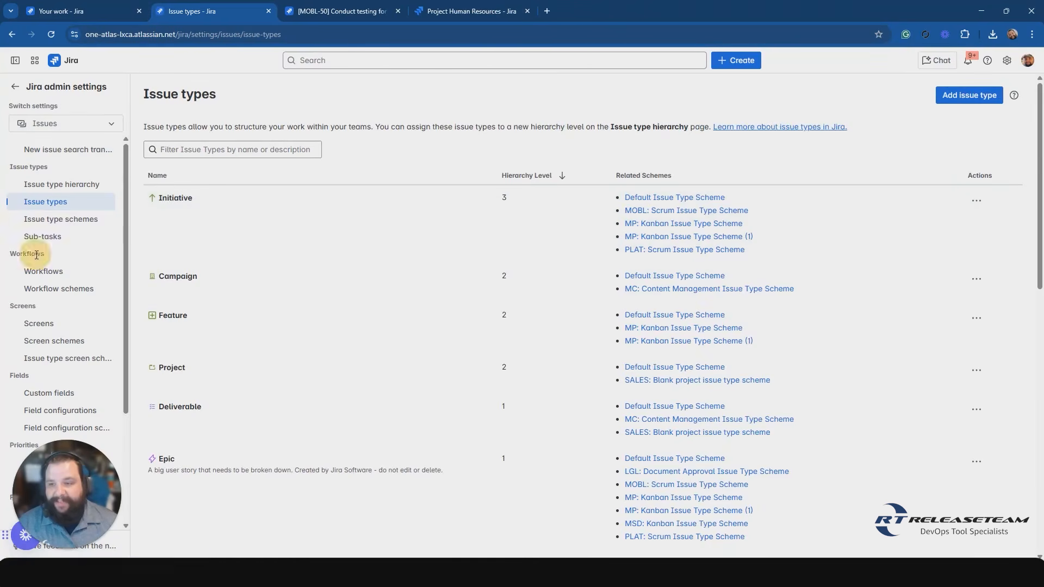
pyautogui.click(53, 292)
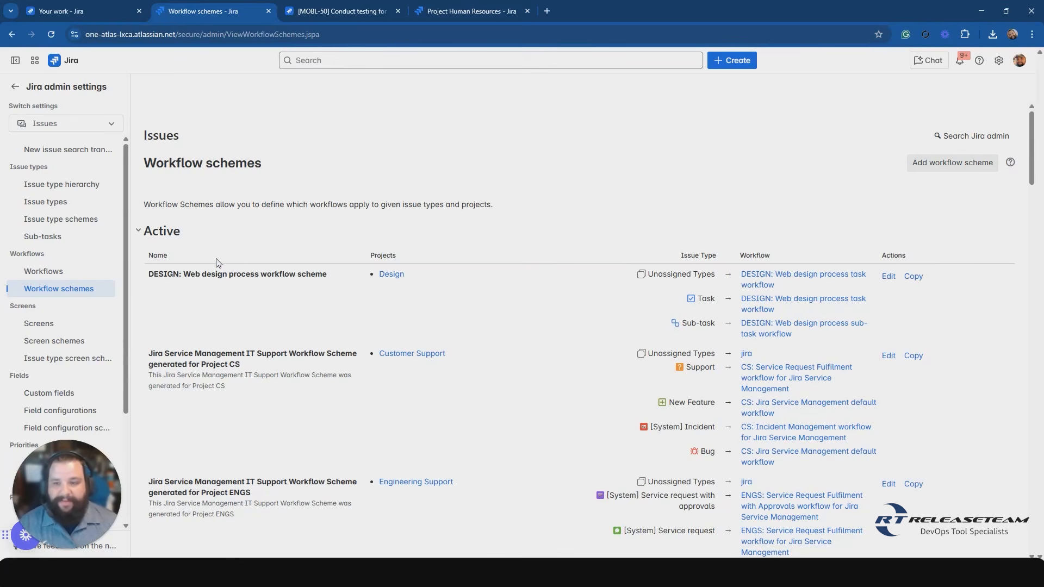
# Review the active workflow schemes, collapse their list, and expand the inactive schemes.
pyautogui.click(184, 259)
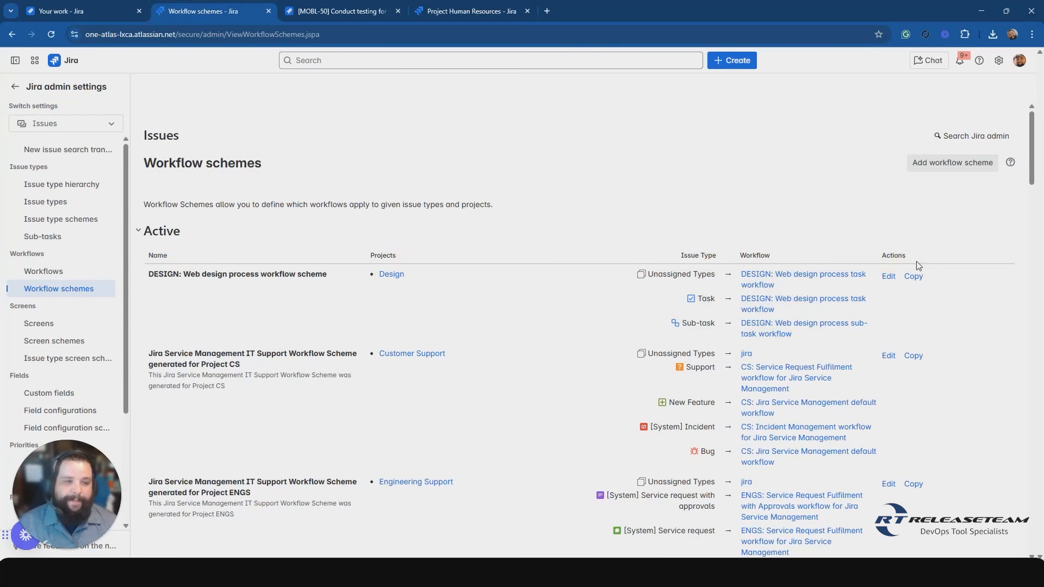
pyautogui.click(157, 232)
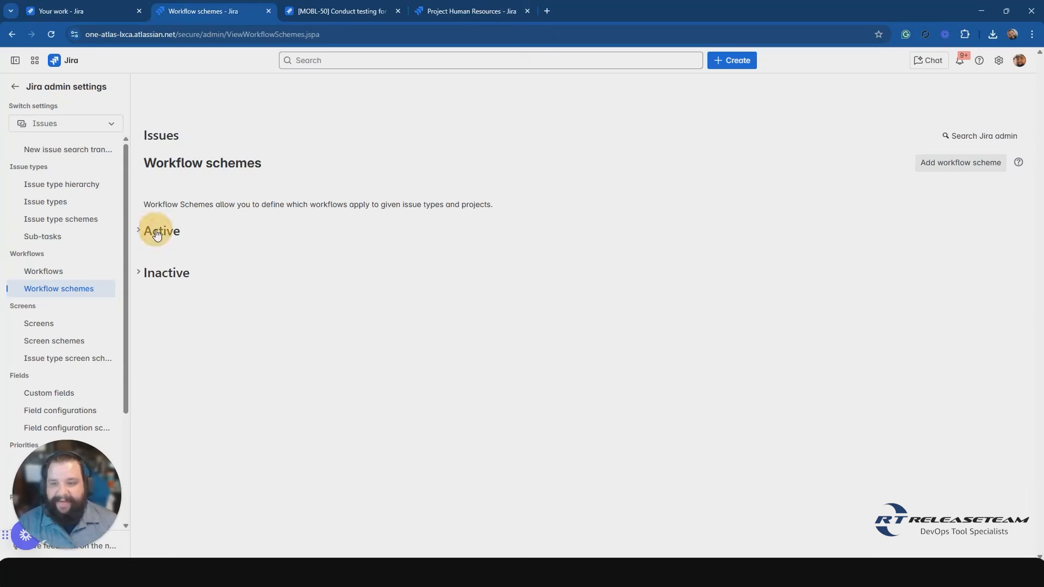
pyautogui.click(159, 272)
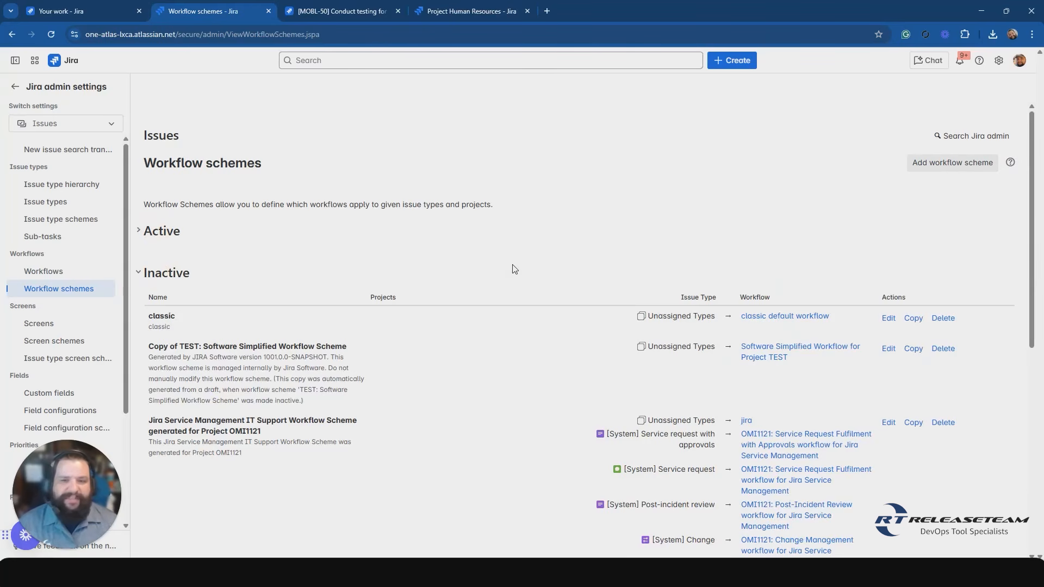
# Collapse the inactive workflow schemes, expand the active ones, and examine their projects, issue types and workflows, including the MOBL scheme for Mobile Dev.
pyautogui.click(167, 272)
pyautogui.click(157, 232)
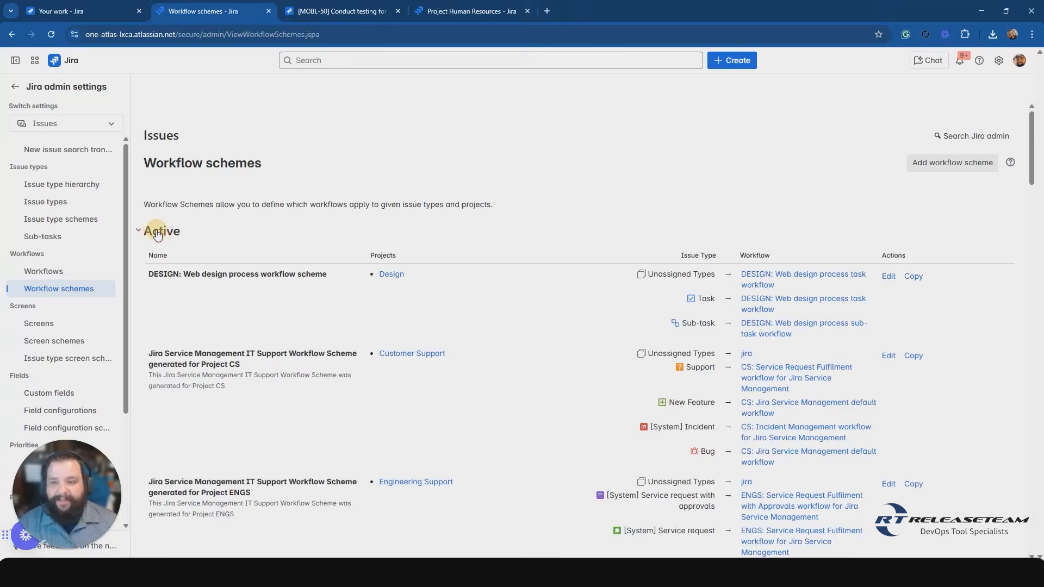
pyautogui.scroll(-5, 527, 344)
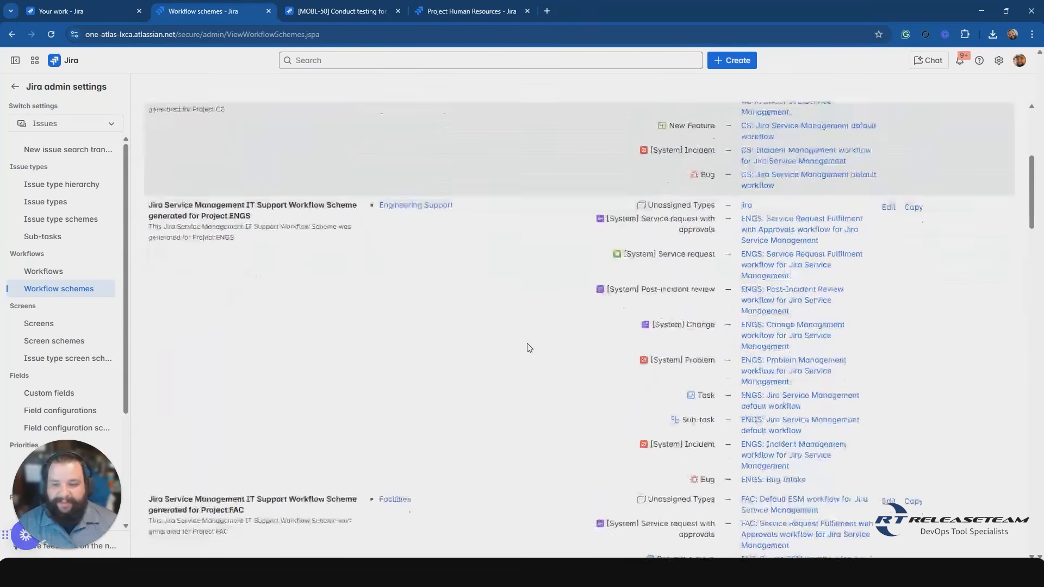
pyautogui.scroll(-15, 527, 343)
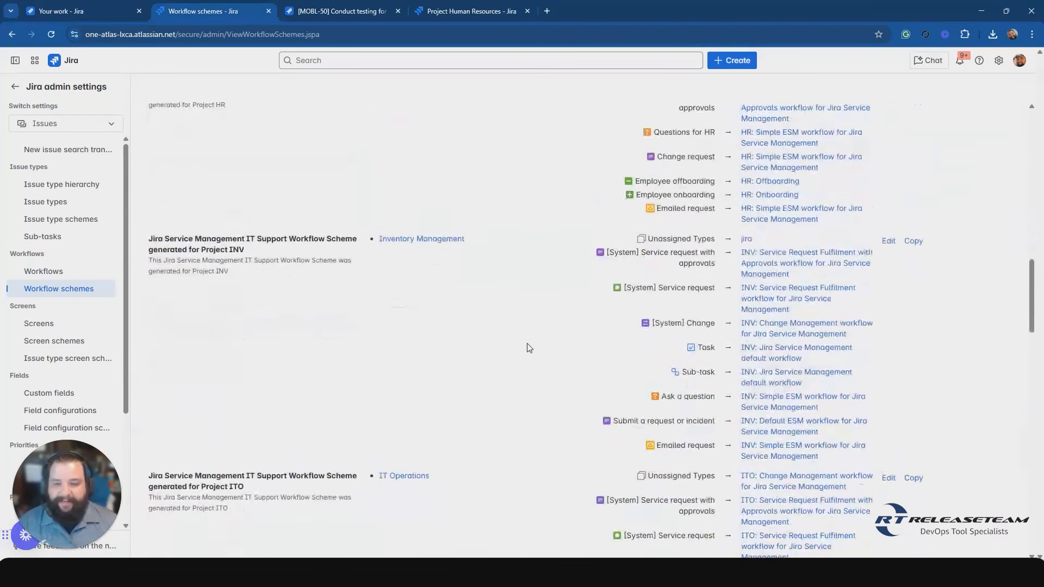
pyautogui.scroll(-15, 527, 348)
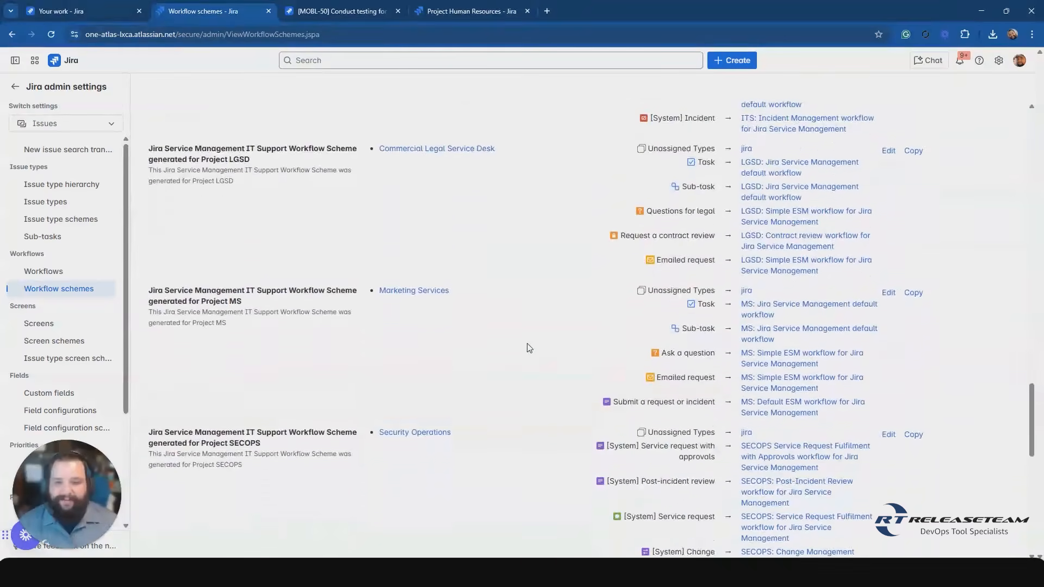
pyautogui.scroll(-15, 527, 348)
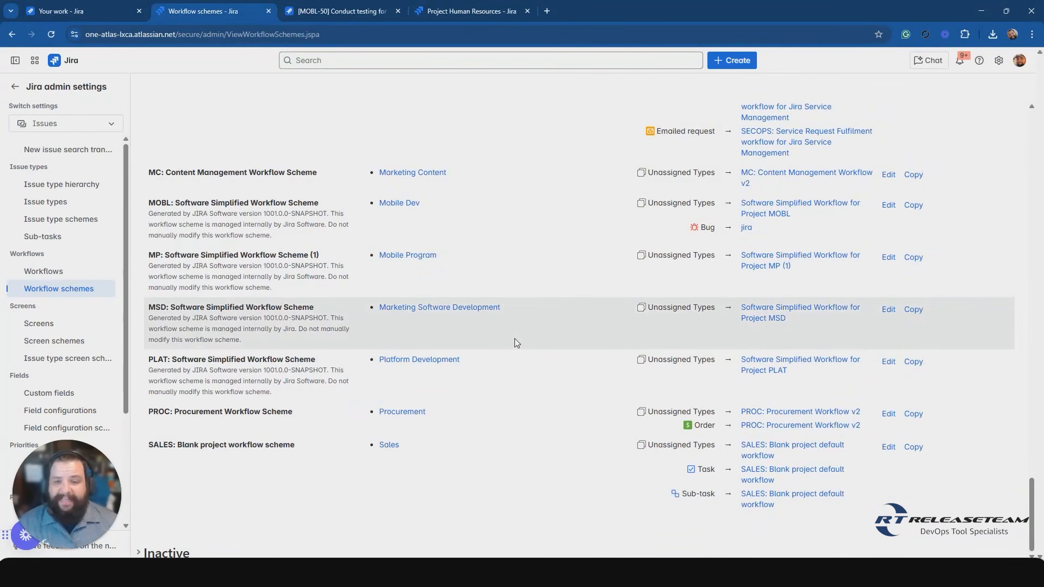
pyautogui.click(312, 215)
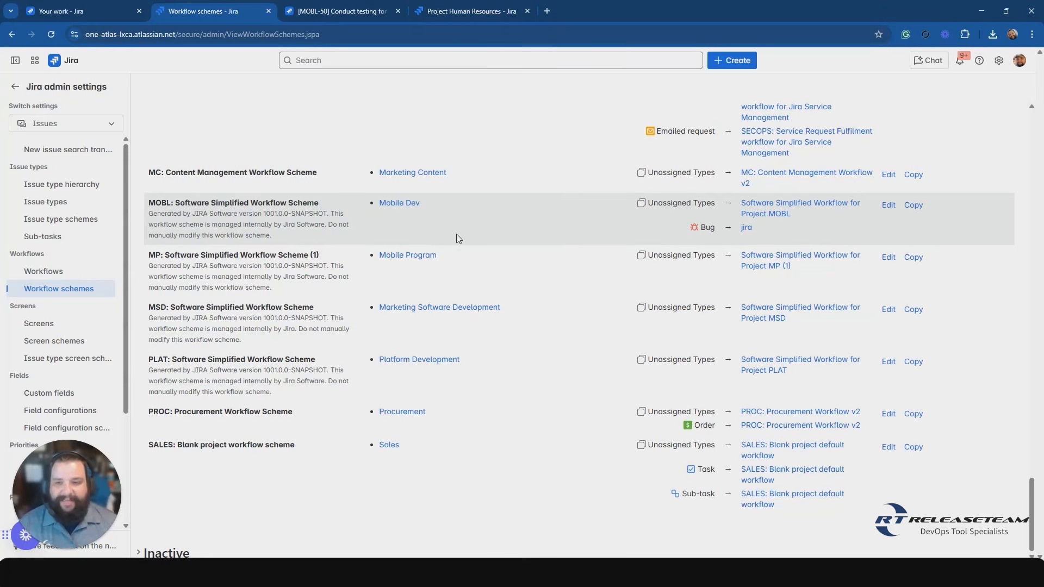
pyautogui.scroll(10, 455, 233)
pyautogui.scroll(15, 461, 255)
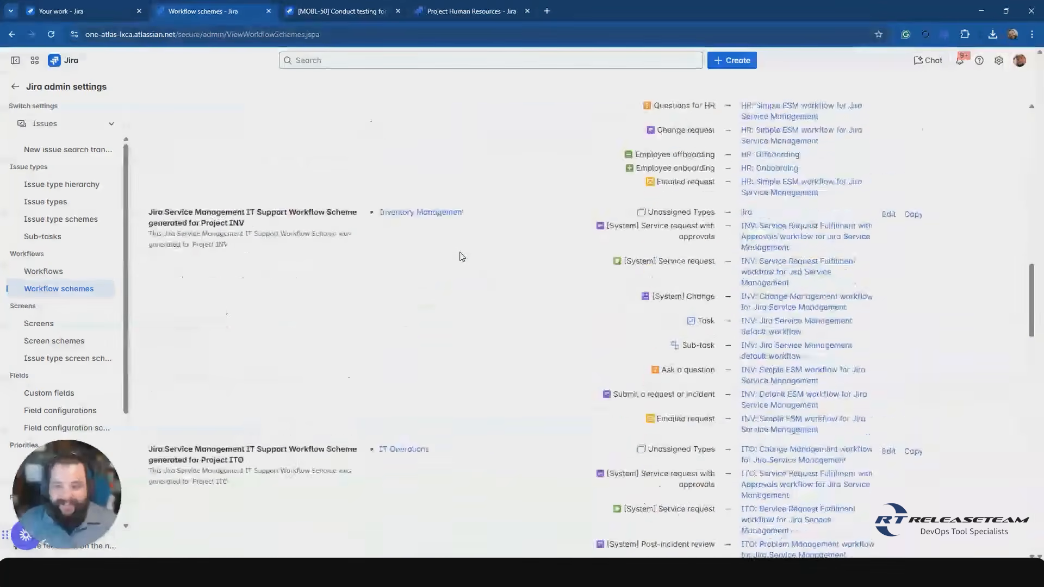
pyautogui.scroll(5, 461, 256)
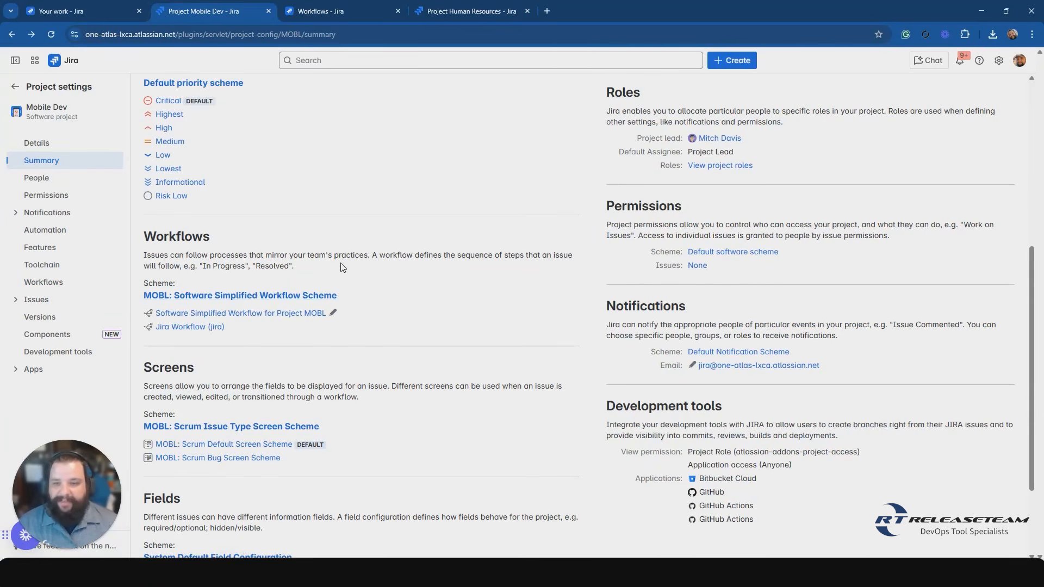
# Open the Mobile Dev project's workflow scheme and view Software Simplified Workflow for Project MOBL as text and as a diagram.
pyautogui.click(261, 298)
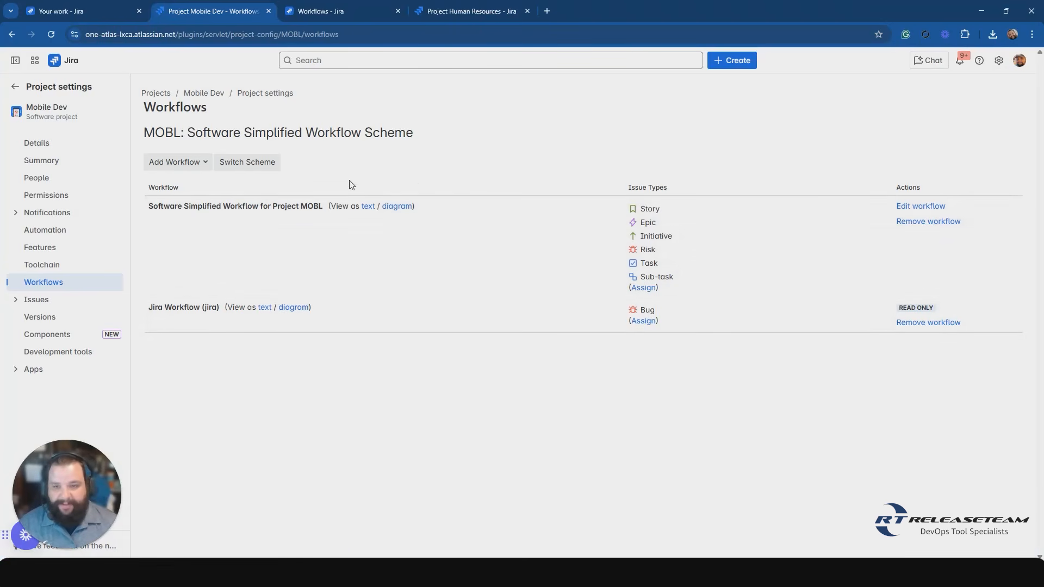
pyautogui.click(368, 208)
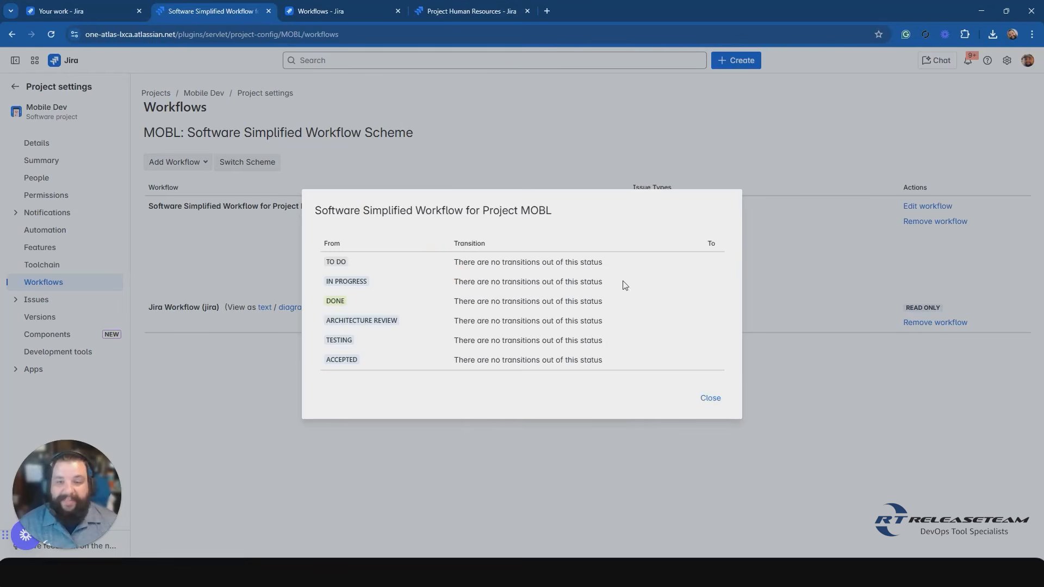
pyautogui.click(711, 399)
pyautogui.click(396, 210)
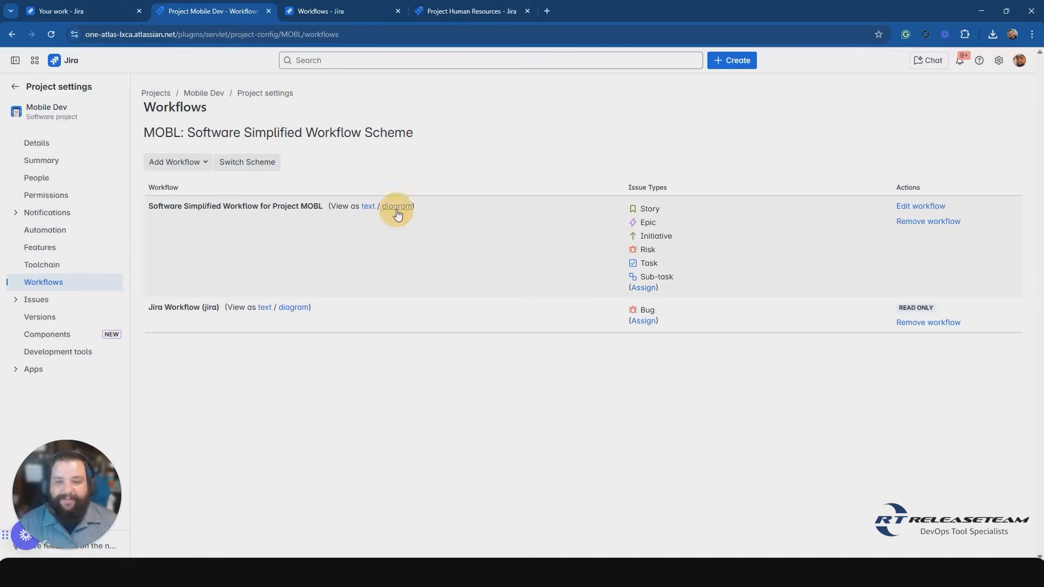
pyautogui.click(398, 209)
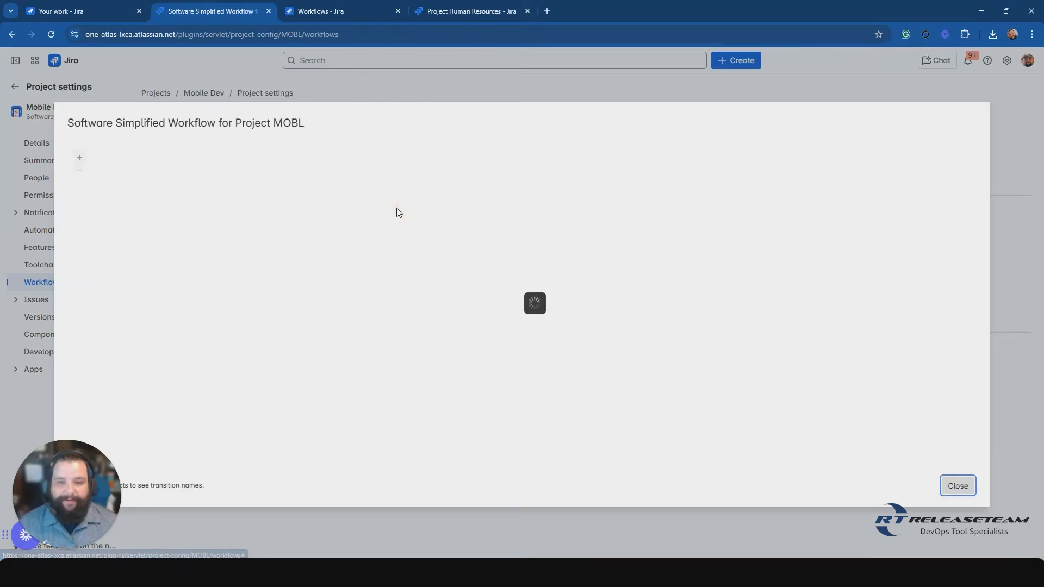
pyautogui.click(957, 486)
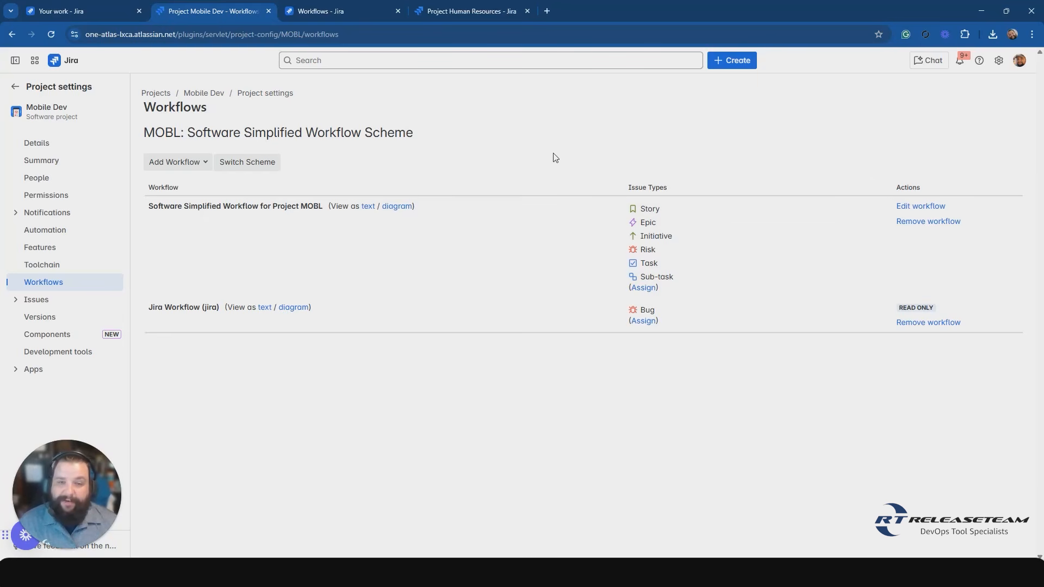
pyautogui.click(926, 211)
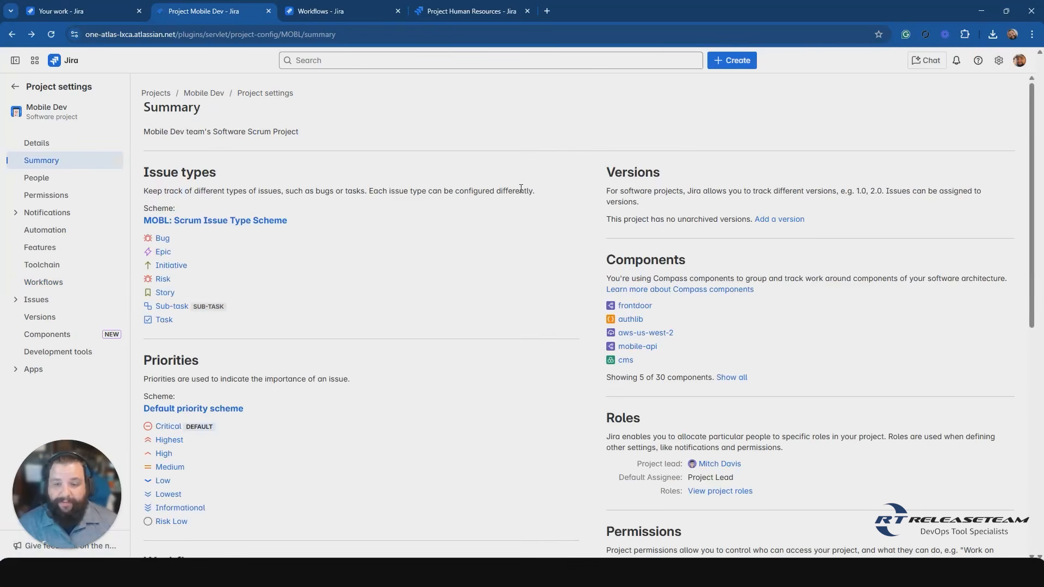
# Copy the name Software Simplified Workflow for Project MOBL from the project summary and search for it in the admin workflows list.
pyautogui.scroll(-5, 429, 359)
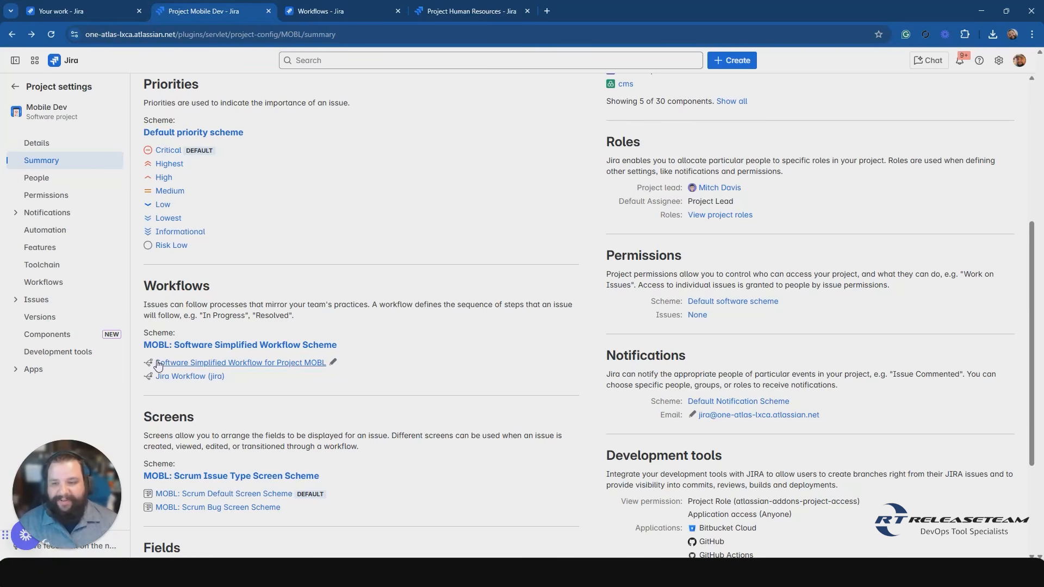
pyautogui.moveTo(159, 362); pyautogui.dragTo(326, 371)
pyautogui.hotkey('ctrl', 'c')
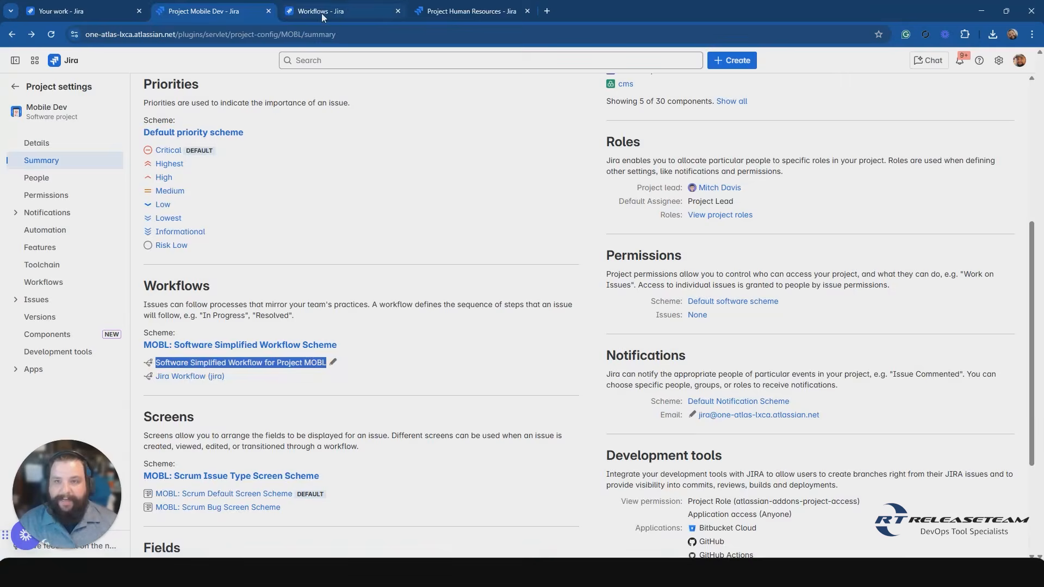
pyautogui.click(359, 11)
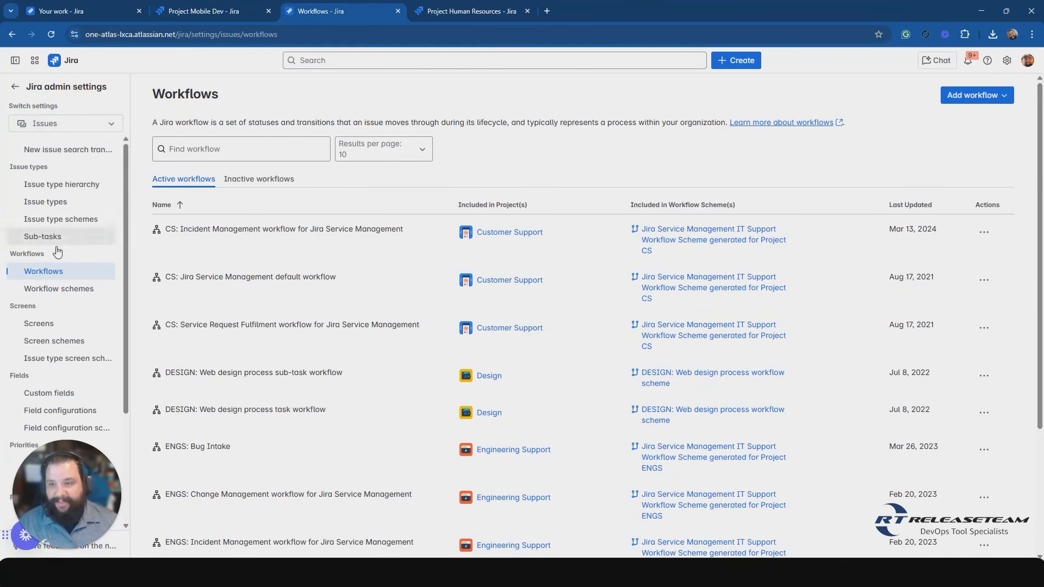
pyautogui.click(239, 148)
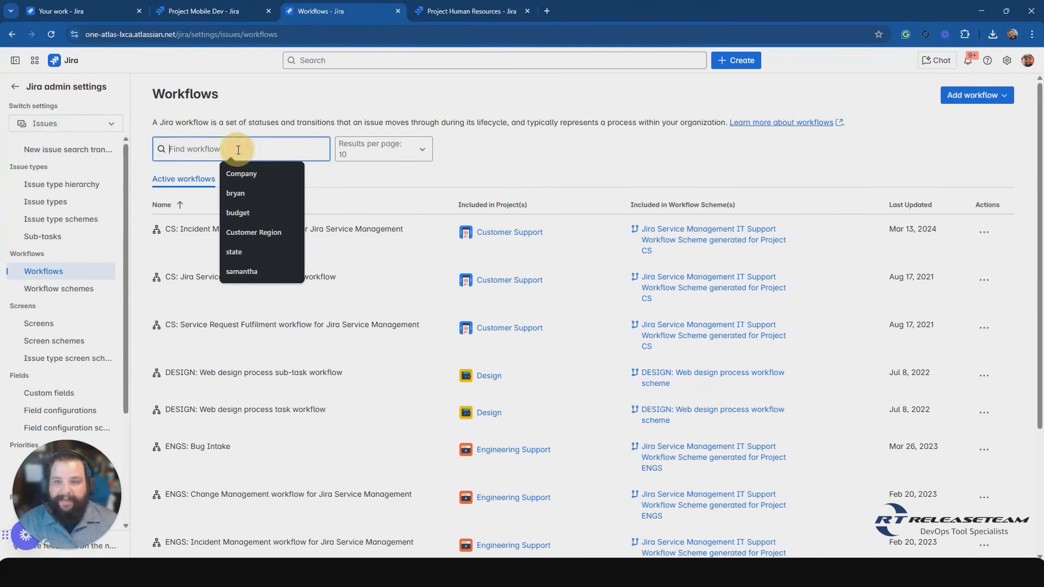
pyautogui.hotkey('ctrl', 'v')
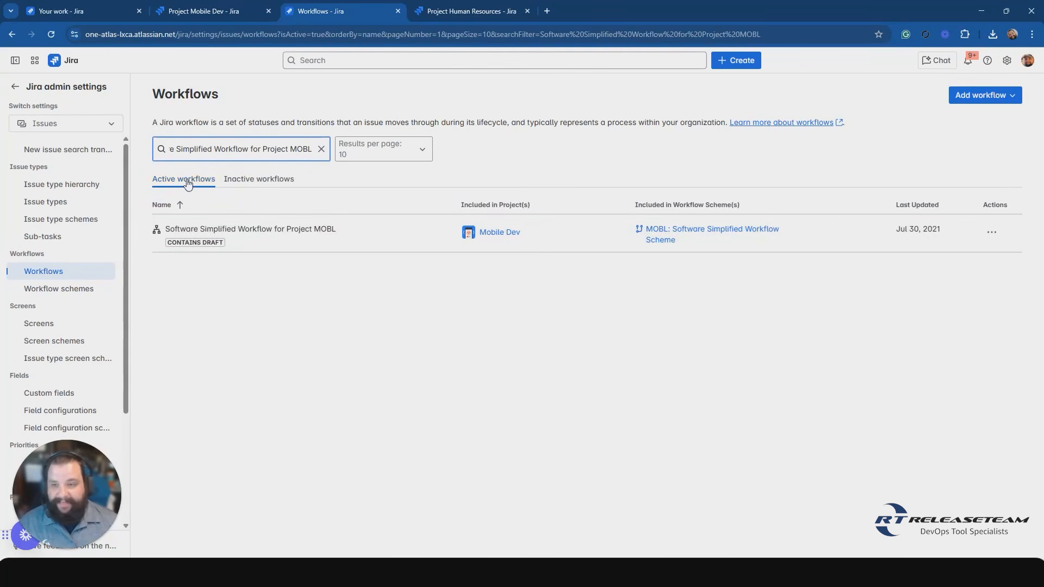
# Sort the workflows by last updated in descending order, and open Software Simplified Workflow for Project MOBL for editing.
pyautogui.click(542, 205)
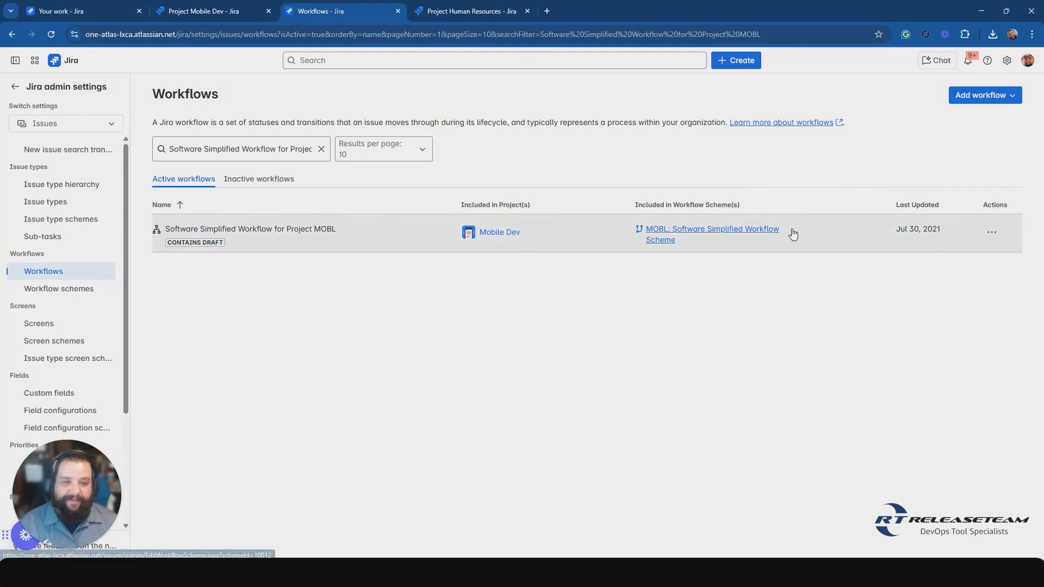
pyautogui.click(936, 206)
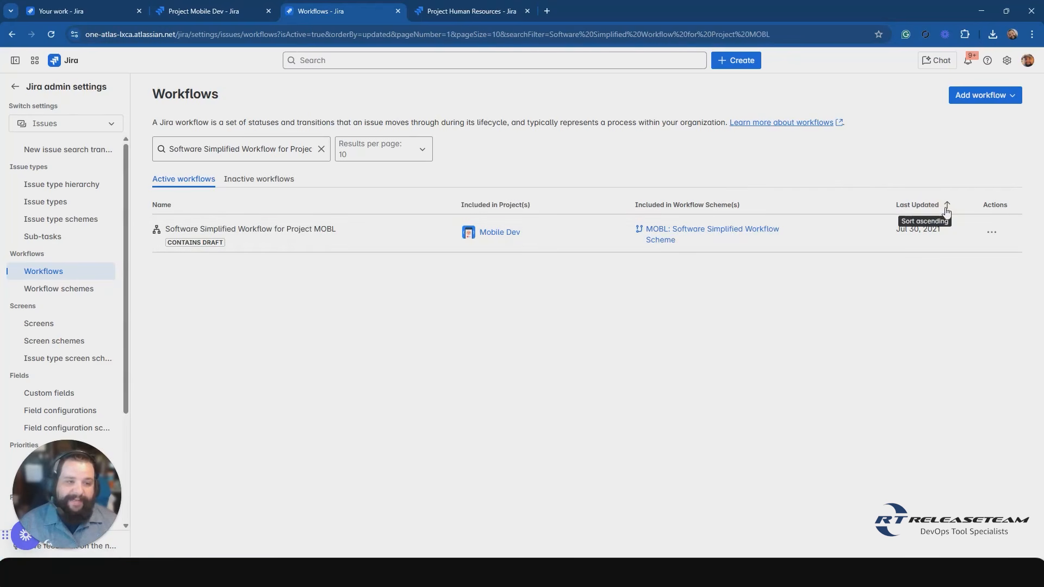
pyautogui.click(988, 234)
pyautogui.press('Escape')
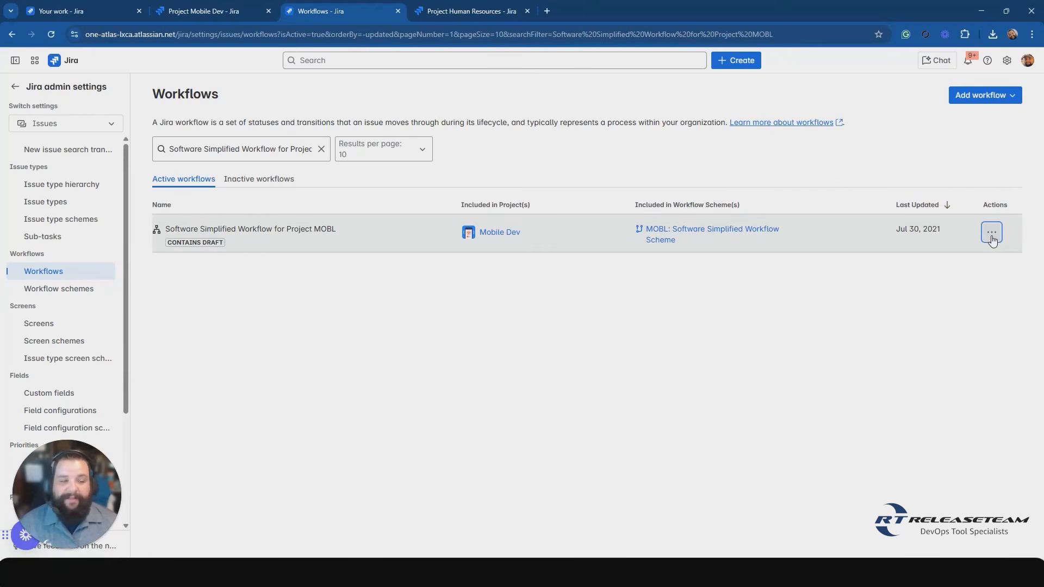
pyautogui.click(992, 238)
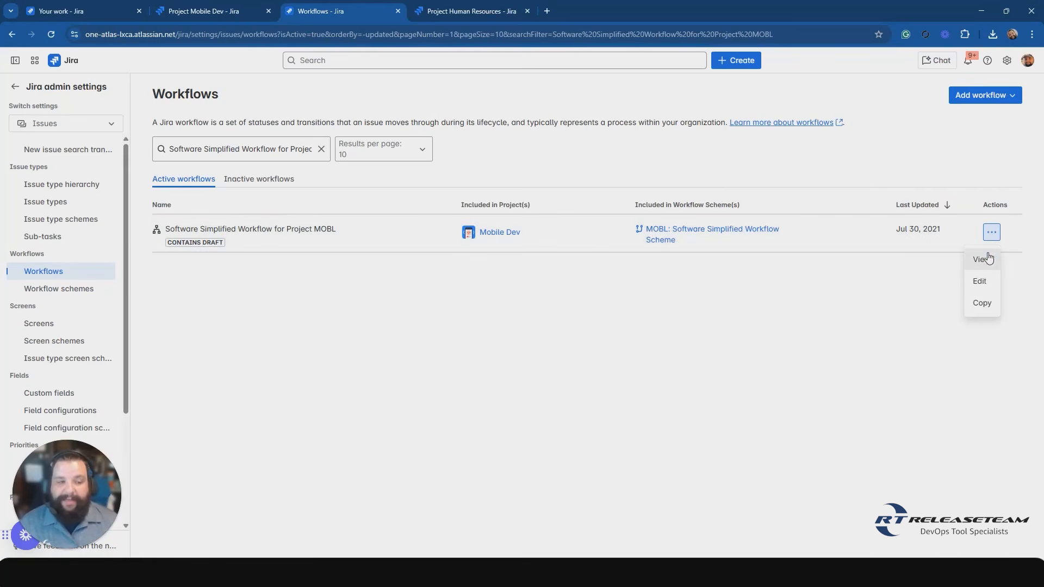
pyautogui.click(980, 288)
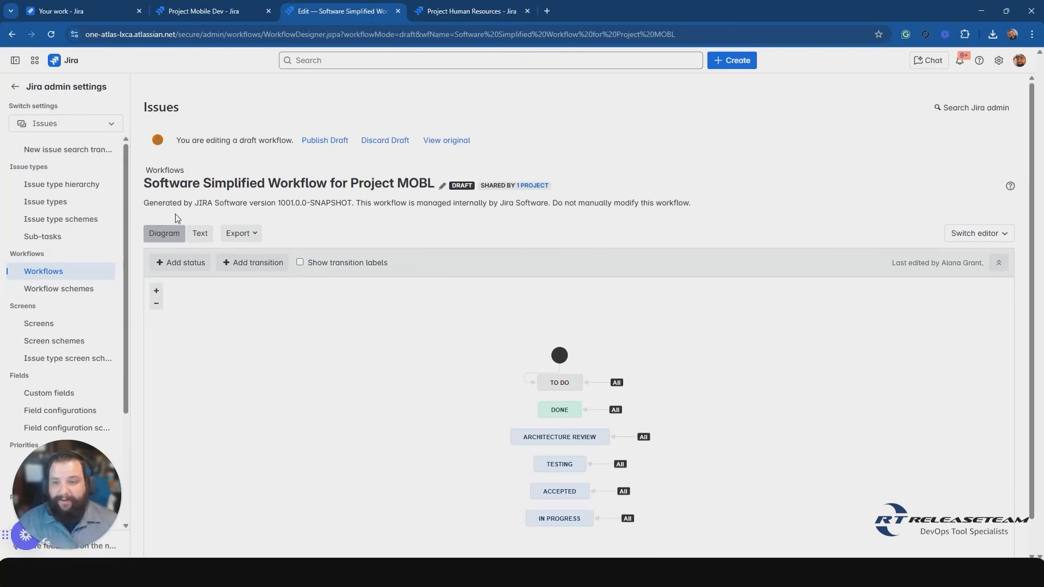
# Switch the draft workflow to its text view and examine the step names, linked statuses, transitions and actions.
pyautogui.click(457, 410)
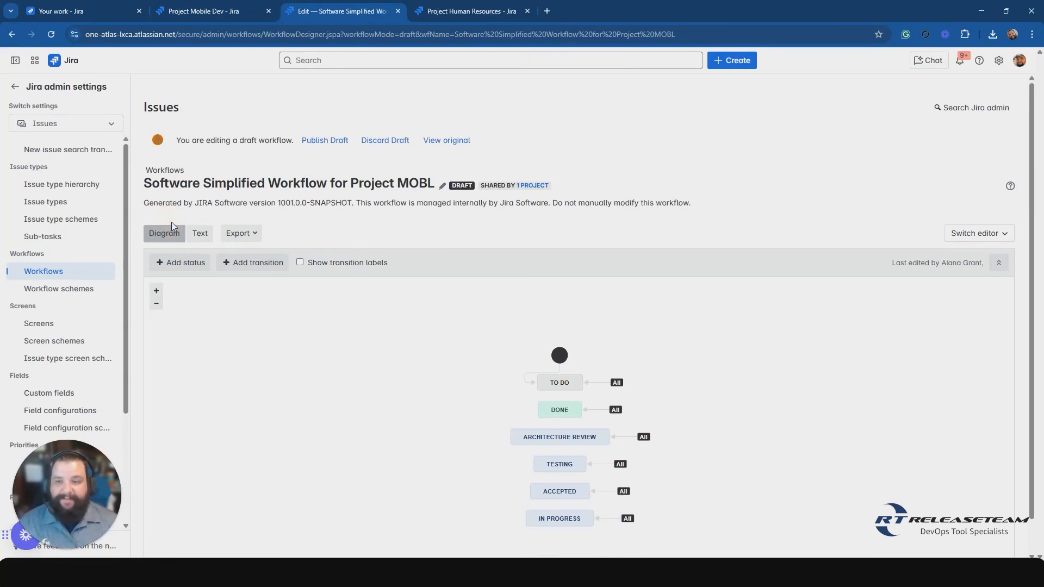
pyautogui.click(198, 227)
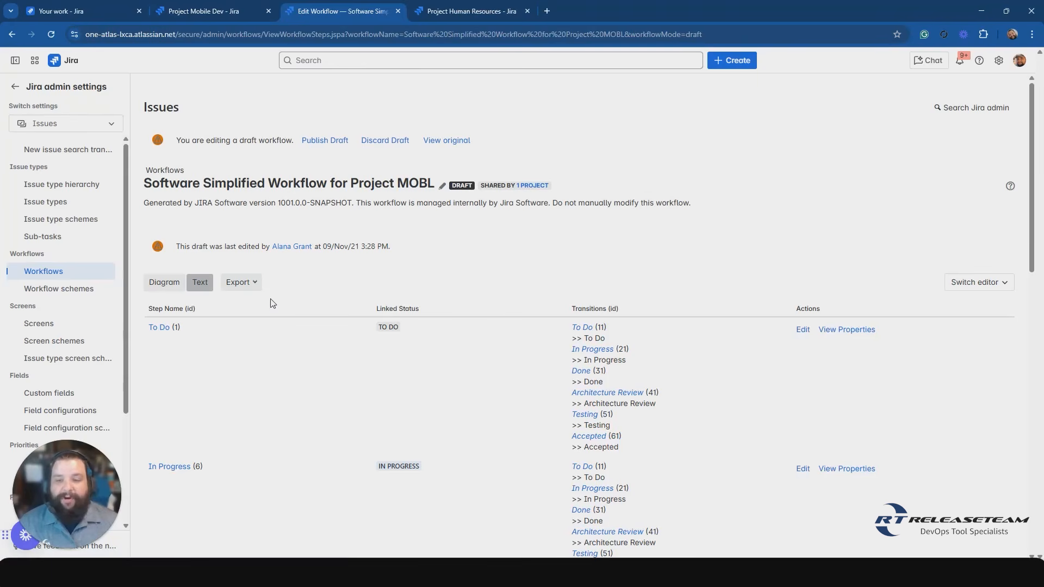
pyautogui.click(190, 309)
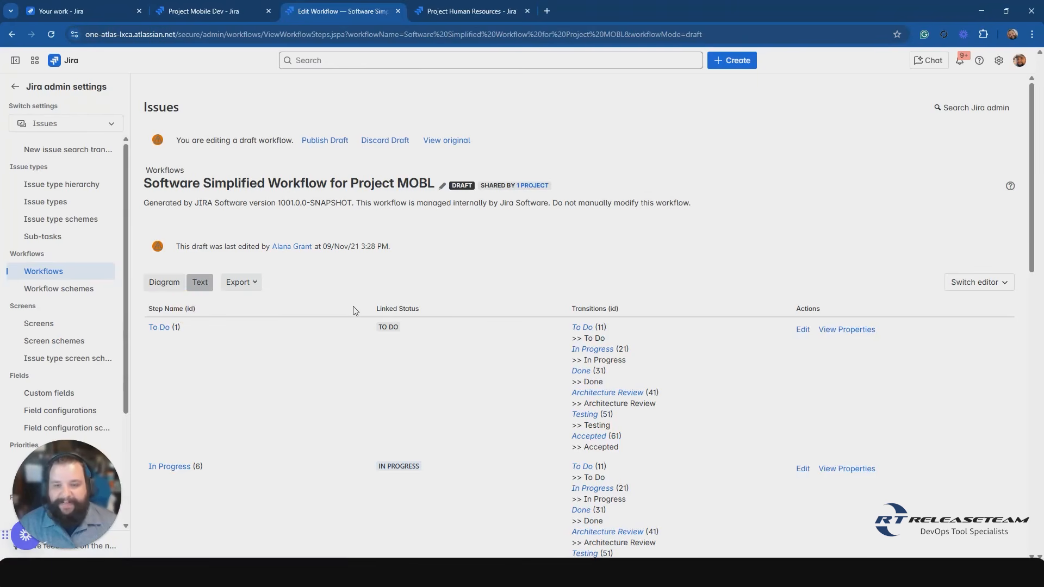
pyautogui.click(414, 309)
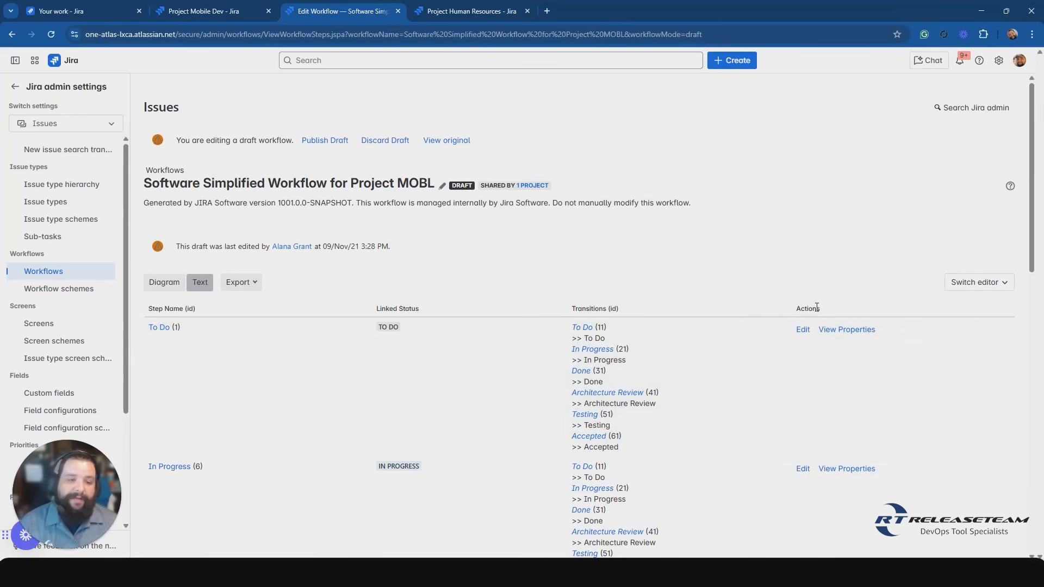
pyautogui.click(814, 305)
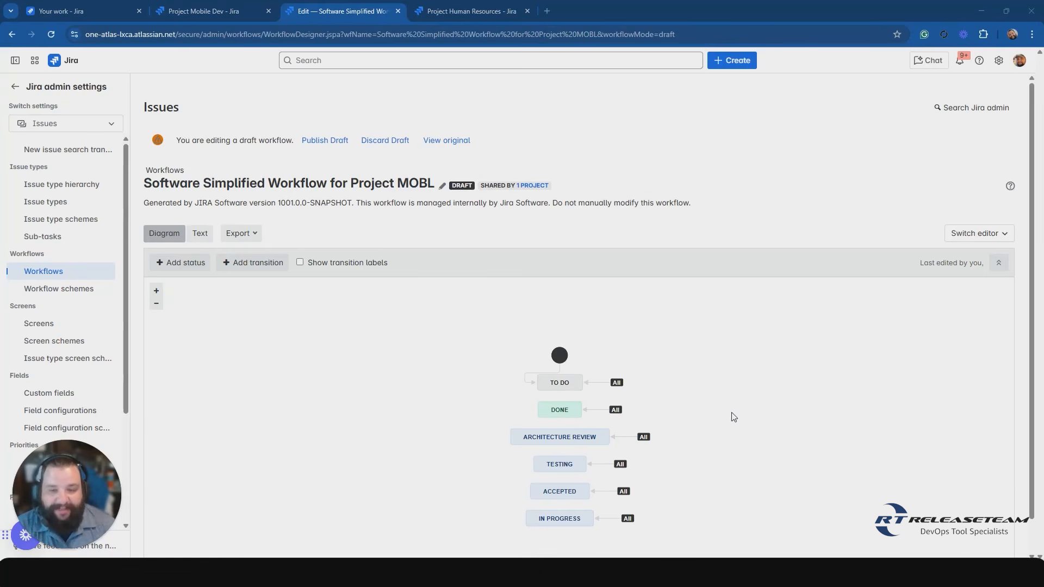
# Turn on transition labels in the draft workflow's diagram and examine the statuses and their transitions.
pyautogui.click(187, 272)
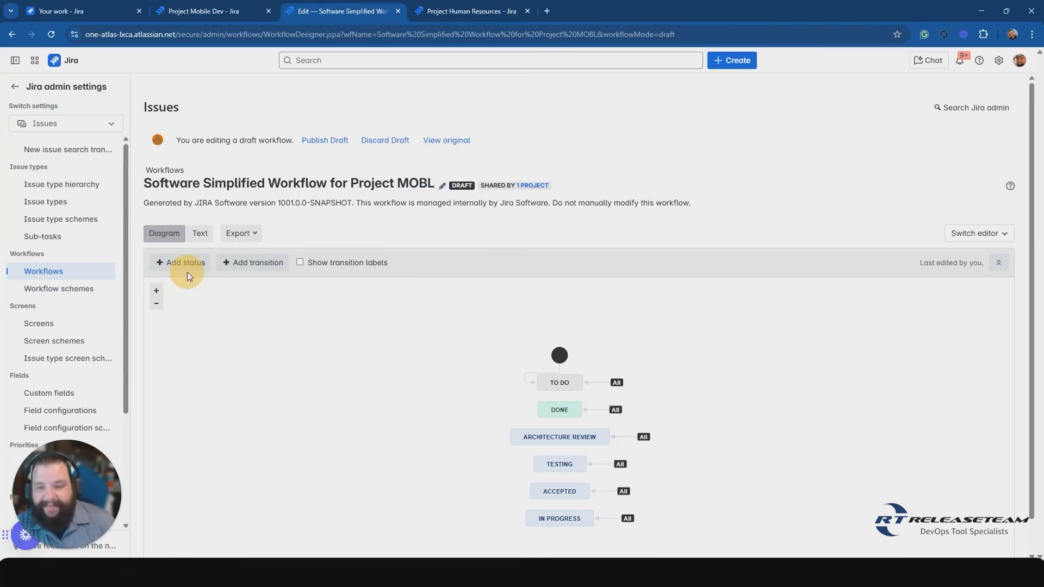
pyautogui.click(262, 274)
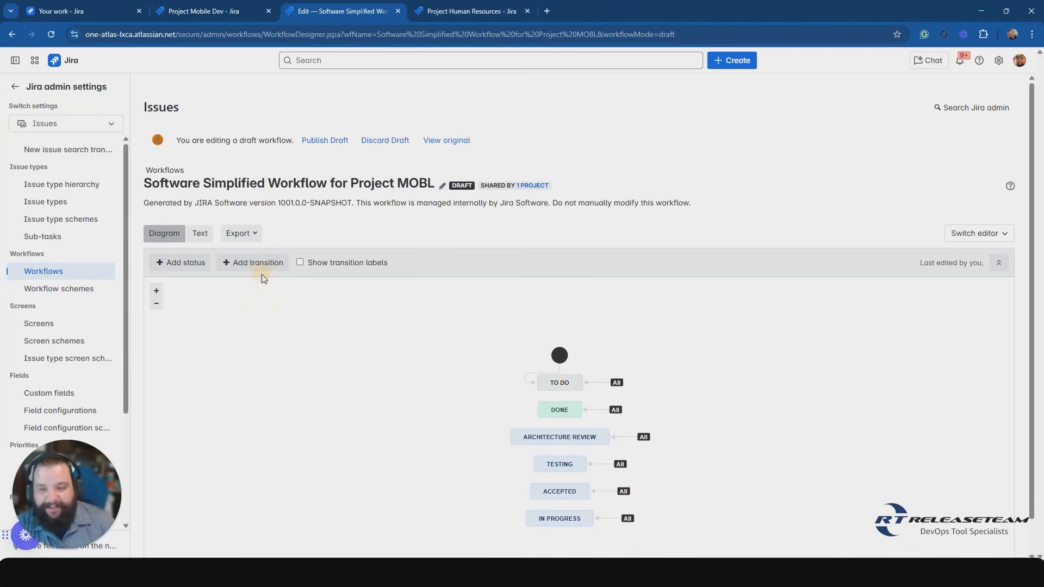
pyautogui.click(338, 269)
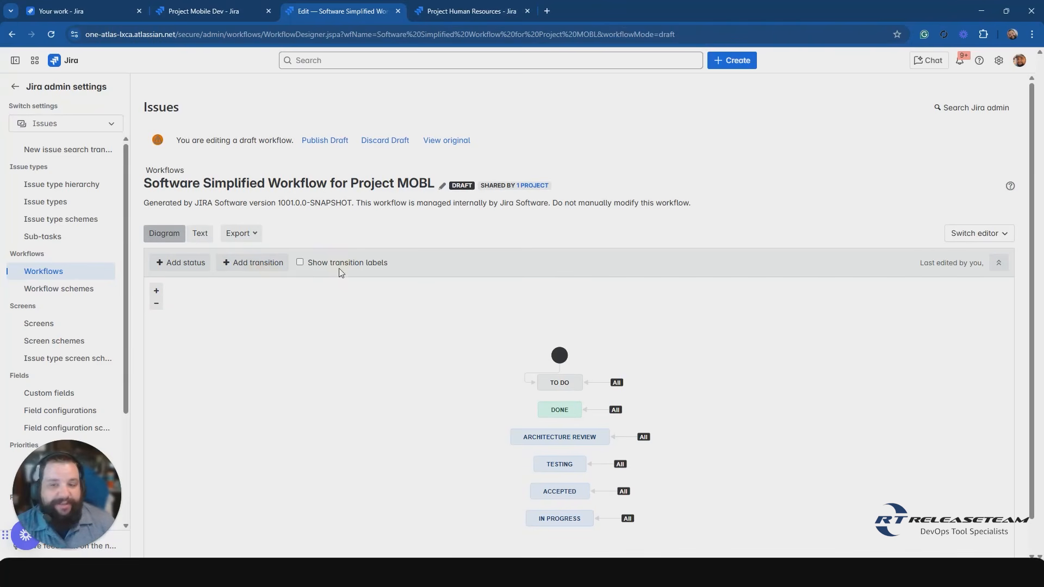
pyautogui.click(300, 263)
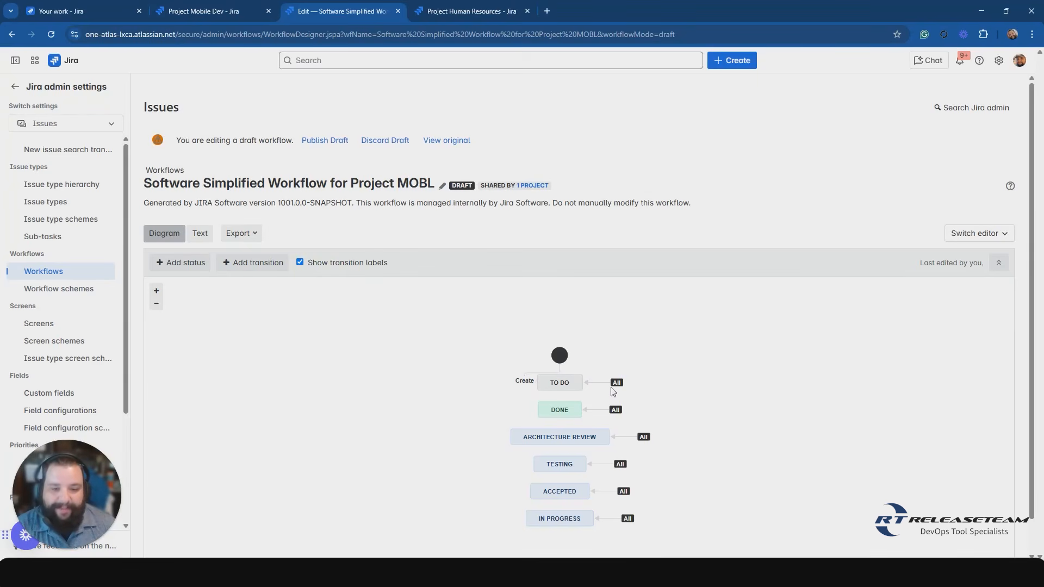
pyautogui.moveTo(624, 384)
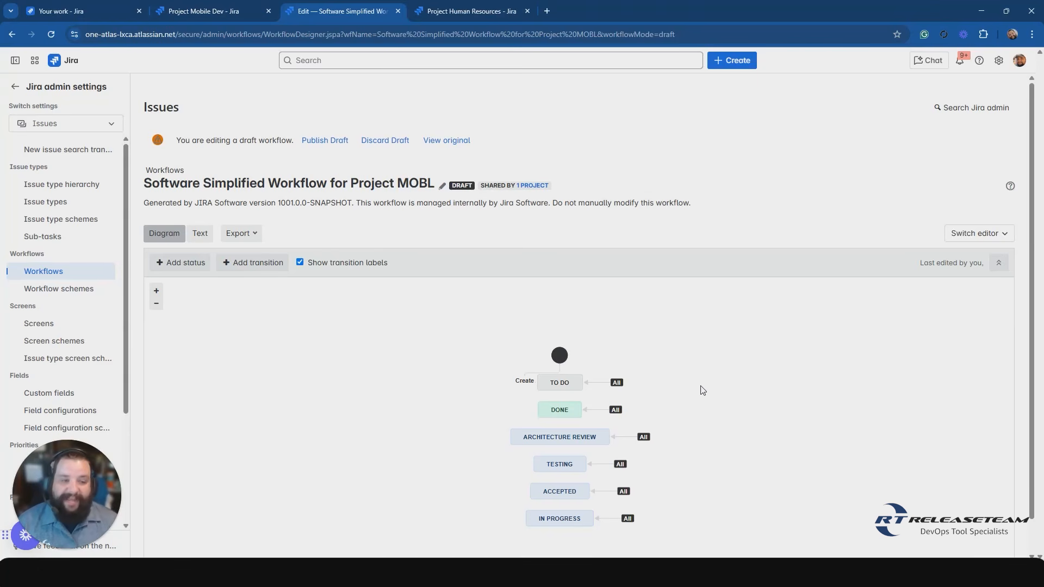
pyautogui.scroll(-1, 703, 390)
pyautogui.scroll(-1, 702, 390)
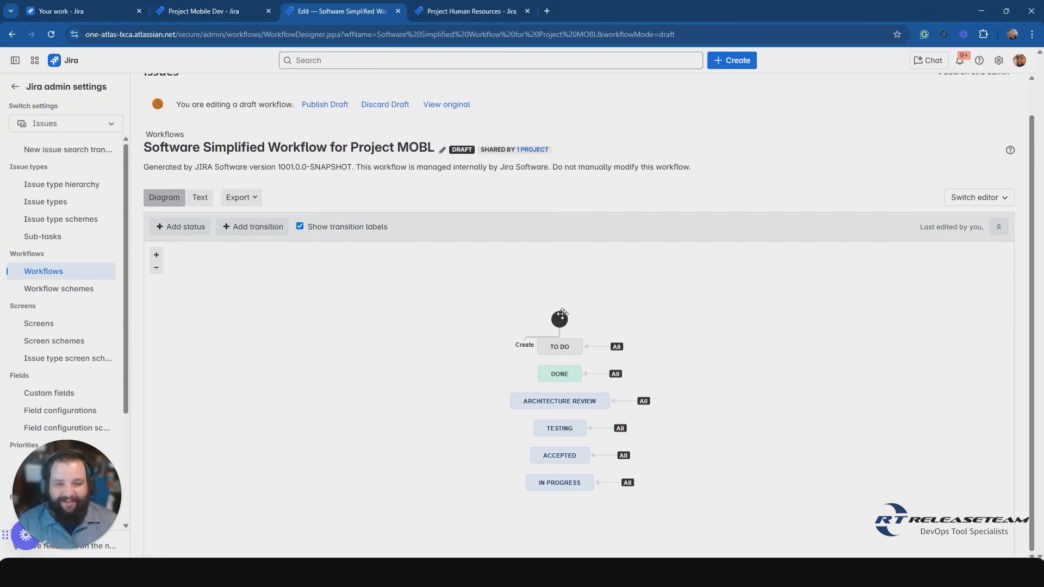
# Move the diagram's start node higher above the To Do status, and select To Do to show its options.
pyautogui.moveTo(559, 319); pyautogui.dragTo(557, 286)
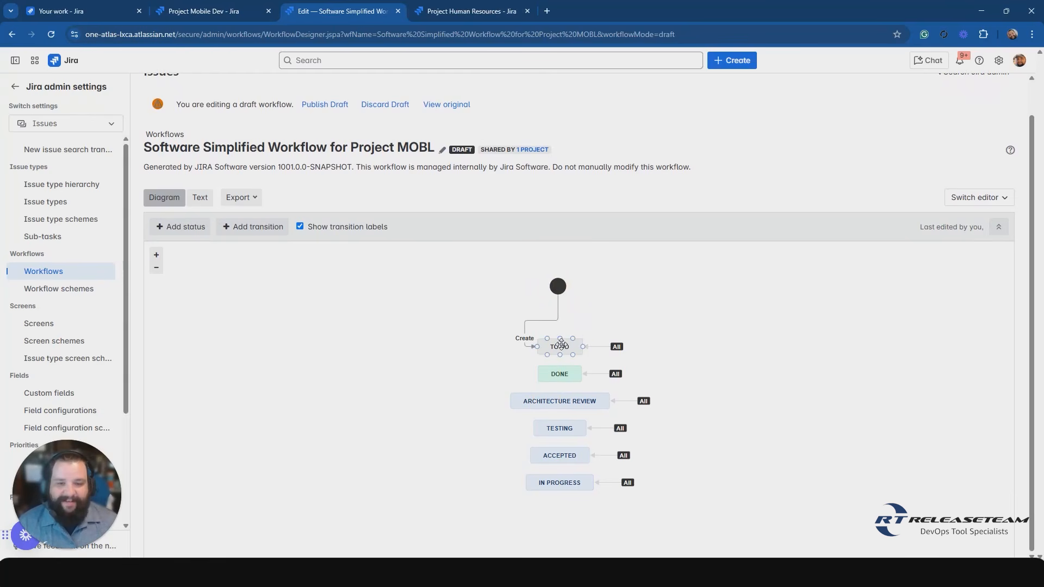
pyautogui.click(561, 345)
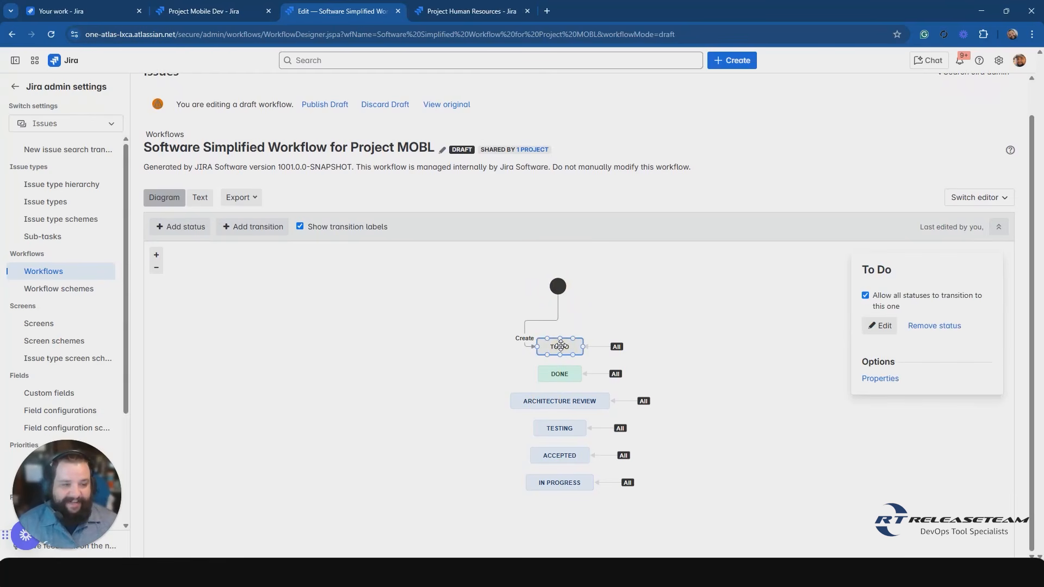
pyautogui.click(906, 276)
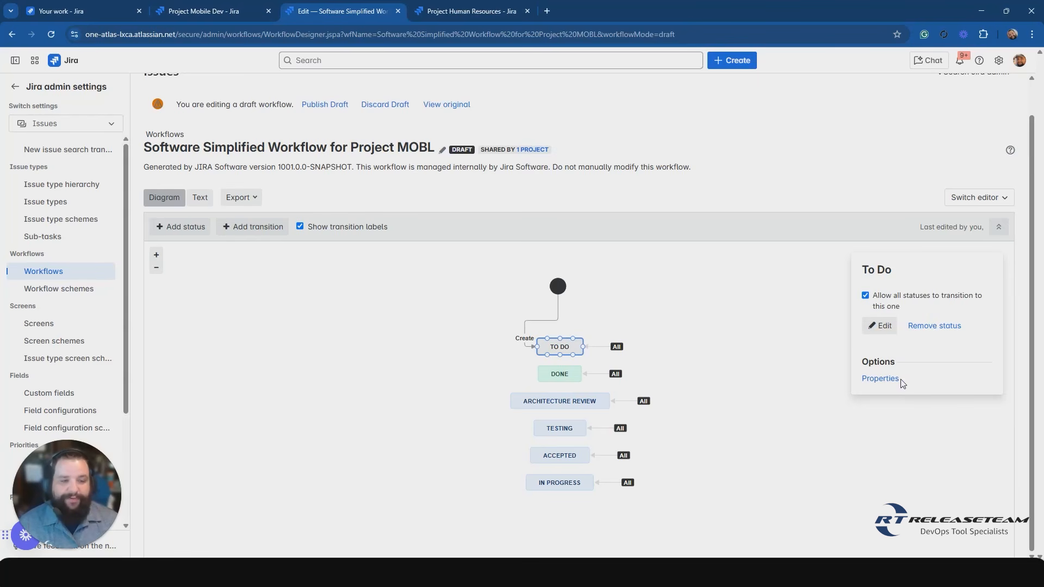
# Open the To Do status for editing, examine its name, description and category choices, and close it without saving.
pyautogui.click(879, 327)
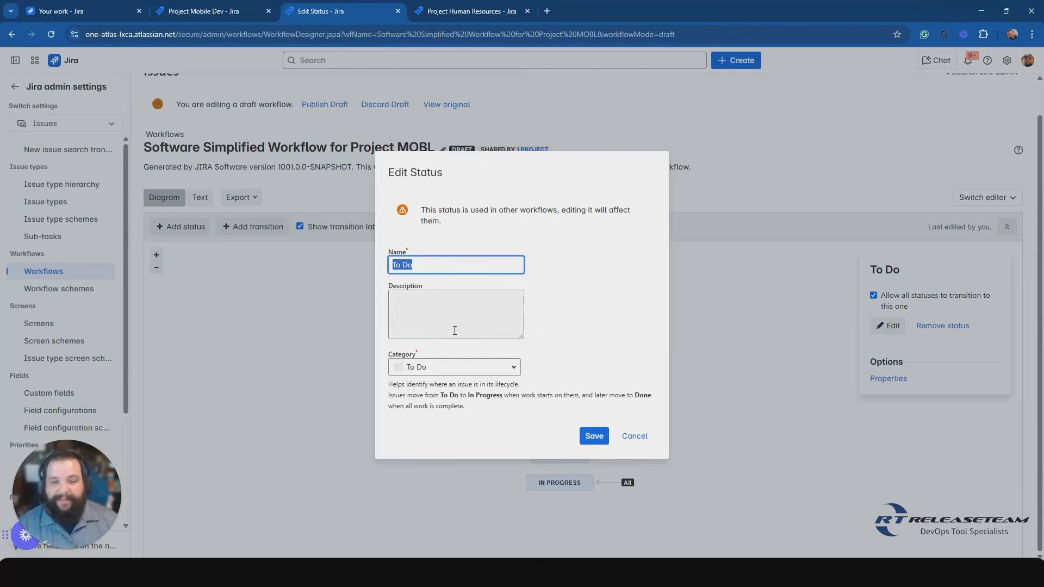
pyautogui.click(425, 311)
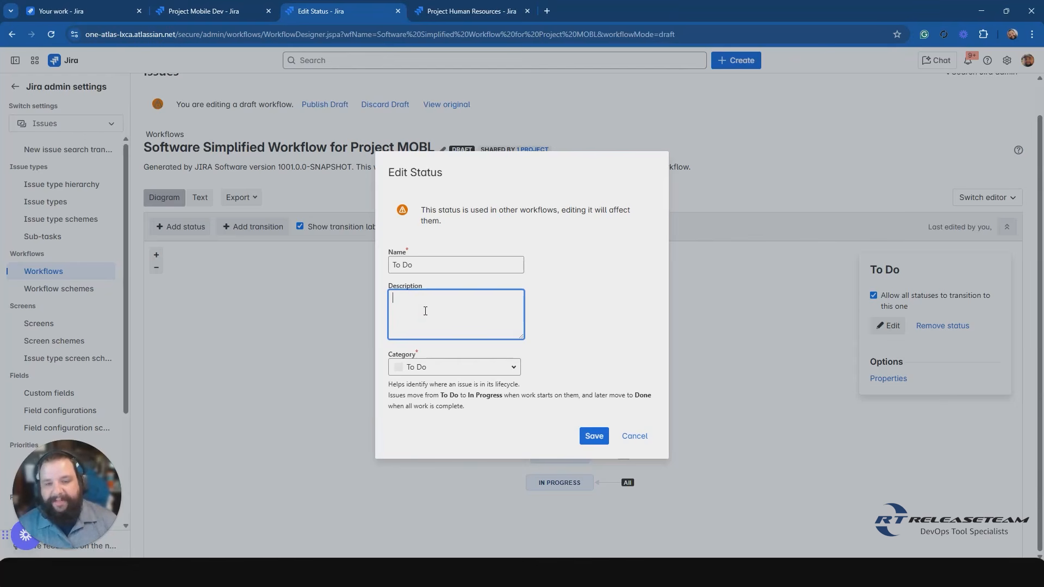
pyautogui.click(413, 363)
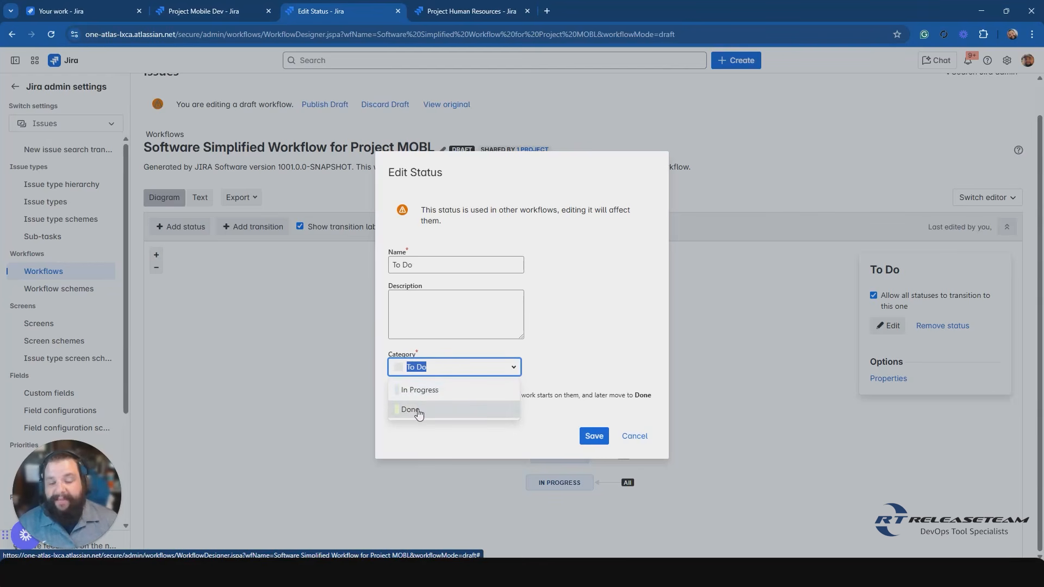
pyautogui.click(553, 366)
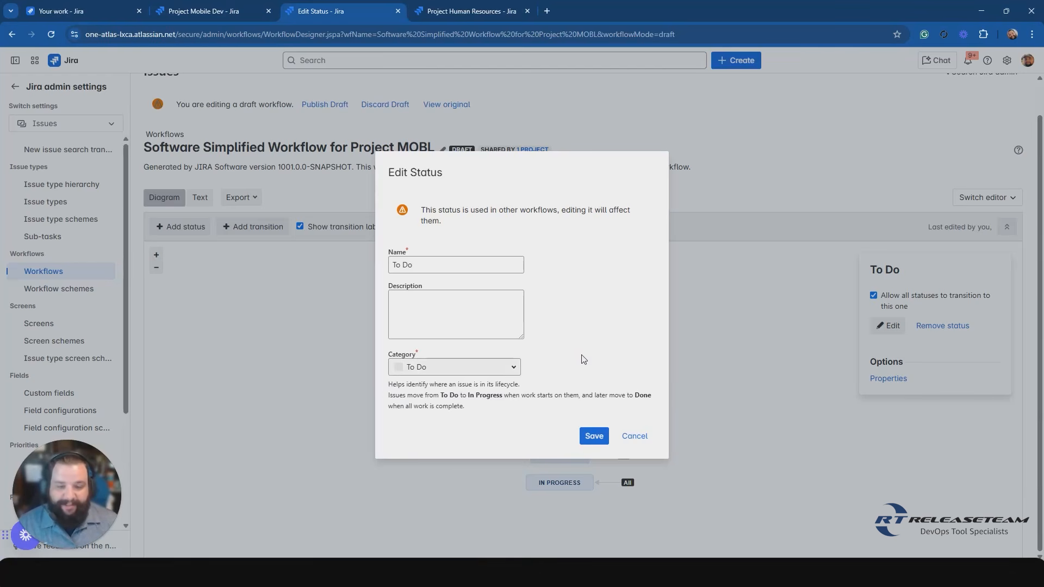
pyautogui.click(647, 441)
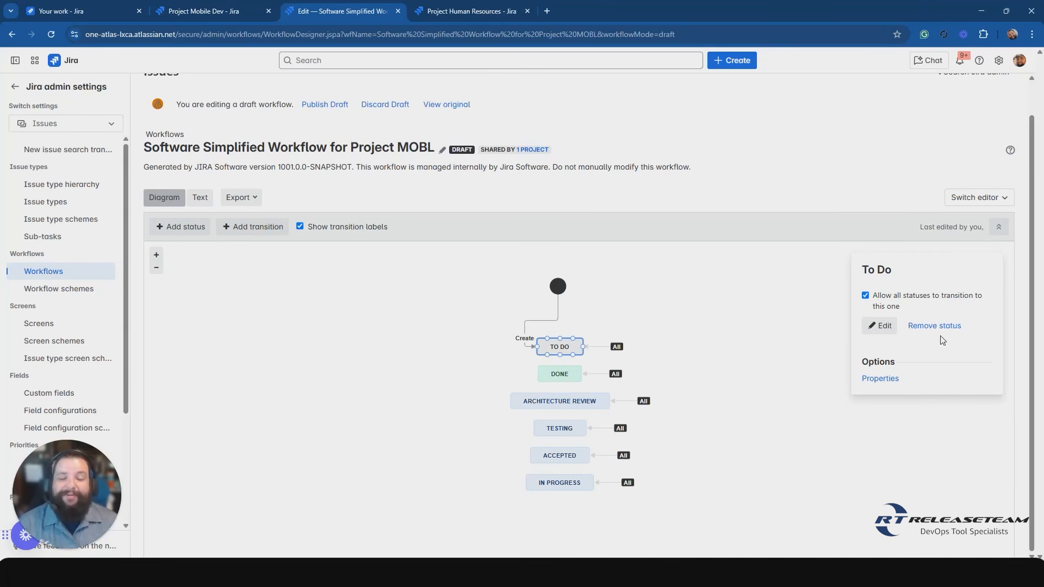
# View the To Do status's workflow step properties, return to the draft workflow diagram and deselect the status.
pyautogui.click(910, 376)
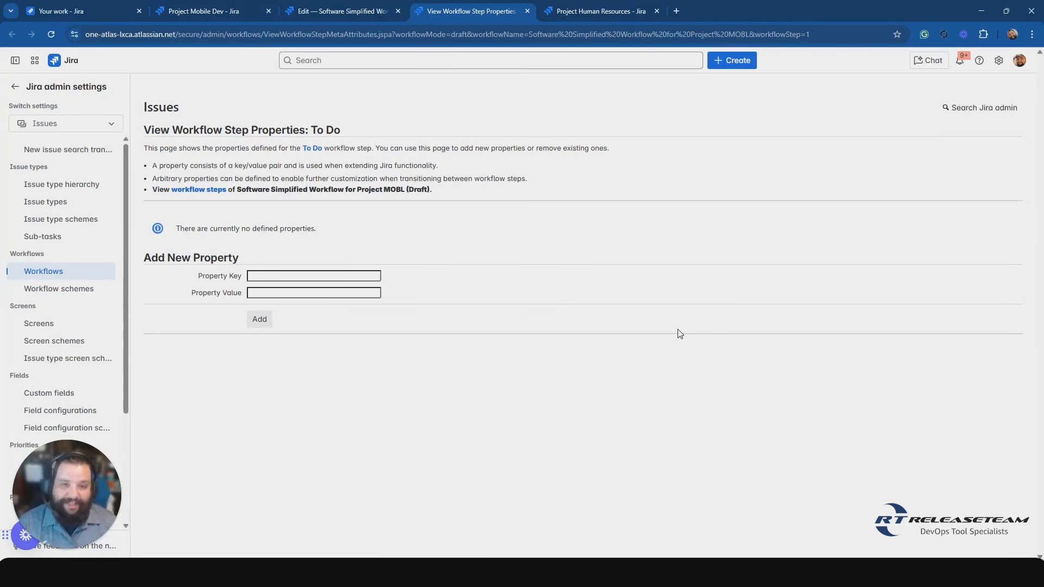
pyautogui.click(527, 11)
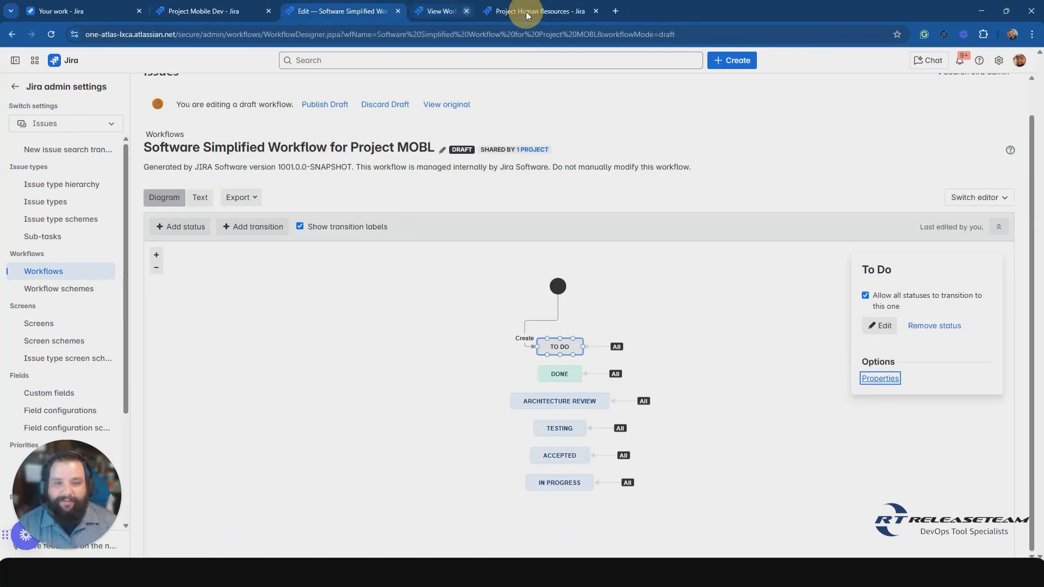
pyautogui.click(725, 392)
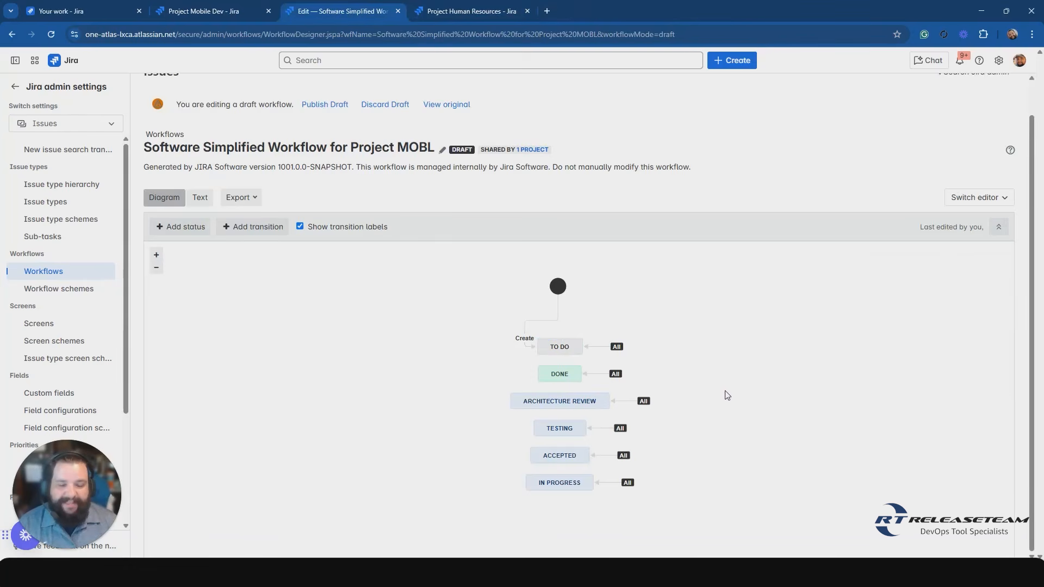
# Add the existing Pending status without allowing all statuses to transition to it, and place it to the left of In Progress in the diagram.
pyautogui.click(181, 230)
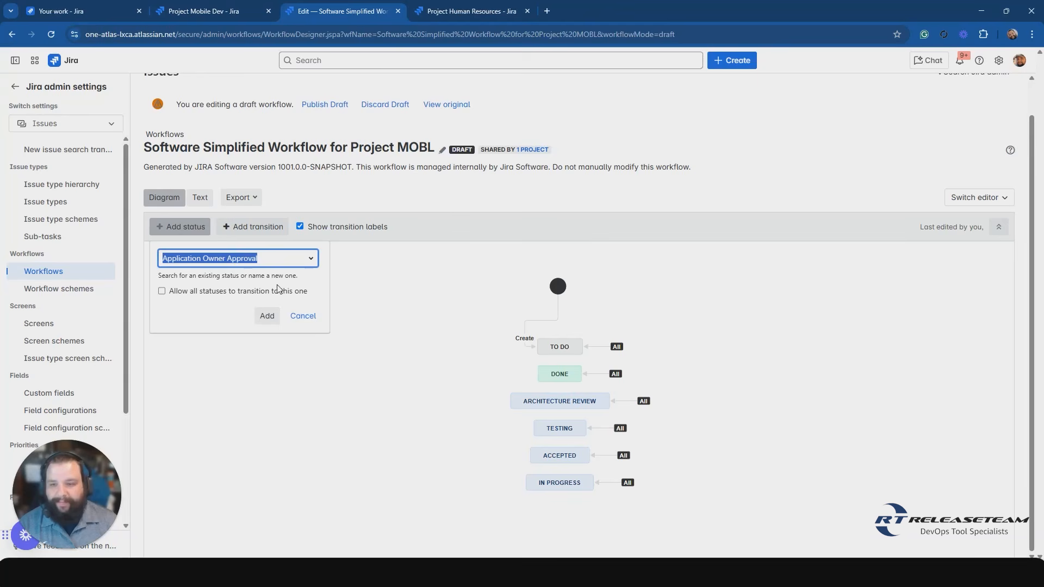
pyautogui.click(312, 264)
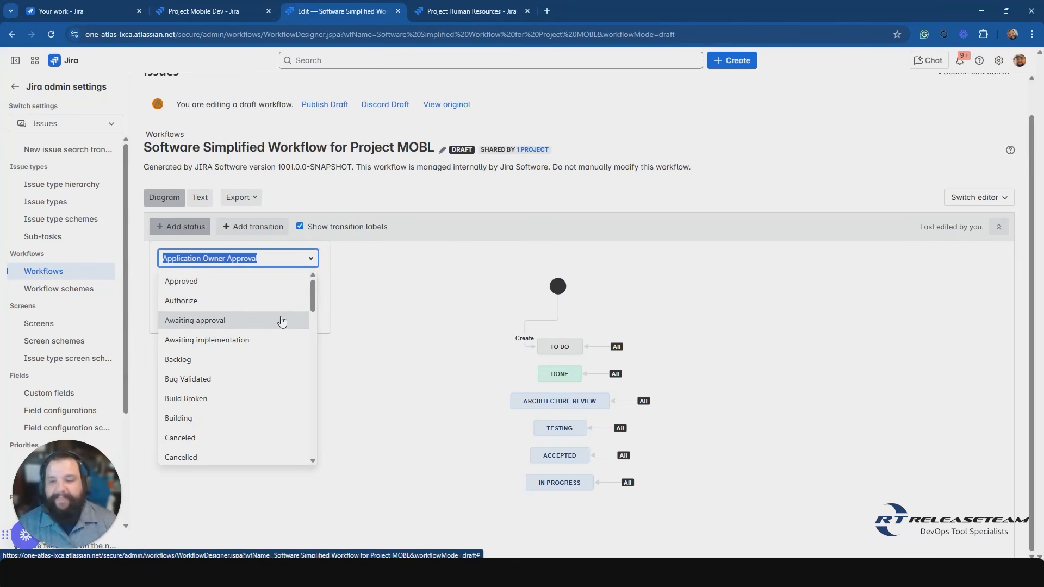
pyautogui.scroll(-3, 289, 378)
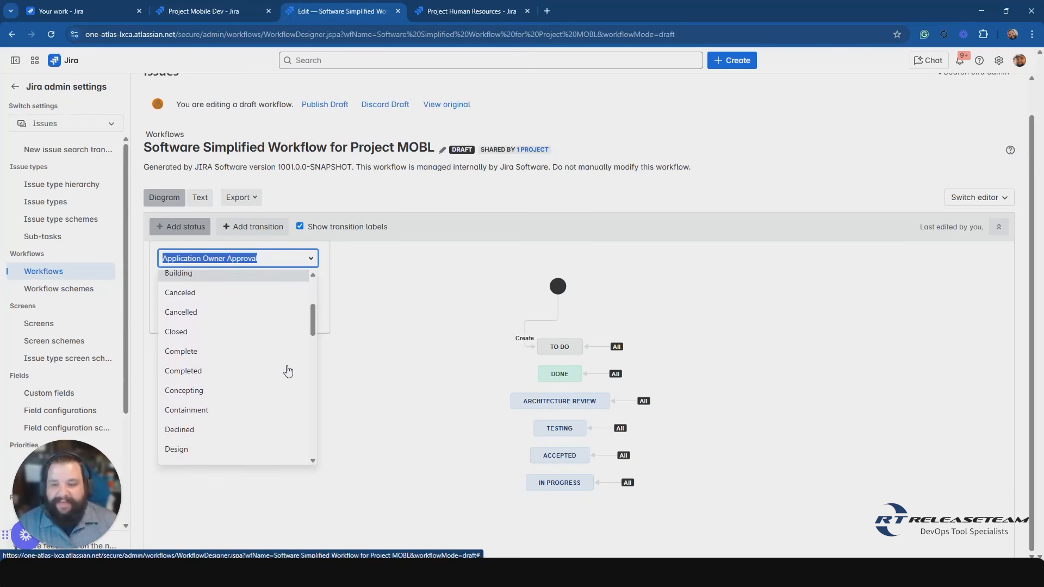
pyautogui.scroll(-3, 288, 371)
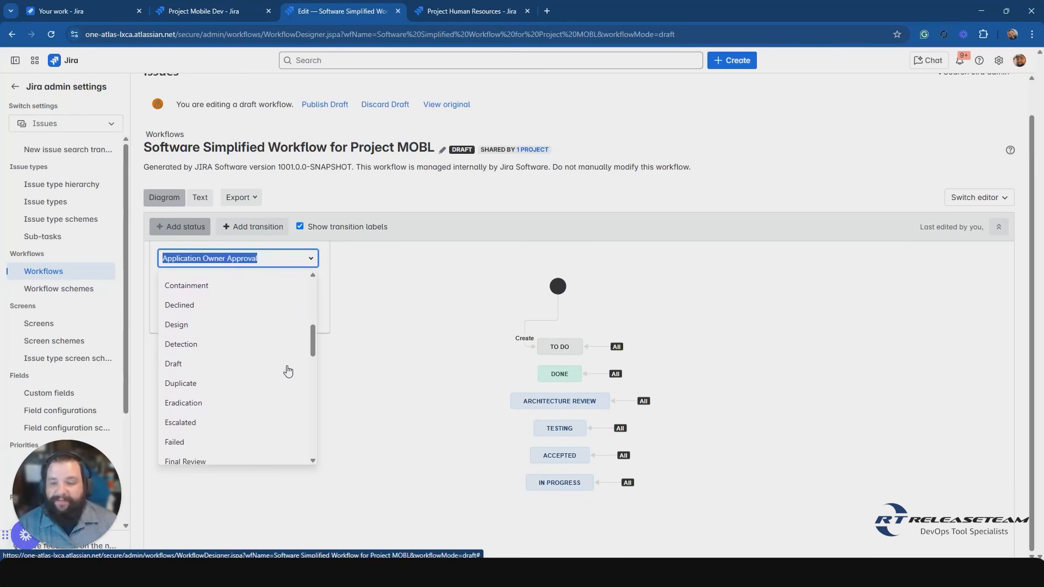
pyautogui.scroll(-1, 289, 371)
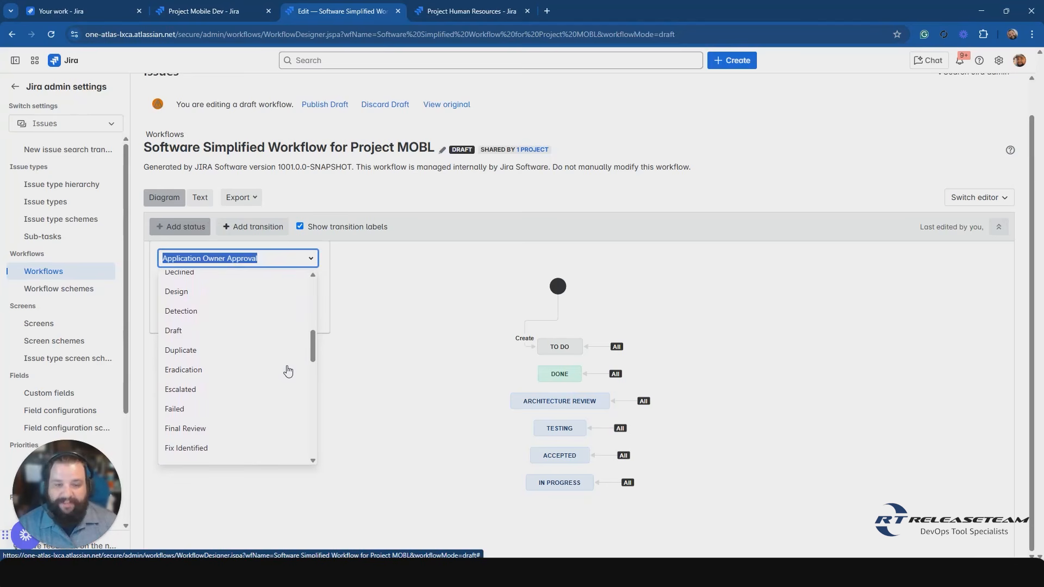
pyautogui.scroll(-3, 288, 371)
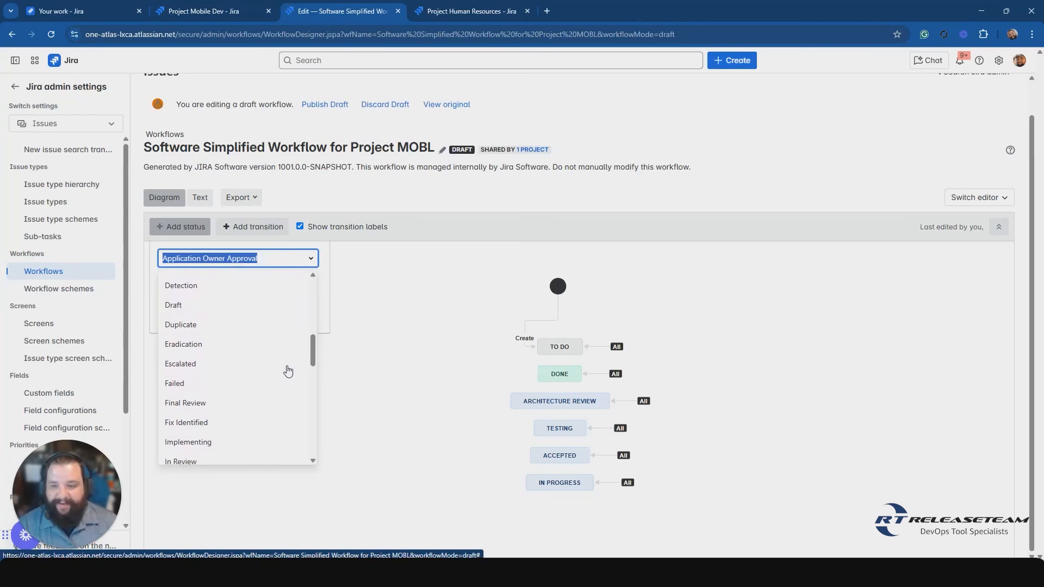
pyautogui.scroll(-3, 288, 371)
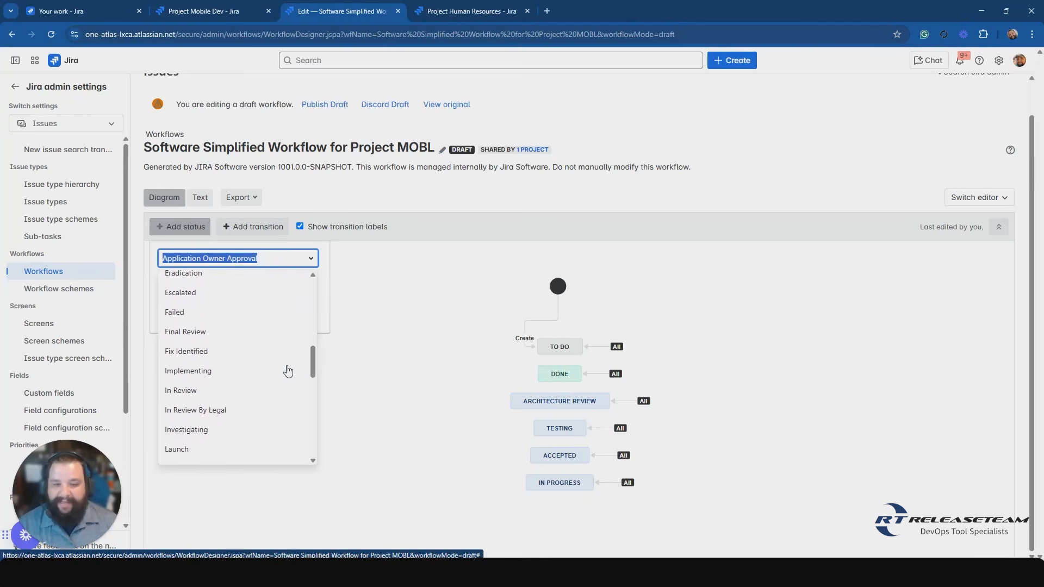
pyautogui.scroll(-2, 288, 372)
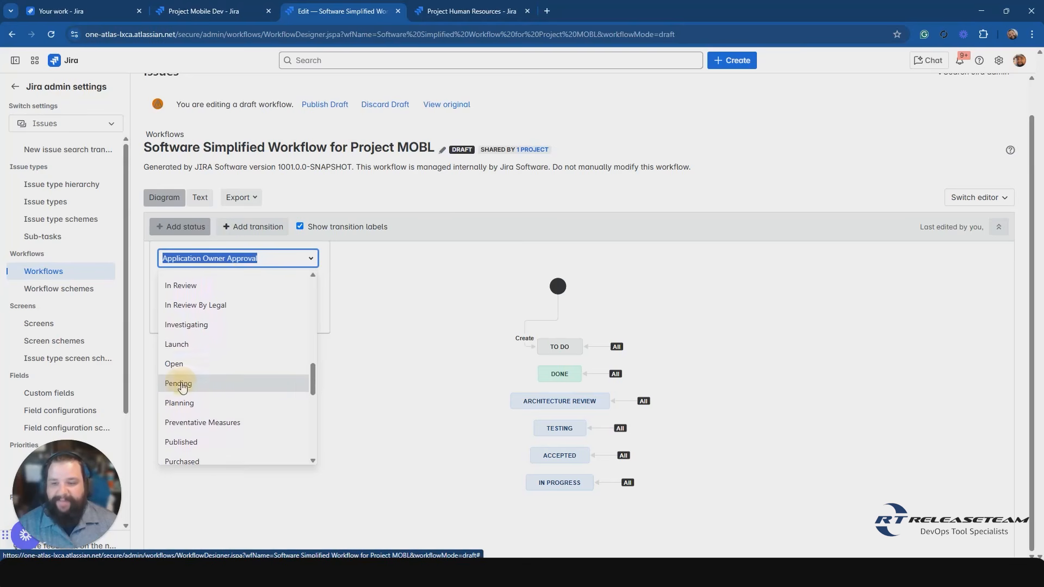
pyautogui.click(182, 385)
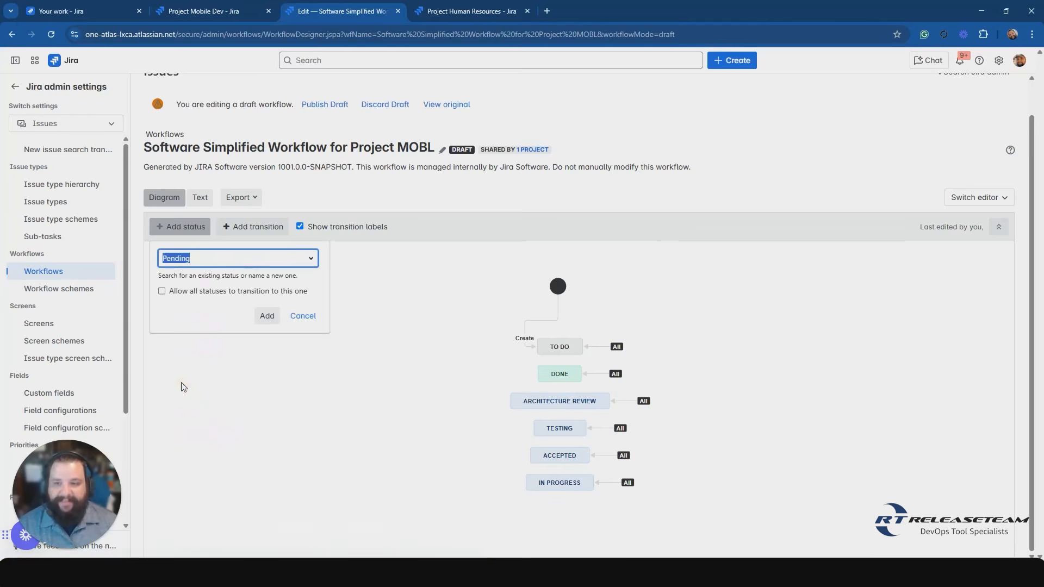
pyautogui.click(197, 293)
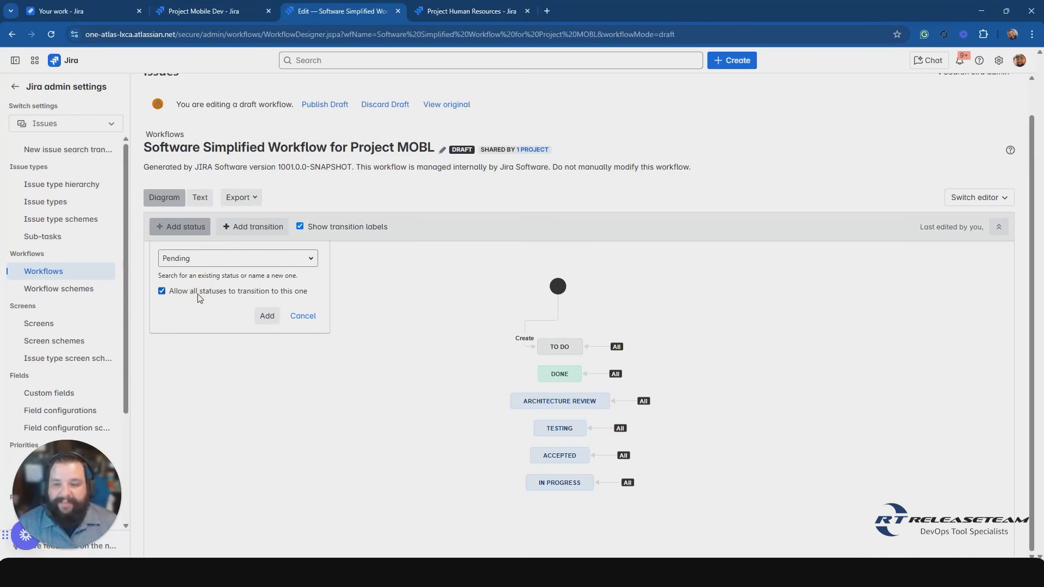
pyautogui.click(162, 291)
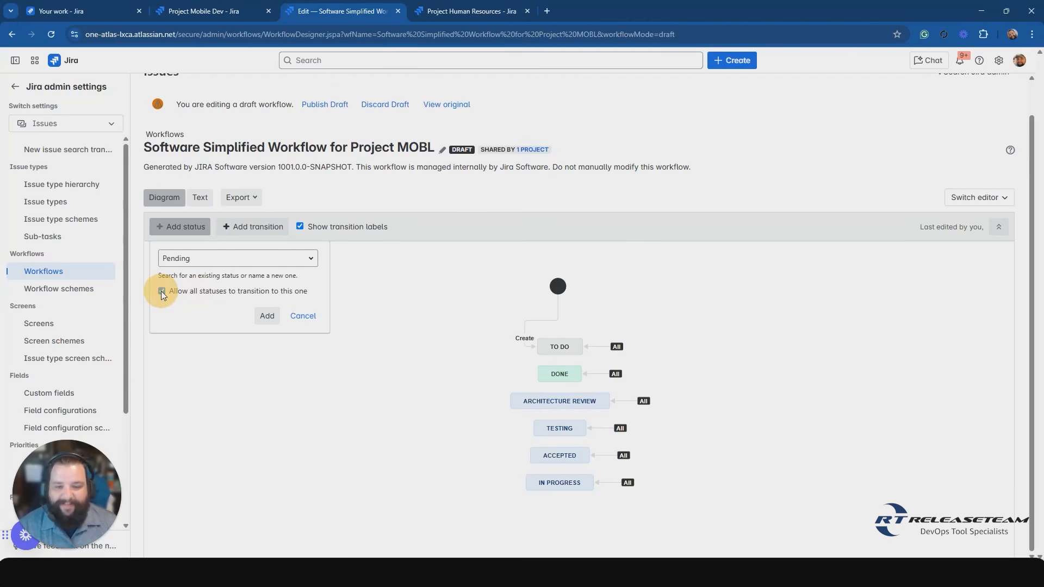
pyautogui.click(269, 320)
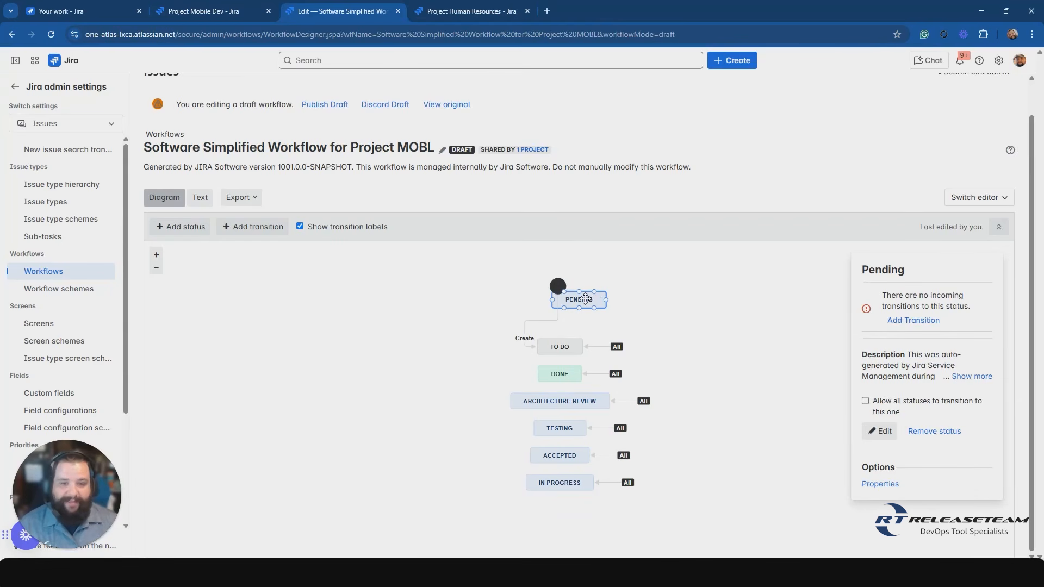
pyautogui.moveTo(585, 298); pyautogui.dragTo(470, 481)
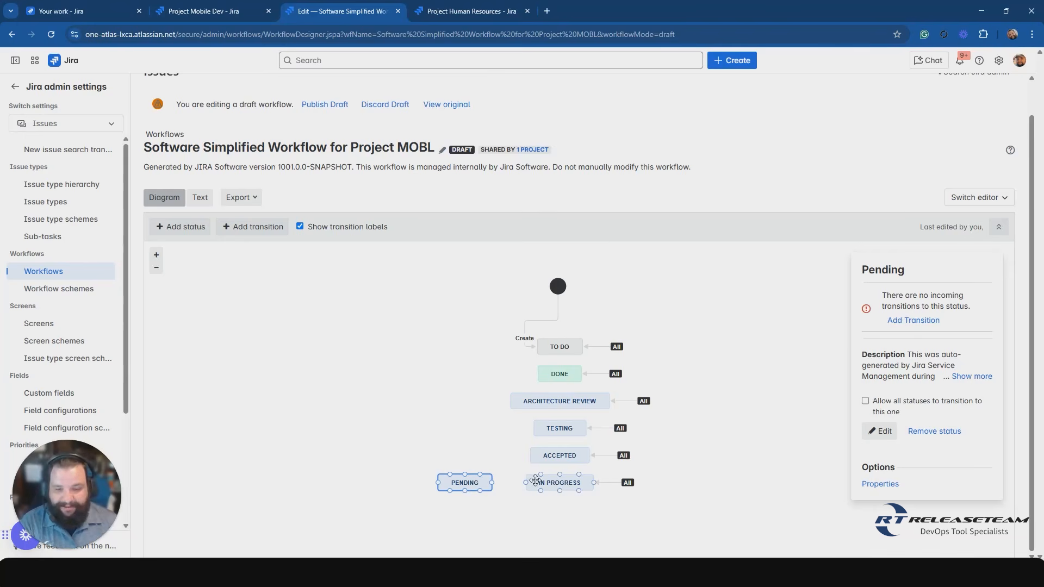
pyautogui.click(473, 478)
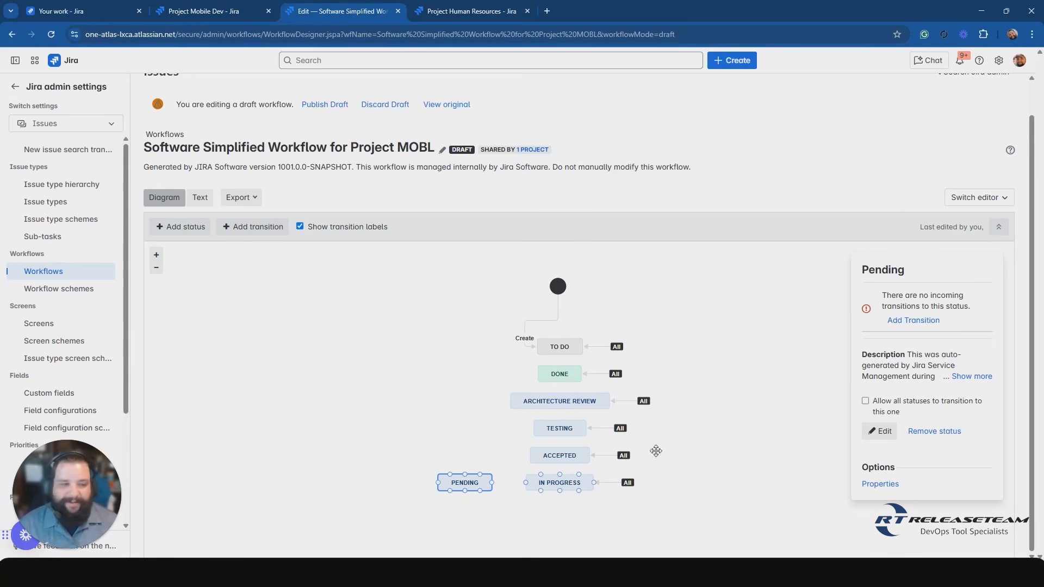
# Add a transition named Back to Progress from Pending to In Progress with no screen, and move Pending farther from In Progress.
pyautogui.click(917, 321)
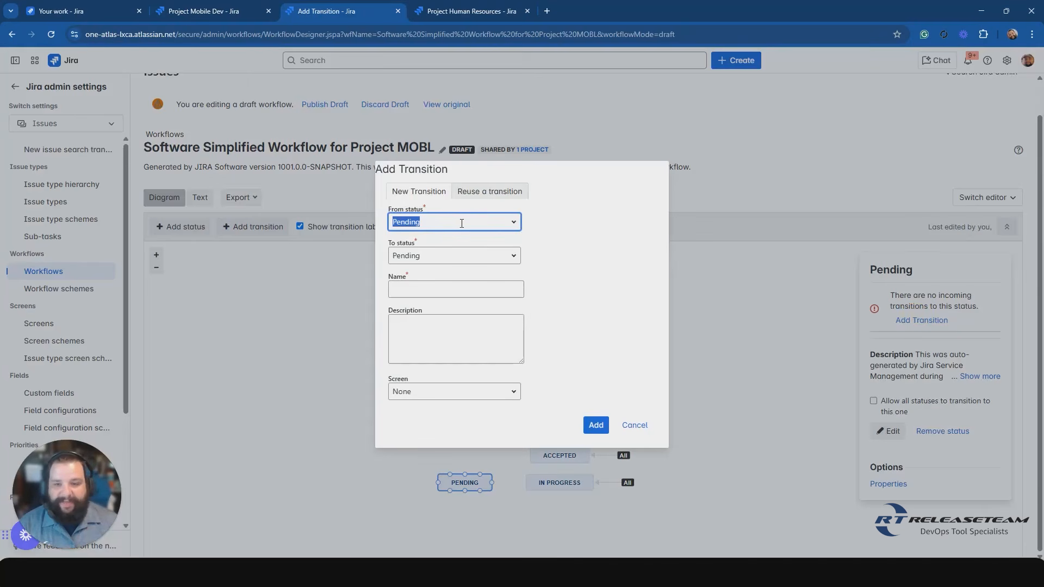
pyautogui.click(513, 222)
pyautogui.click(513, 222)
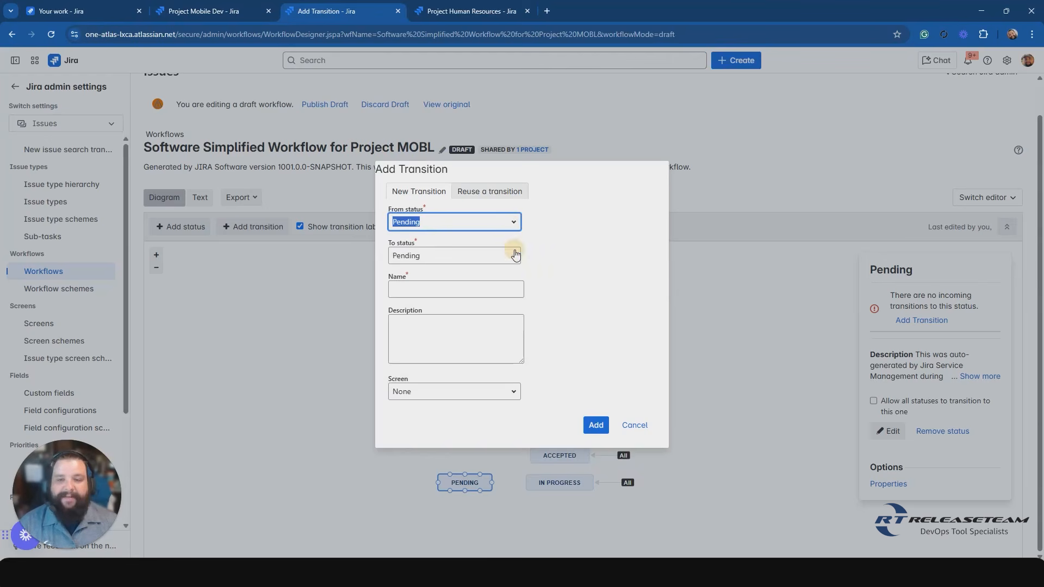
pyautogui.click(514, 255)
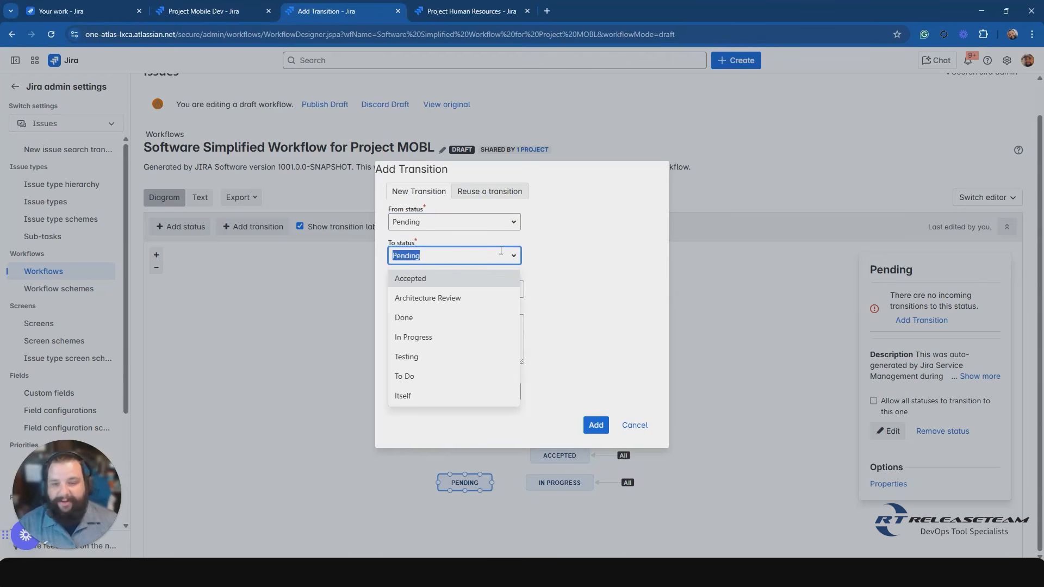
pyautogui.click(416, 339)
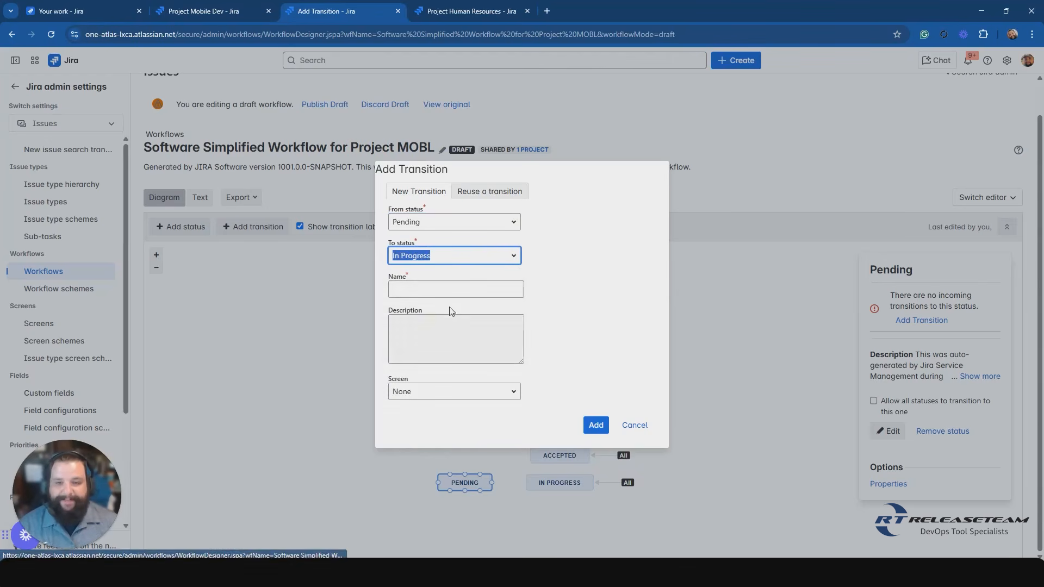
pyautogui.click(455, 288)
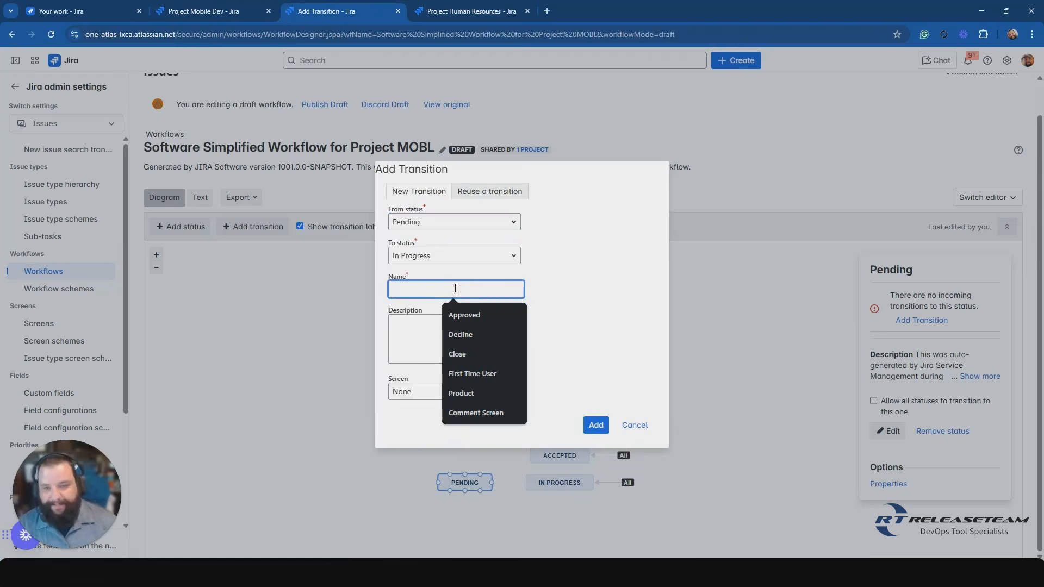
pyautogui.write('Back to Progress')
pyautogui.press('Tab')
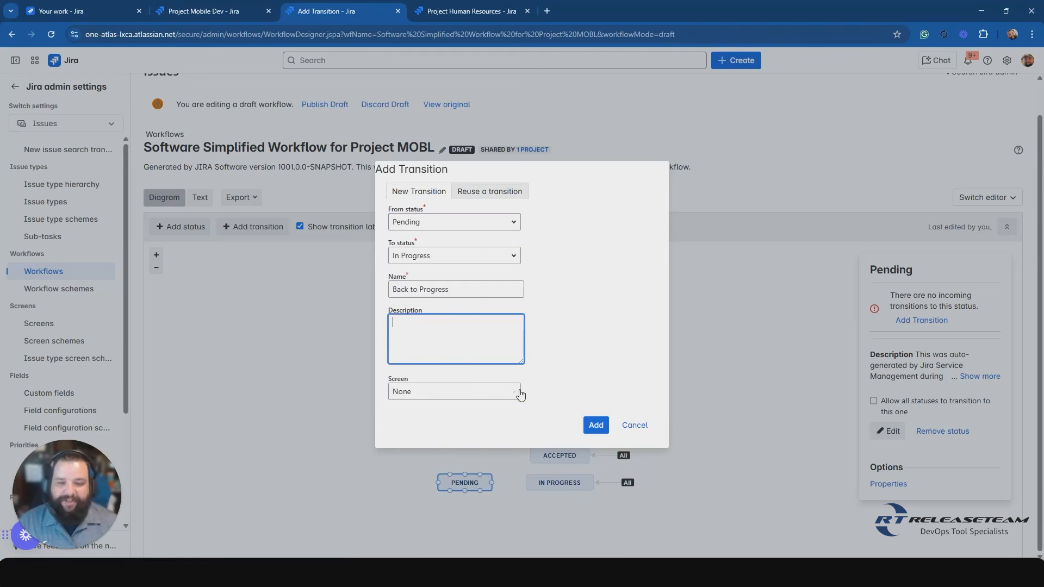
pyautogui.click(513, 394)
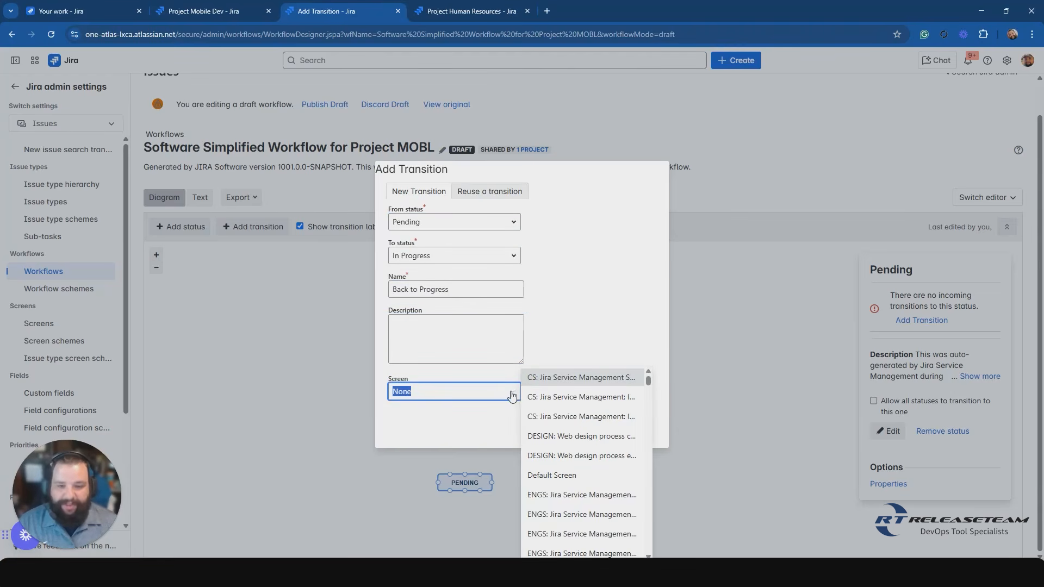
pyautogui.click(470, 426)
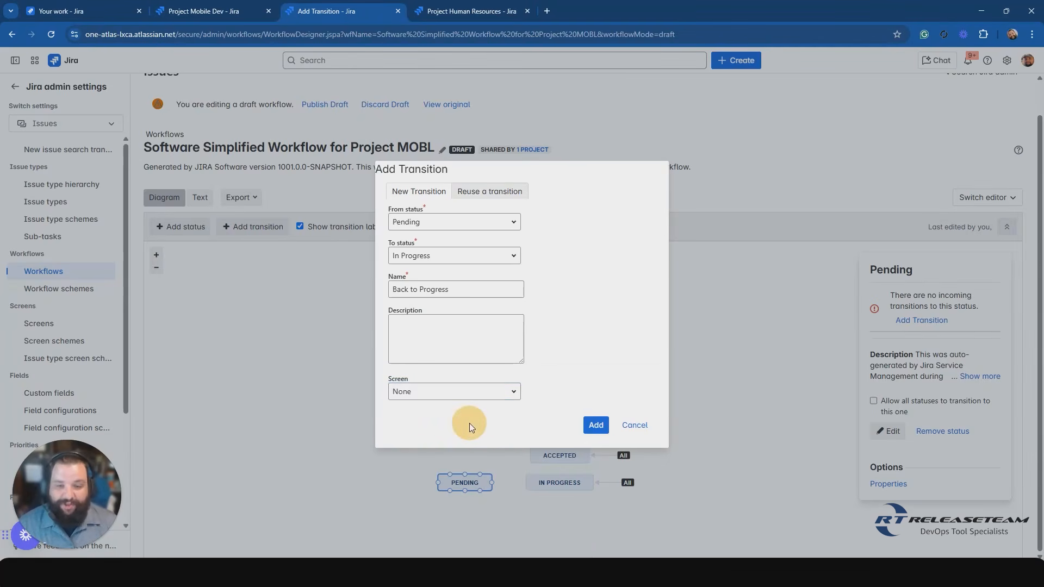
pyautogui.click(596, 425)
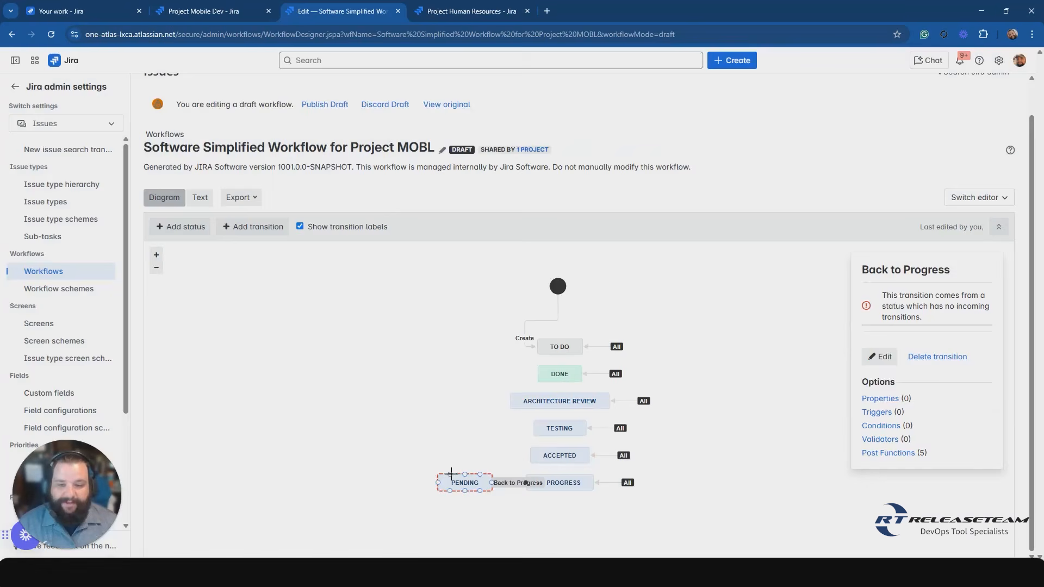
pyautogui.moveTo(461, 482); pyautogui.dragTo(429, 483)
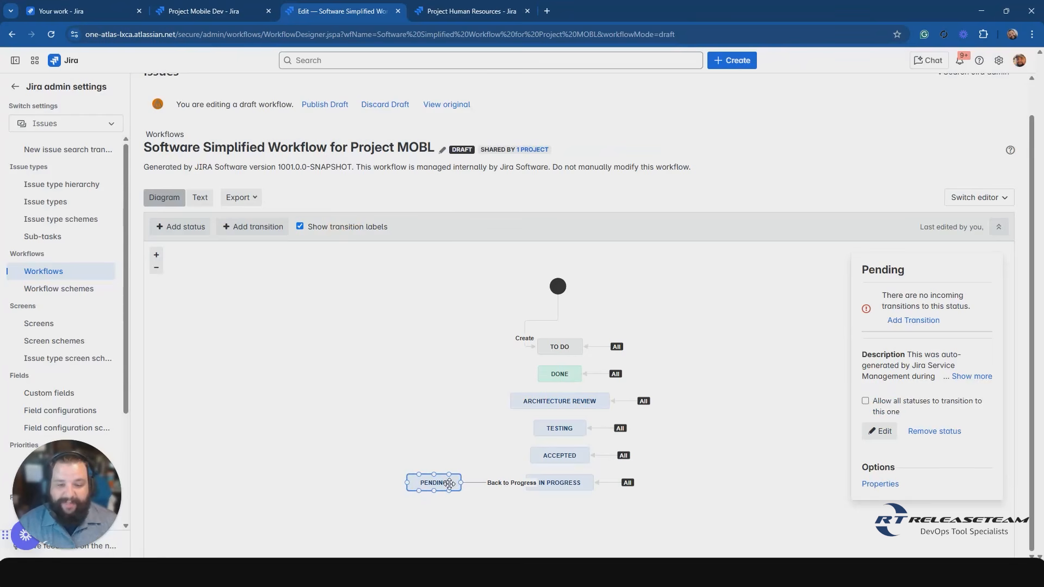
# Move Pending farther from In Progress and try to add a draft transition named Pending from In Progress to Pending with the Default Screen.
pyautogui.moveTo(451, 484); pyautogui.dragTo(424, 484)
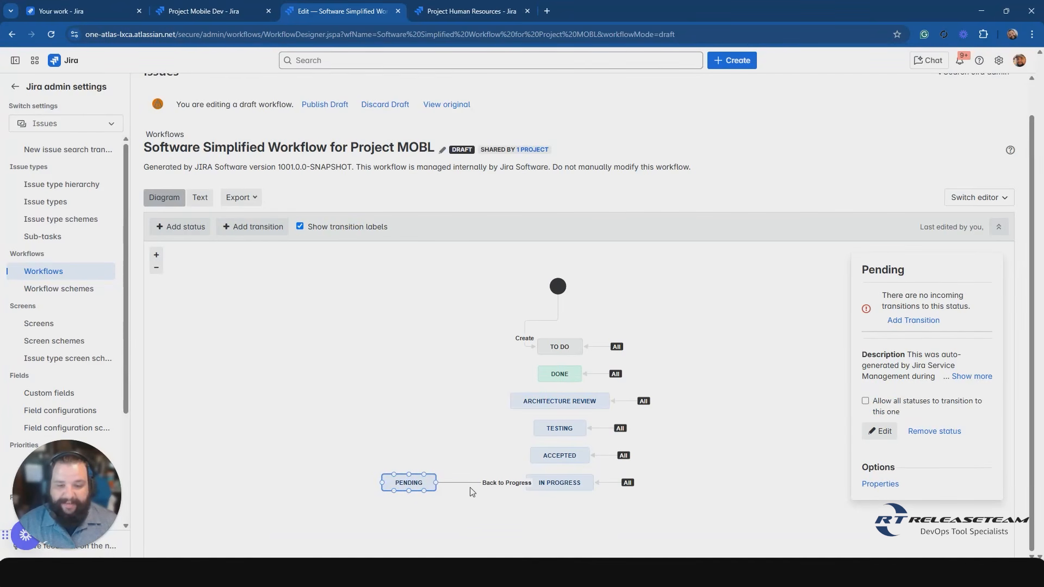
pyautogui.click(541, 491)
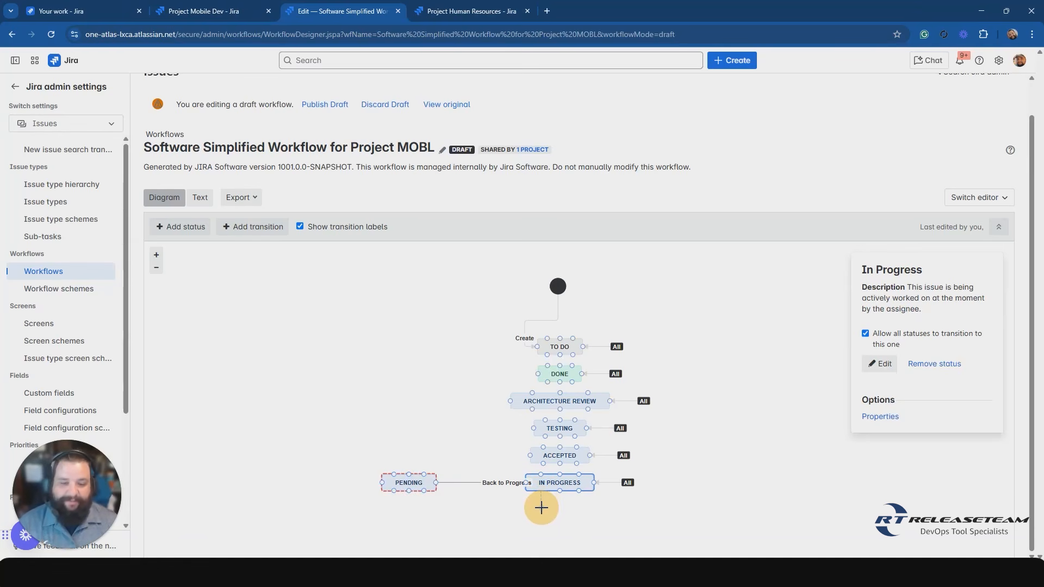
pyautogui.moveTo(541, 507); pyautogui.dragTo(422, 492)
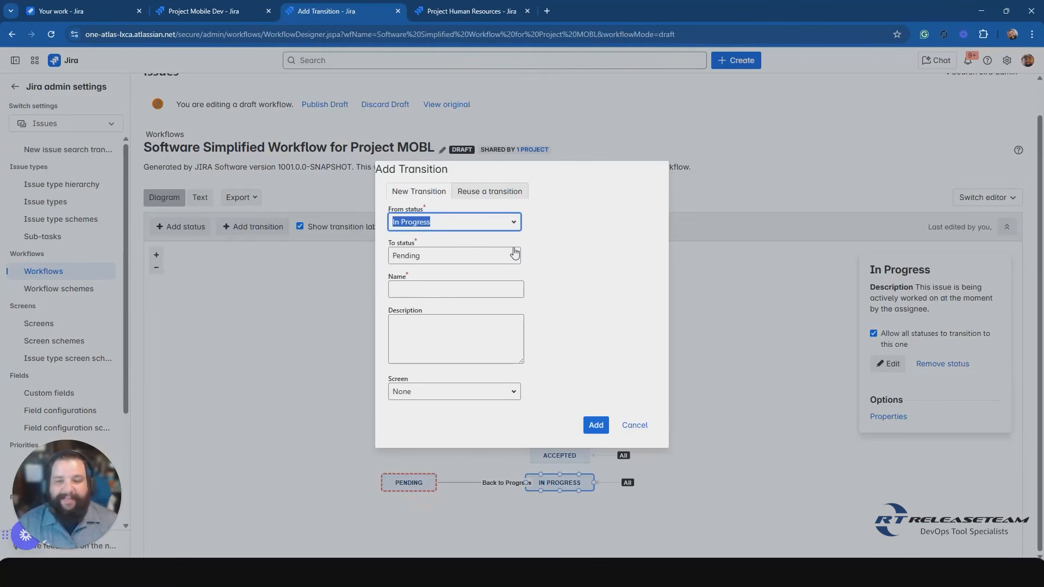
pyautogui.click(417, 289)
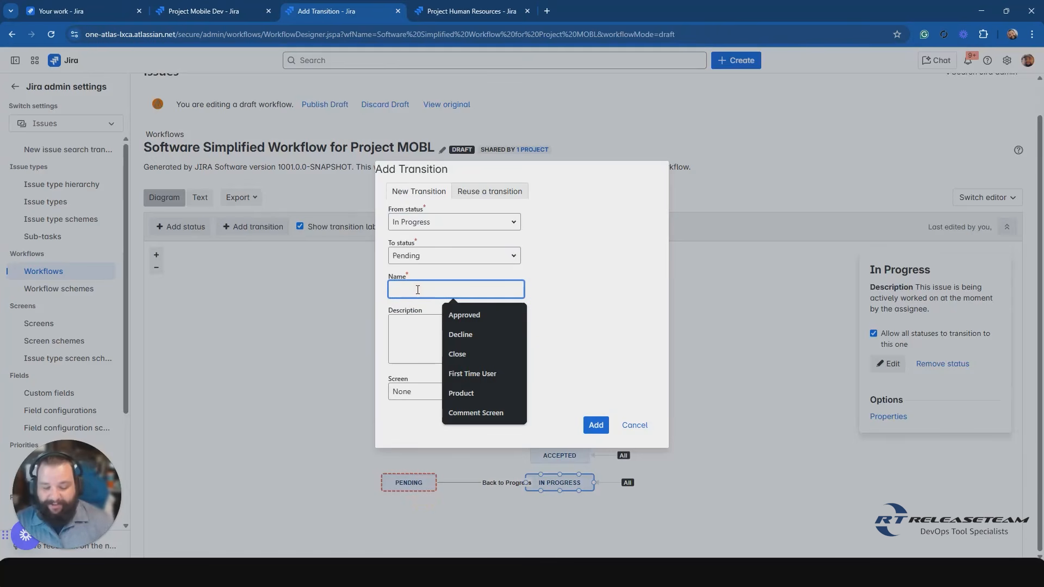
pyautogui.write('P')
pyautogui.press('capslock')
pyautogui.write('ending')
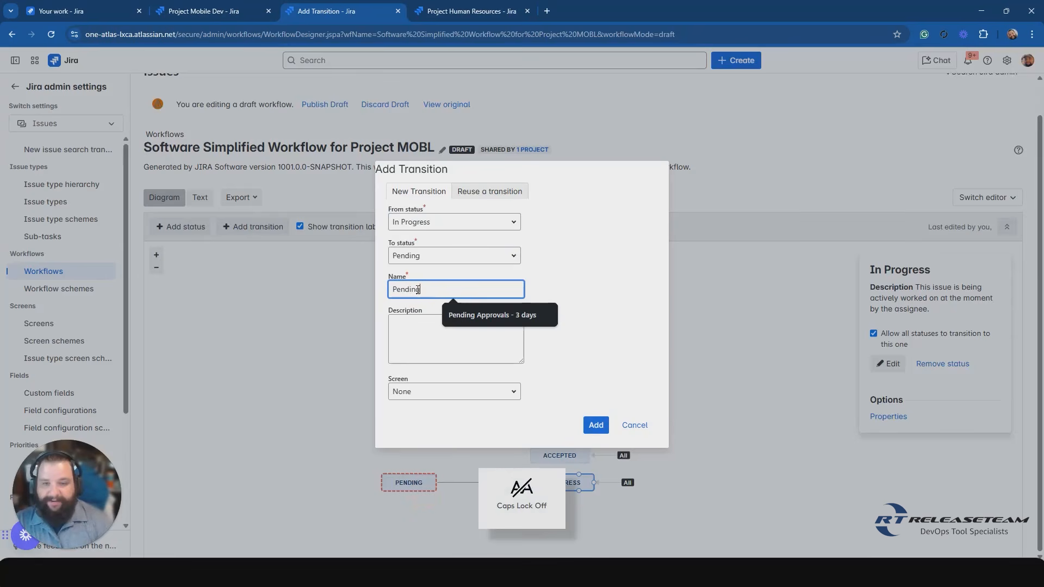
pyautogui.click(402, 327)
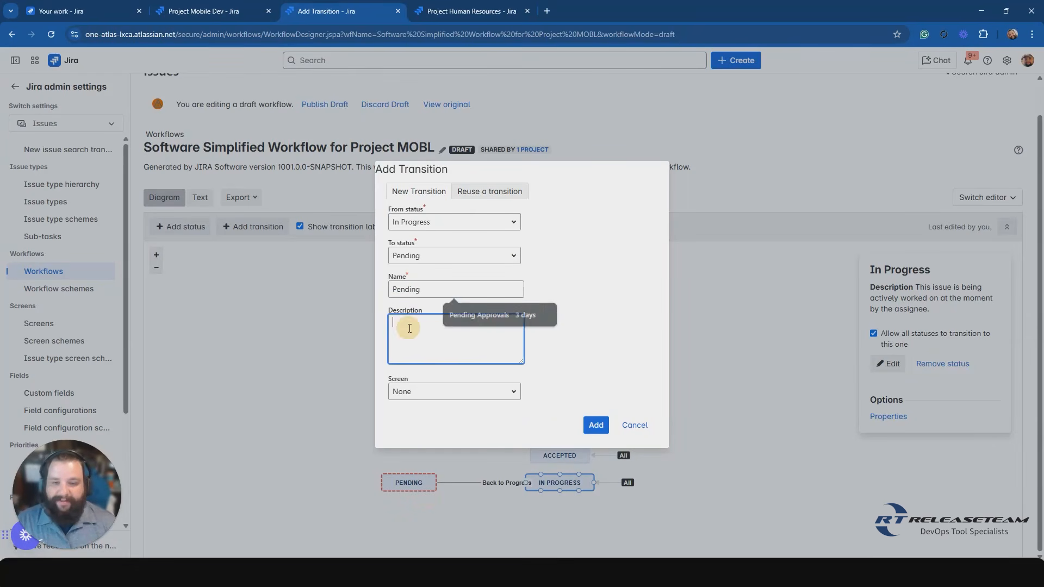
pyautogui.click(513, 391)
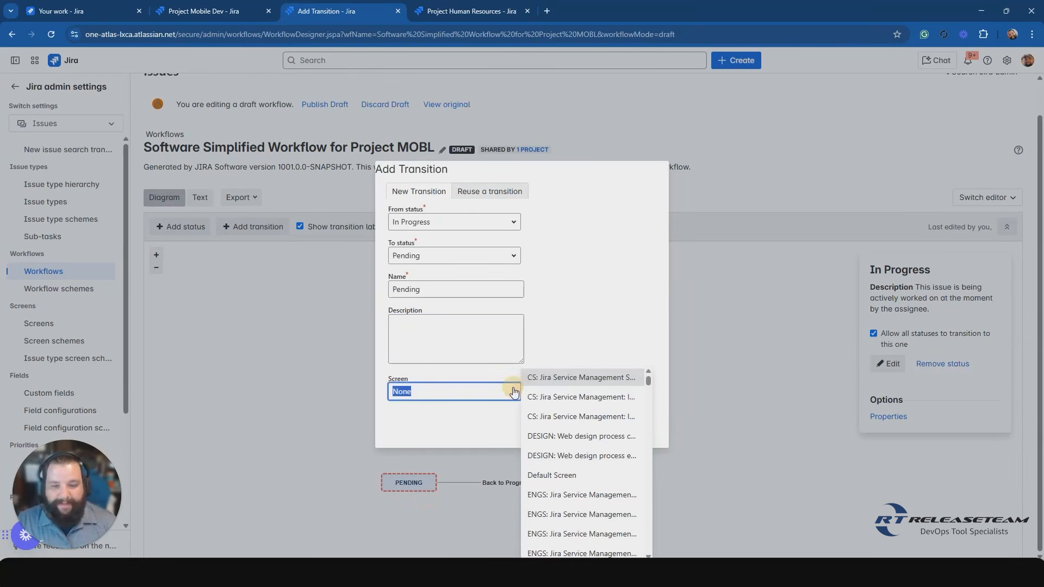
pyautogui.click(553, 476)
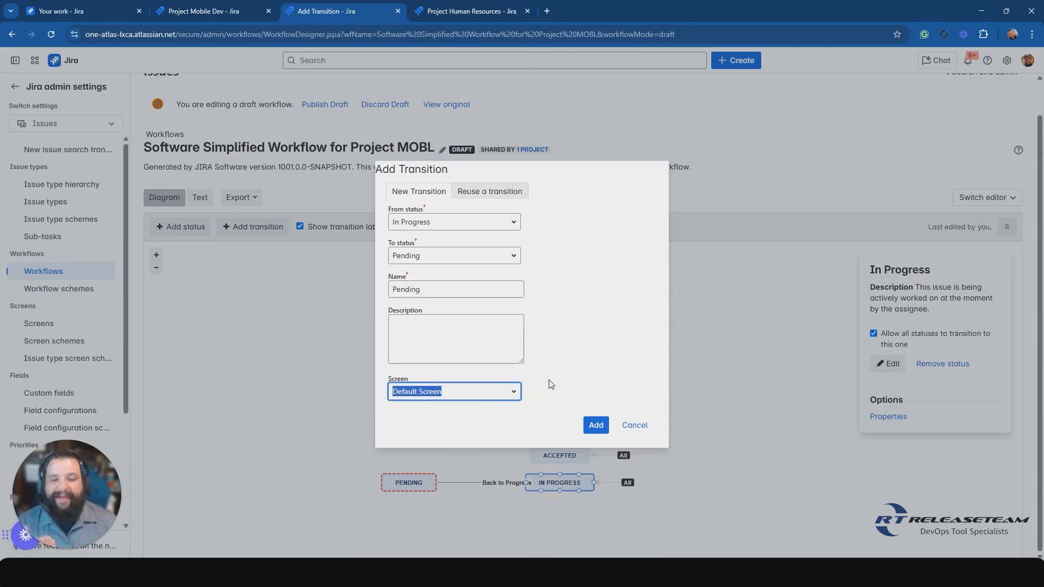
pyautogui.click(596, 425)
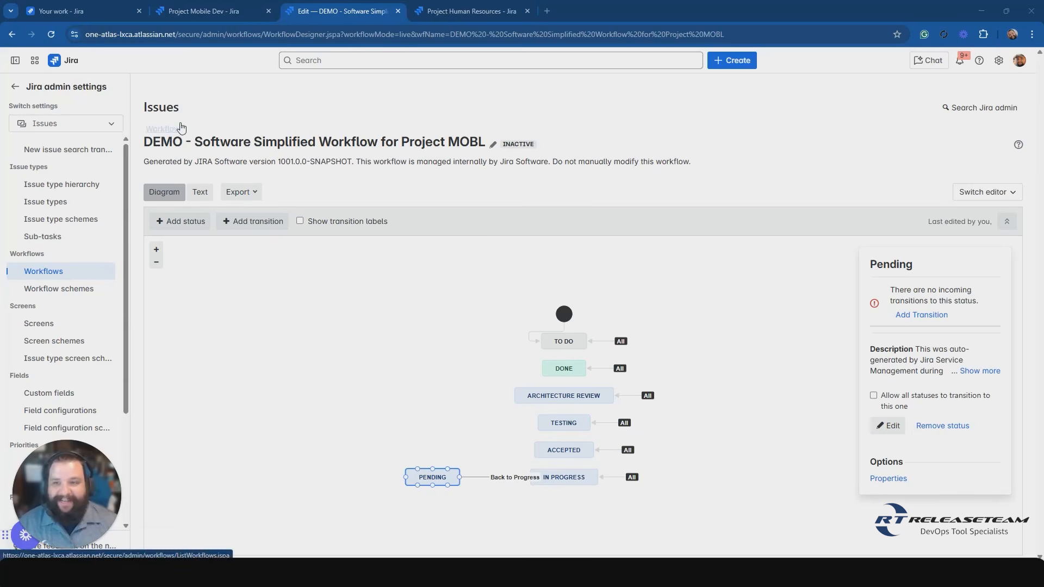
# In the DEMO workflow copy, add a transition named Pending from In Progress to Pending using the Default Screen.
pyautogui.click(198, 125)
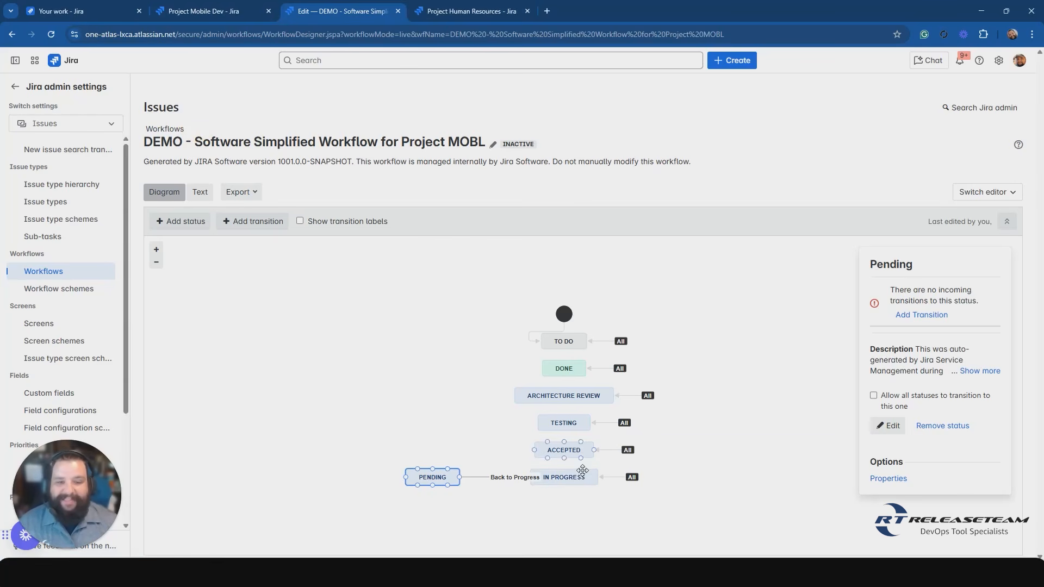
pyautogui.click(541, 495)
pyautogui.moveTo(541, 495); pyautogui.dragTo(448, 487)
pyautogui.click(419, 285)
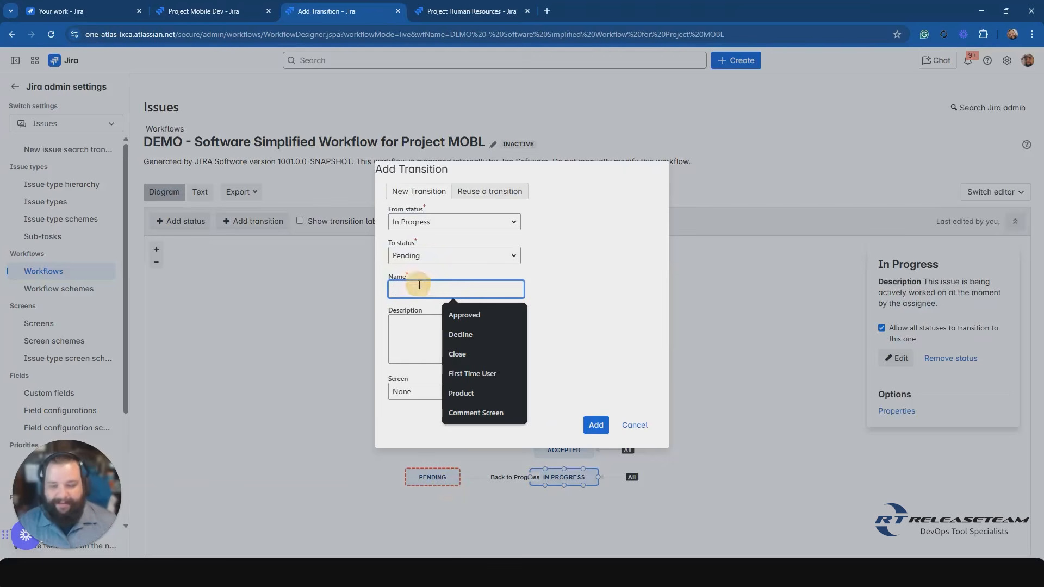
pyautogui.write('Pend')
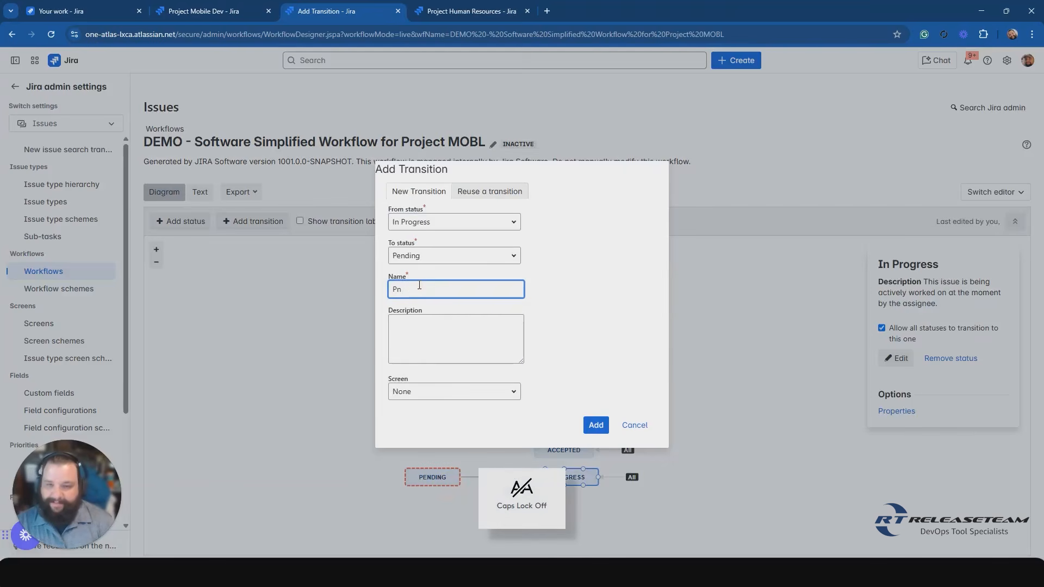
pyautogui.write('ing')
pyautogui.click(424, 331)
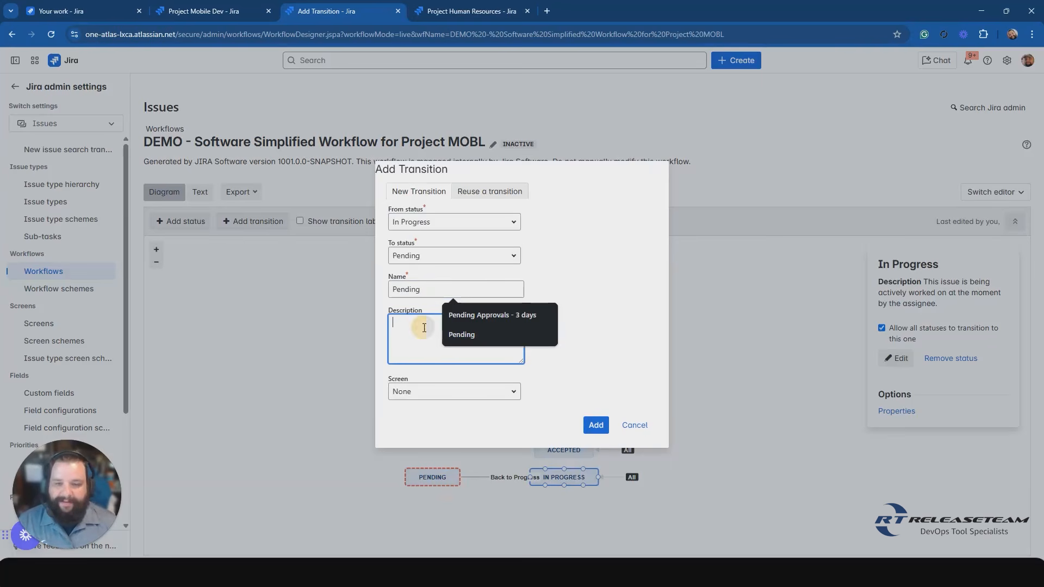
pyautogui.click(511, 392)
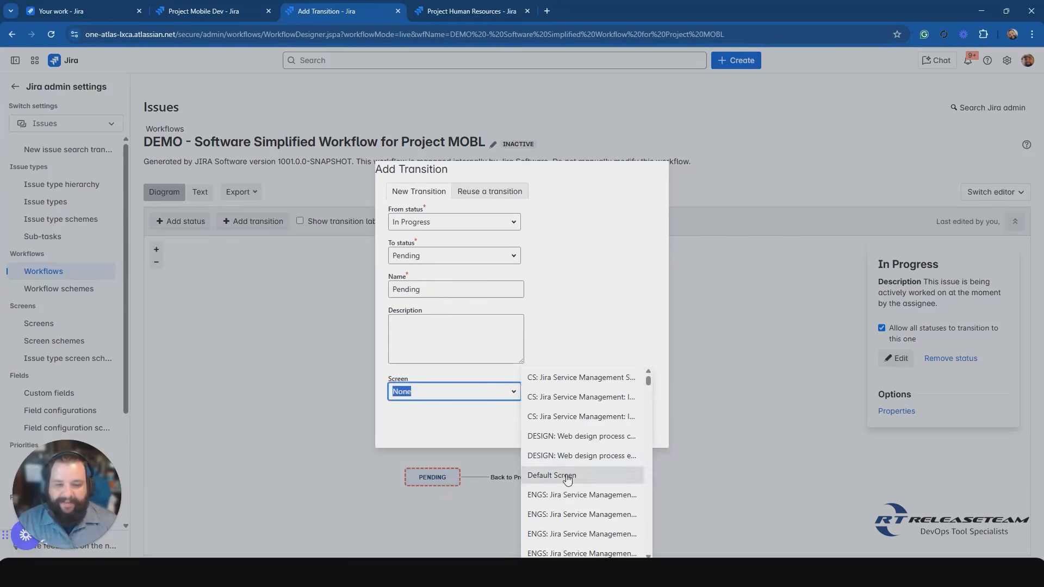
pyautogui.click(562, 472)
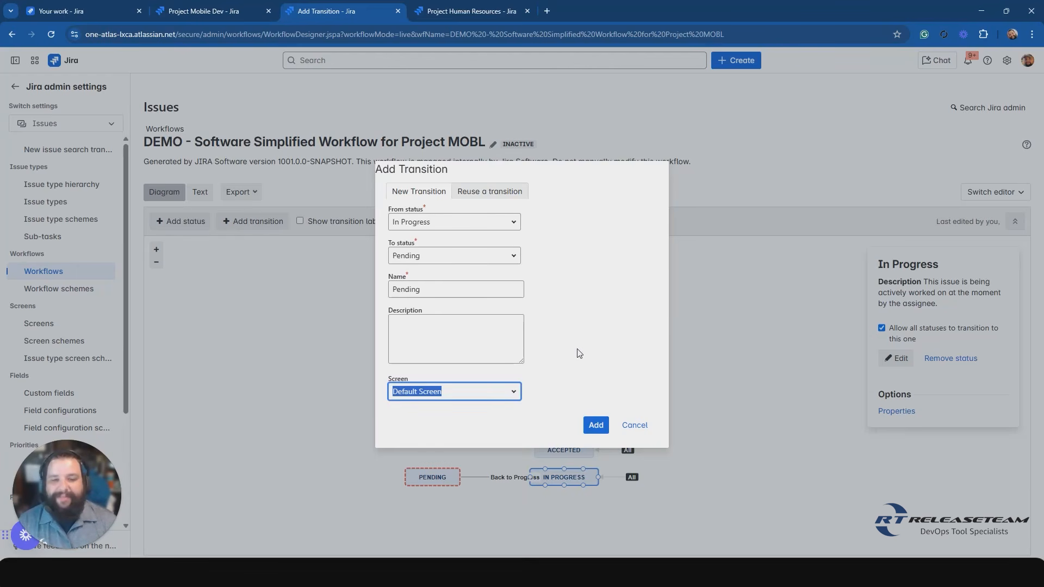
pyautogui.click(596, 426)
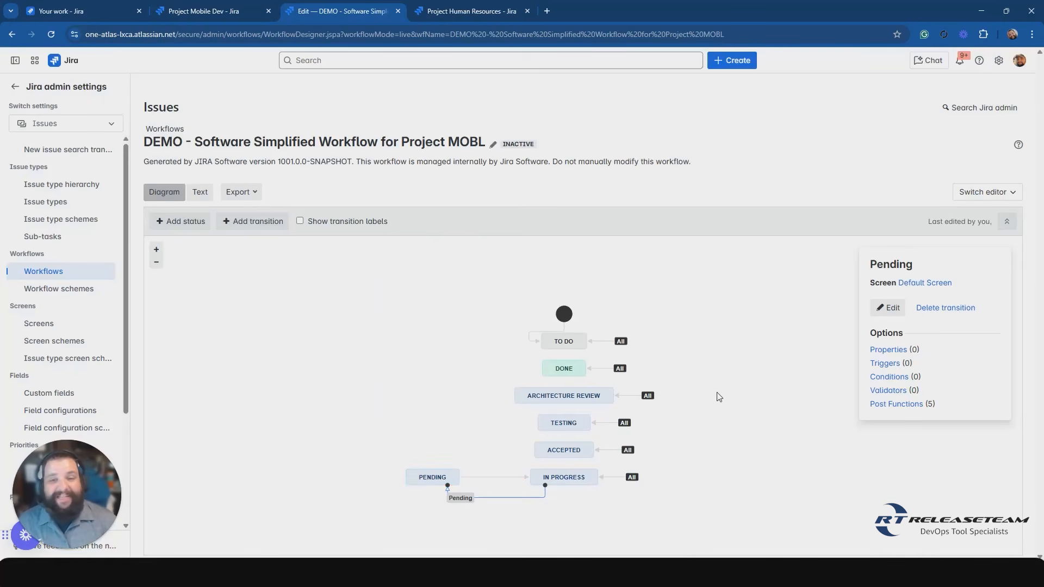
# Show the transition labels in the DEMO workflow diagram and move the Pending status farther away from In Progress.
pyautogui.click(538, 145)
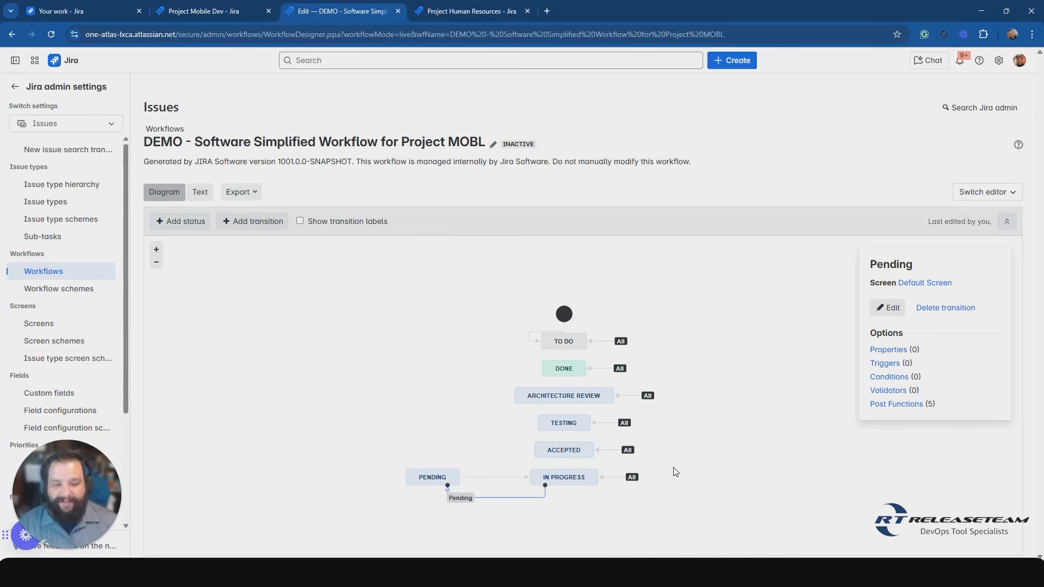
pyautogui.click(575, 524)
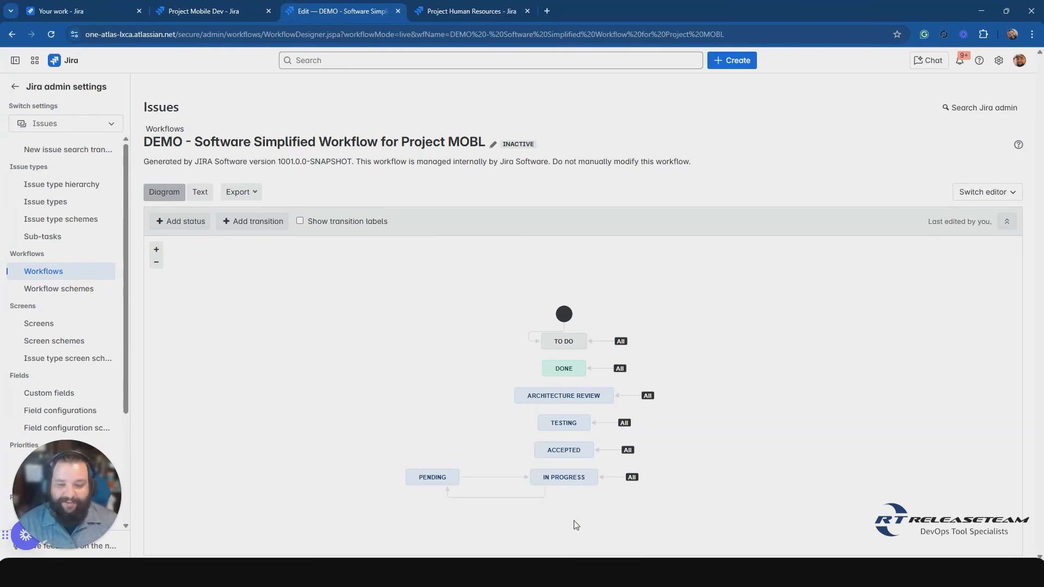
pyautogui.click(432, 477)
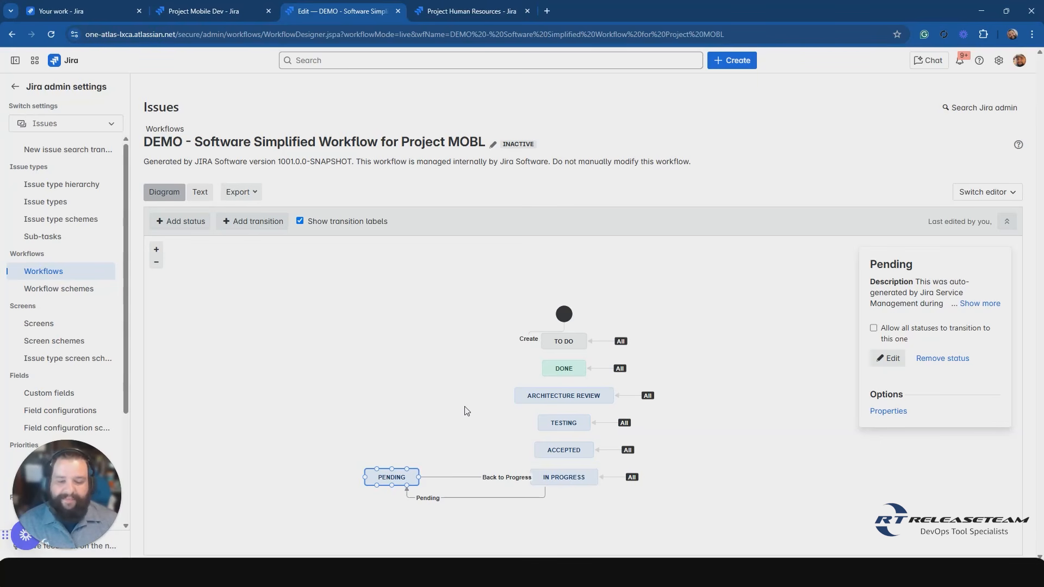
# Select the Pending transition and examine its screen, properties, triggers, conditions, validators and post functions options.
pyautogui.click(493, 498)
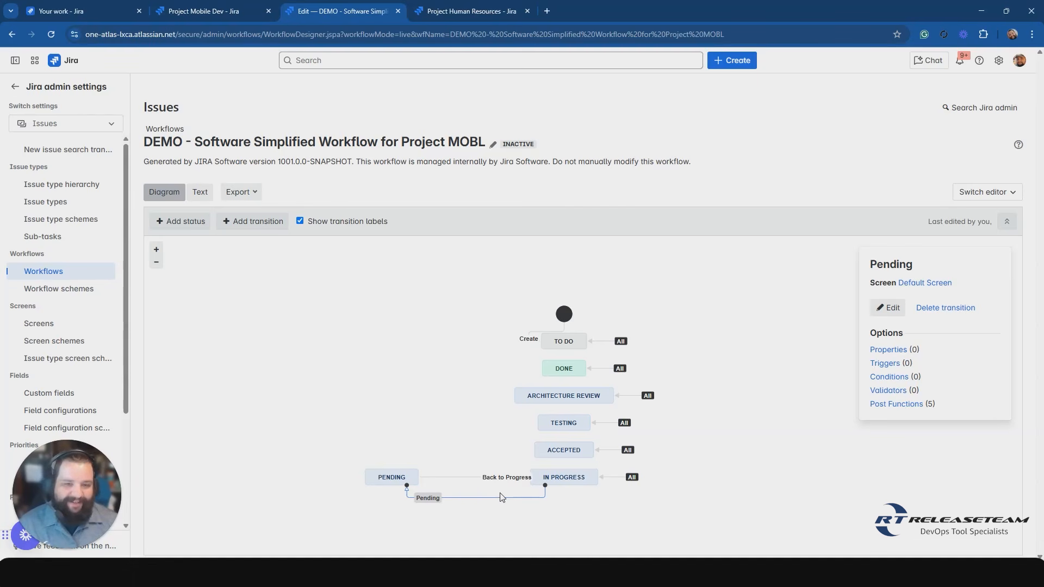
pyautogui.click(922, 265)
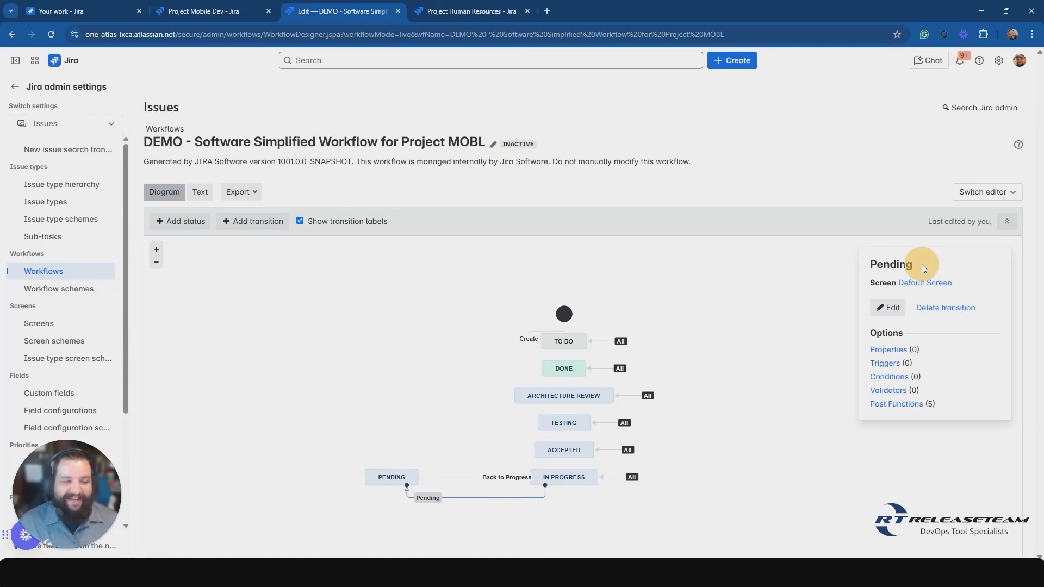
pyautogui.click(886, 281)
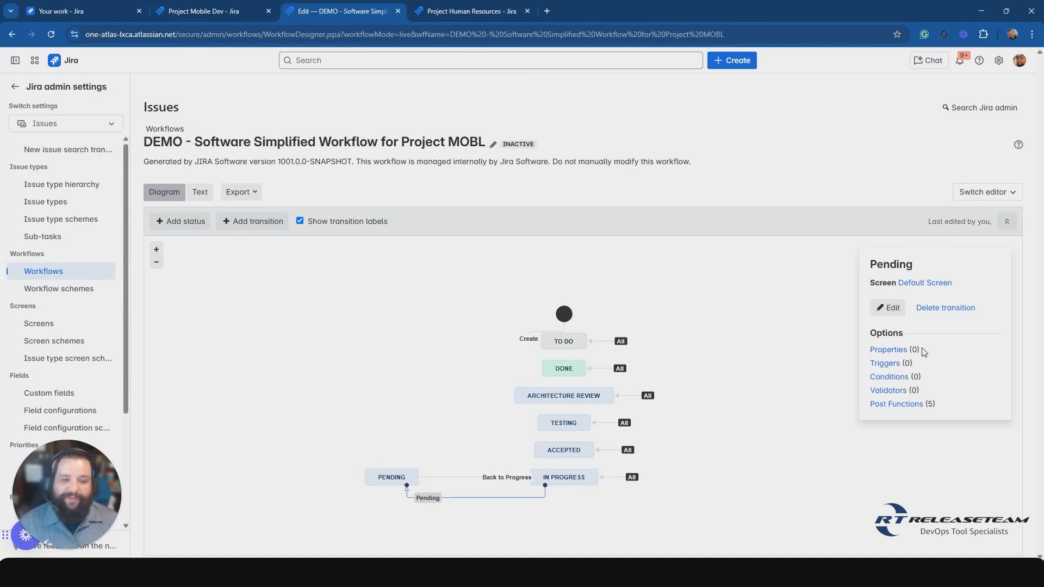
pyautogui.click(914, 363)
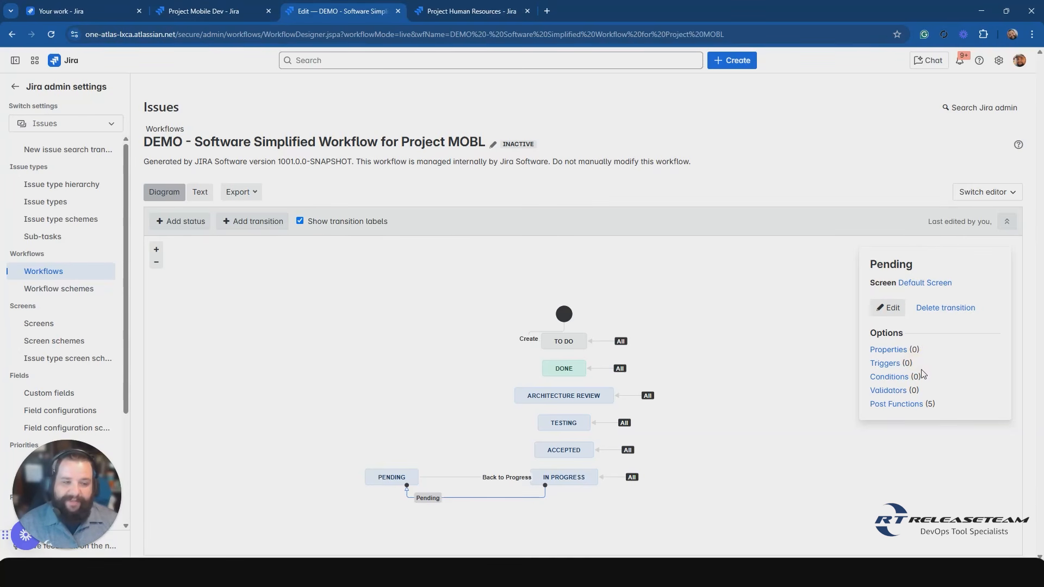
pyautogui.click(922, 390)
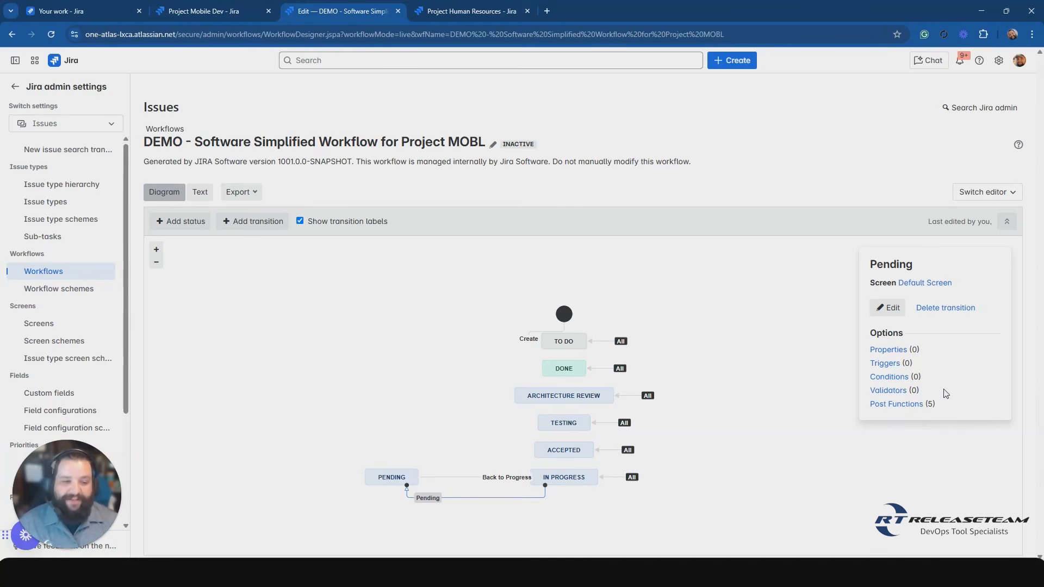
# Open the Pending transition's triggers page, examine the trigger types that can be added and cancel without adding one.
pyautogui.click(887, 363)
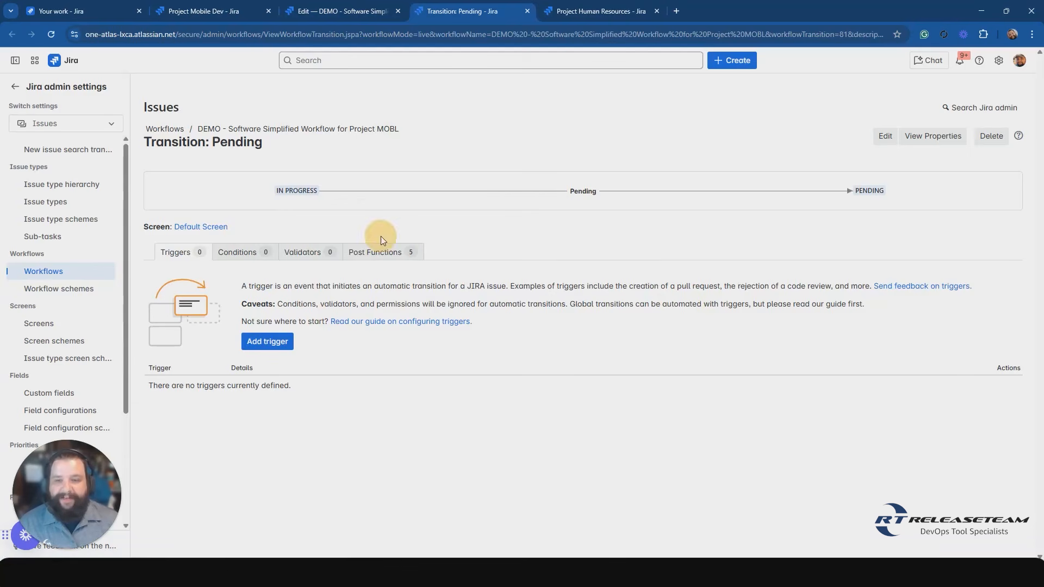
pyautogui.click(348, 10)
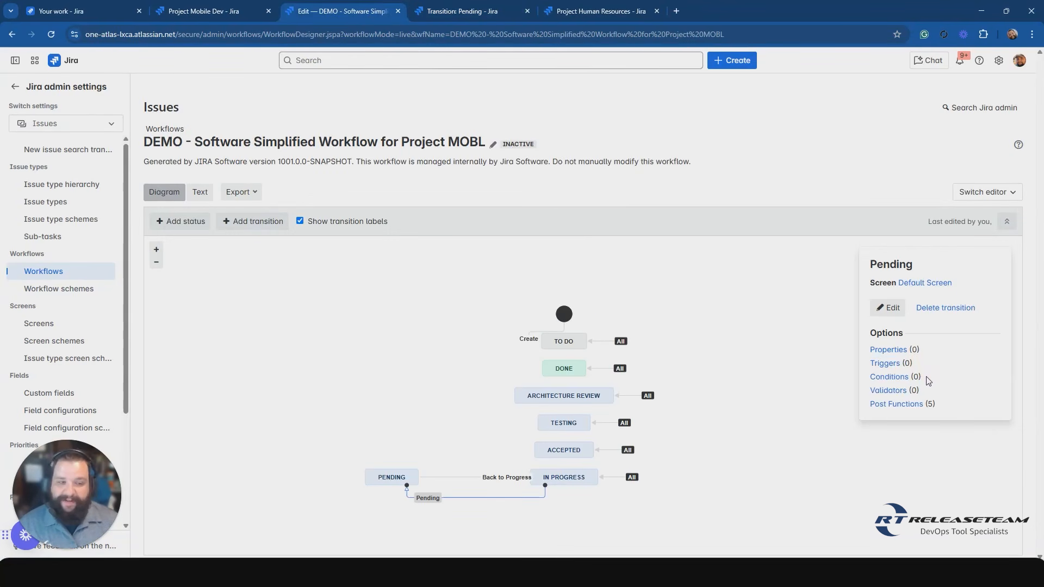
pyautogui.click(435, 11)
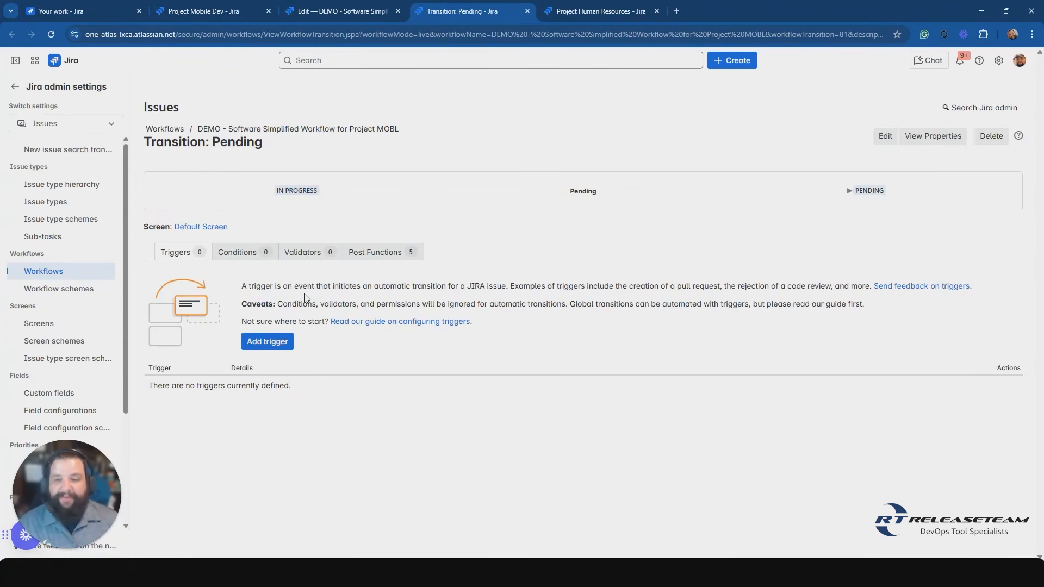
pyautogui.click(269, 341)
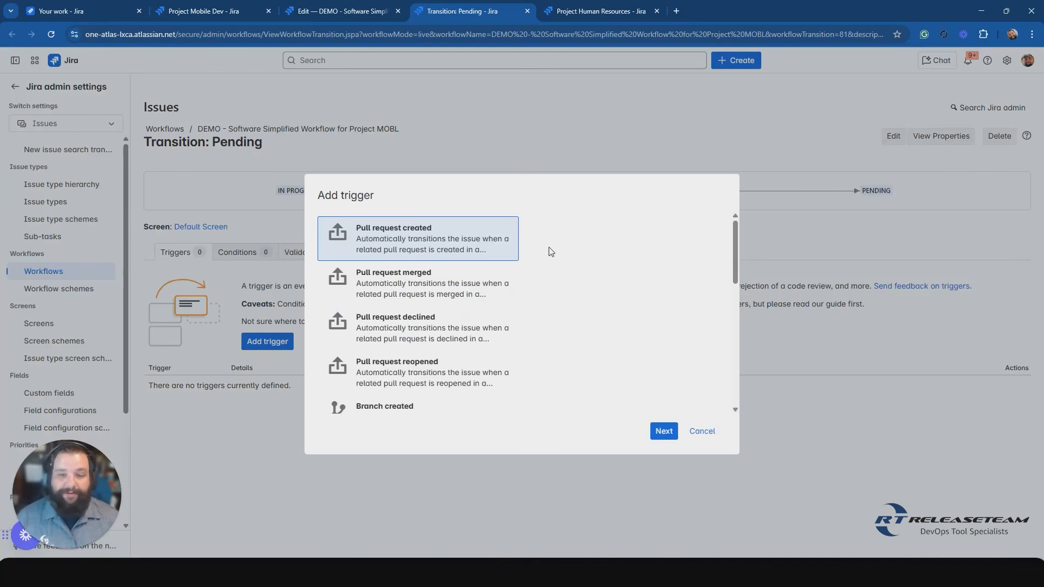
pyautogui.scroll(-2, 527, 347)
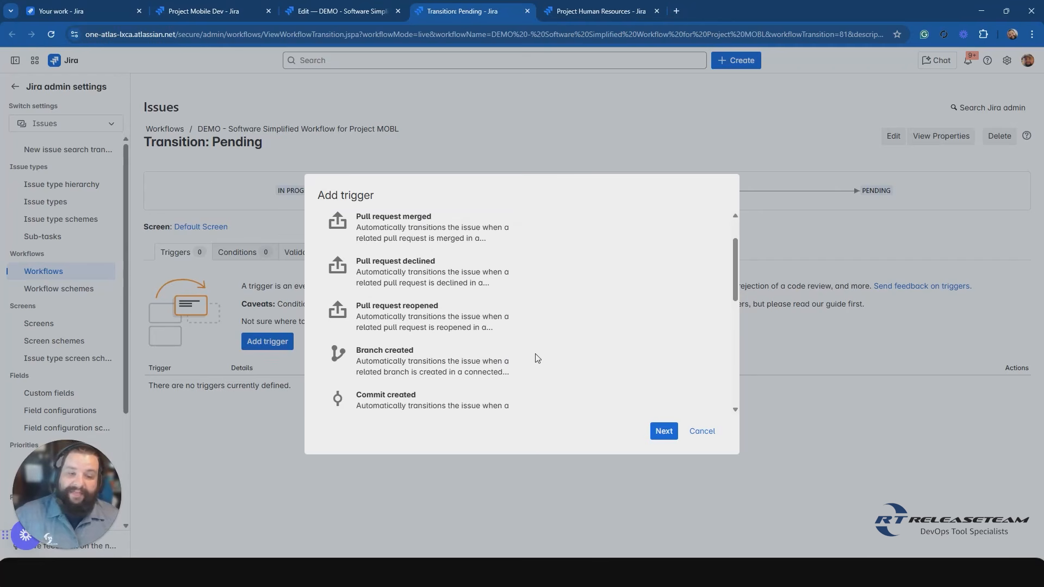
pyautogui.click(701, 430)
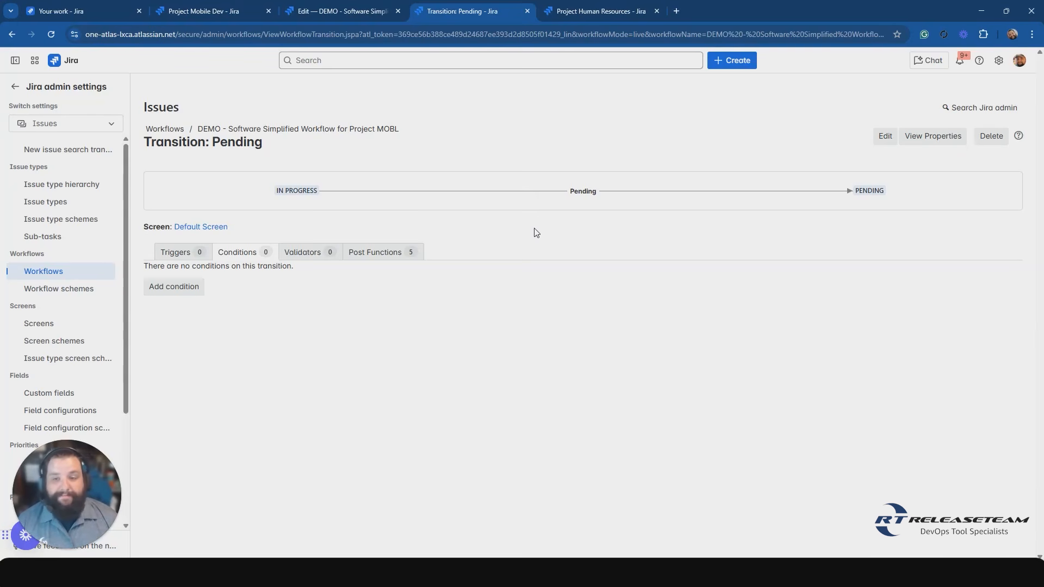
# Examine the condition types that can be added to the Pending transition and cancel without adding one.
pyautogui.click(185, 295)
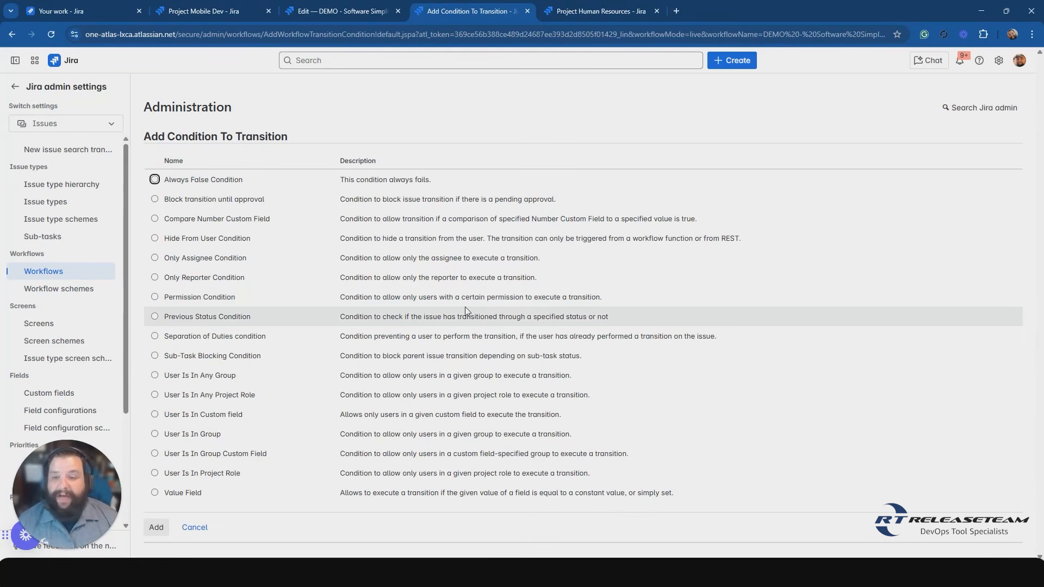
pyautogui.click(268, 176)
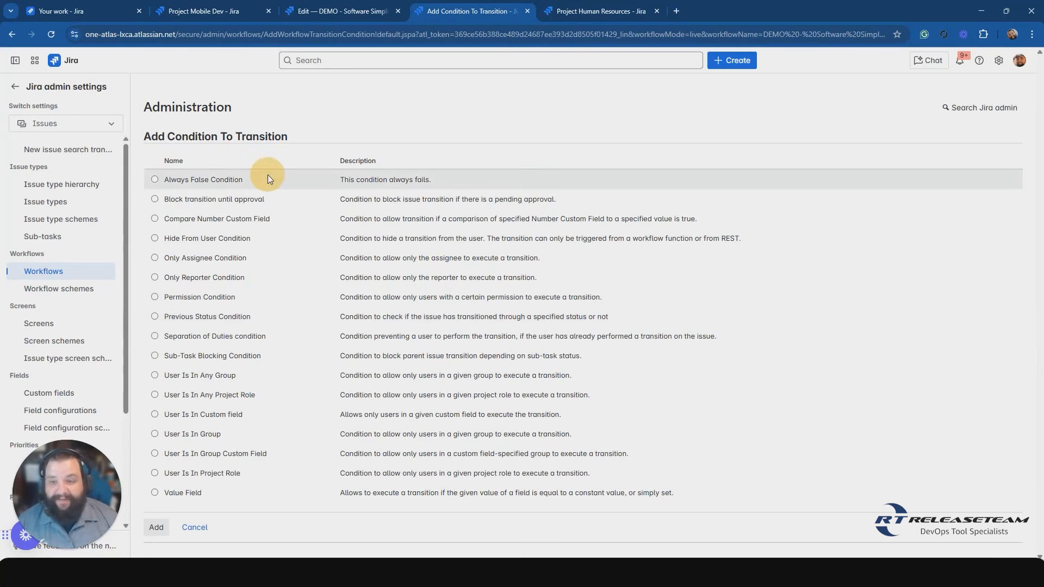
pyautogui.moveTo(267, 174); pyautogui.dragTo(286, 155)
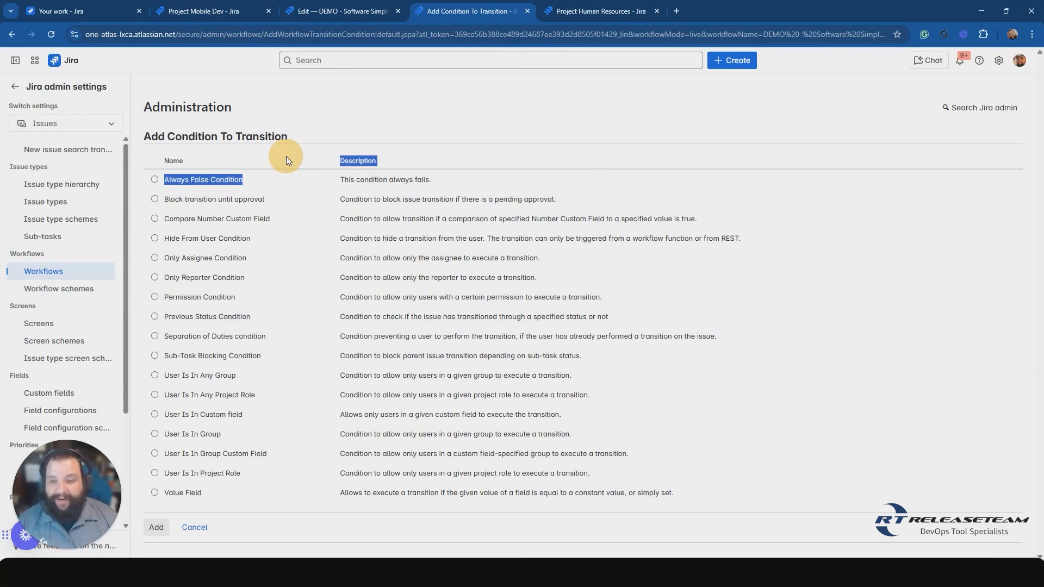
pyautogui.click(286, 155)
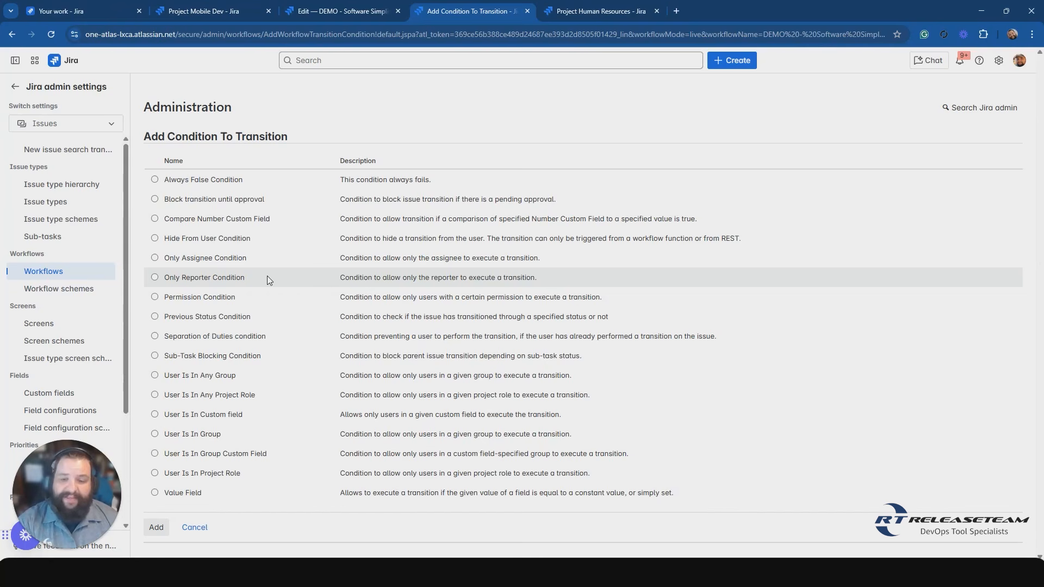
pyautogui.click(202, 526)
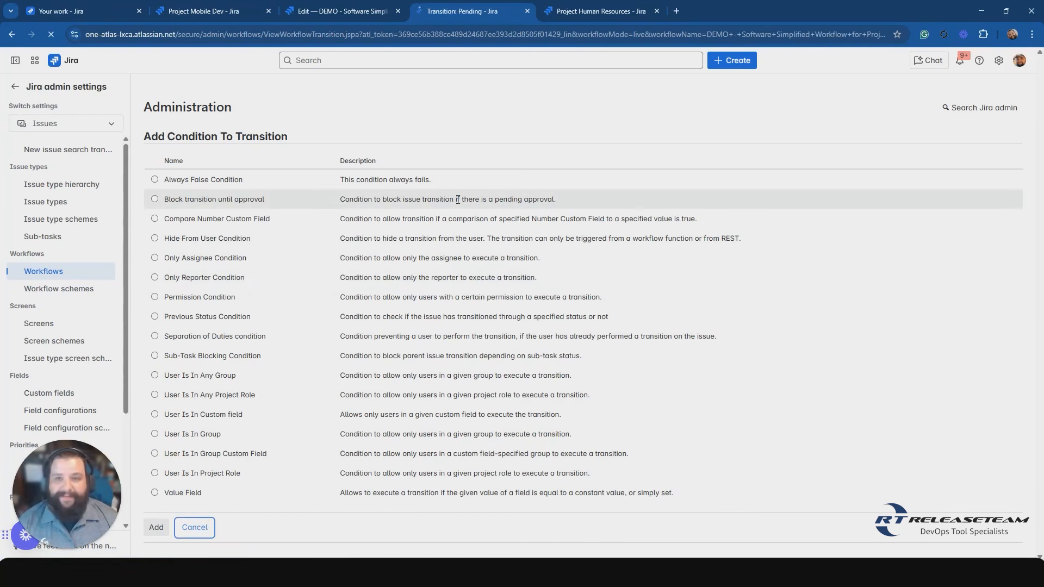
# Start adding a Field Required Validator to the Pending transition.
pyautogui.click(308, 257)
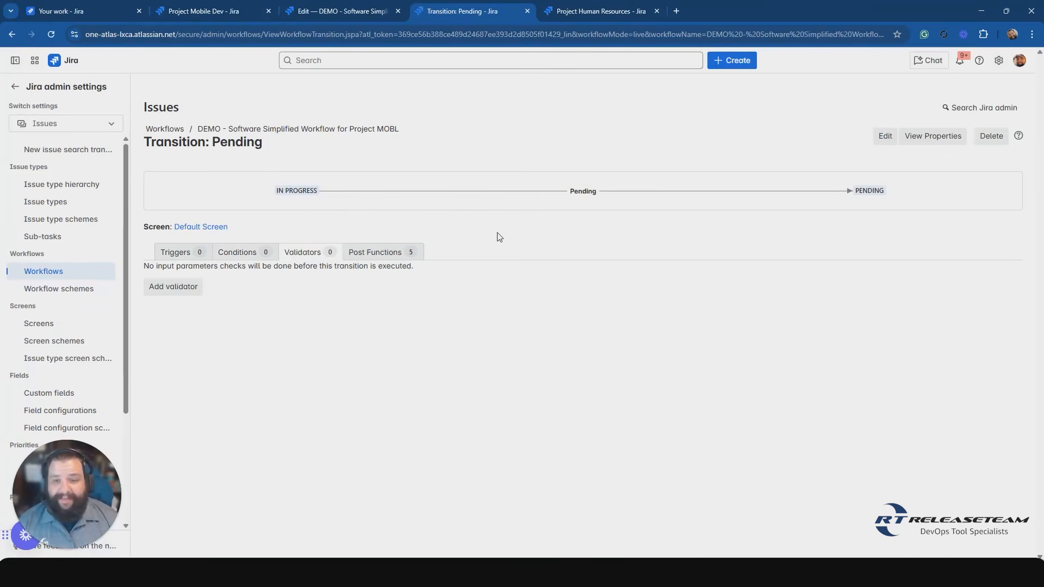
pyautogui.click(245, 238)
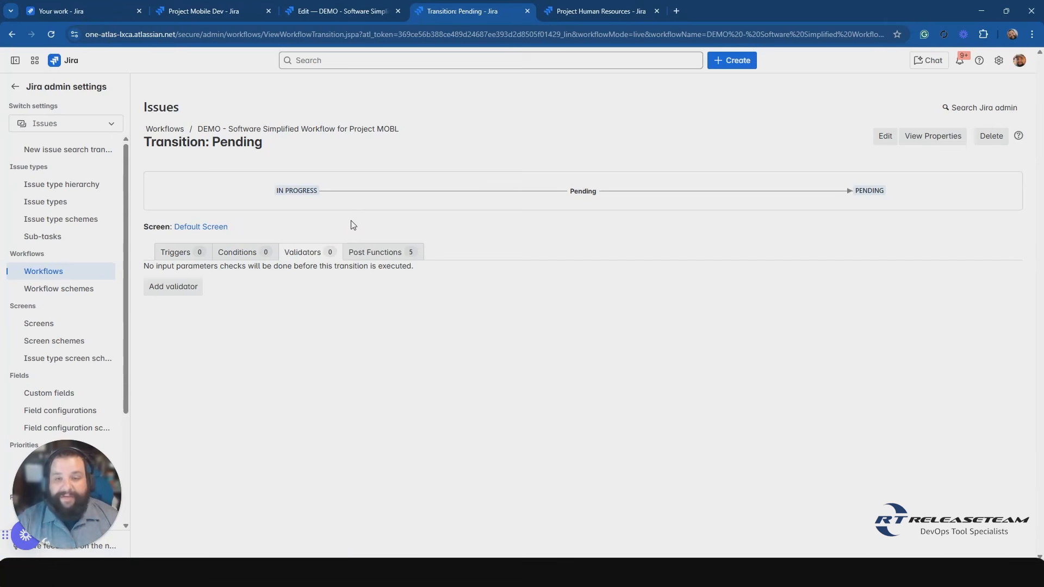
pyautogui.click(175, 290)
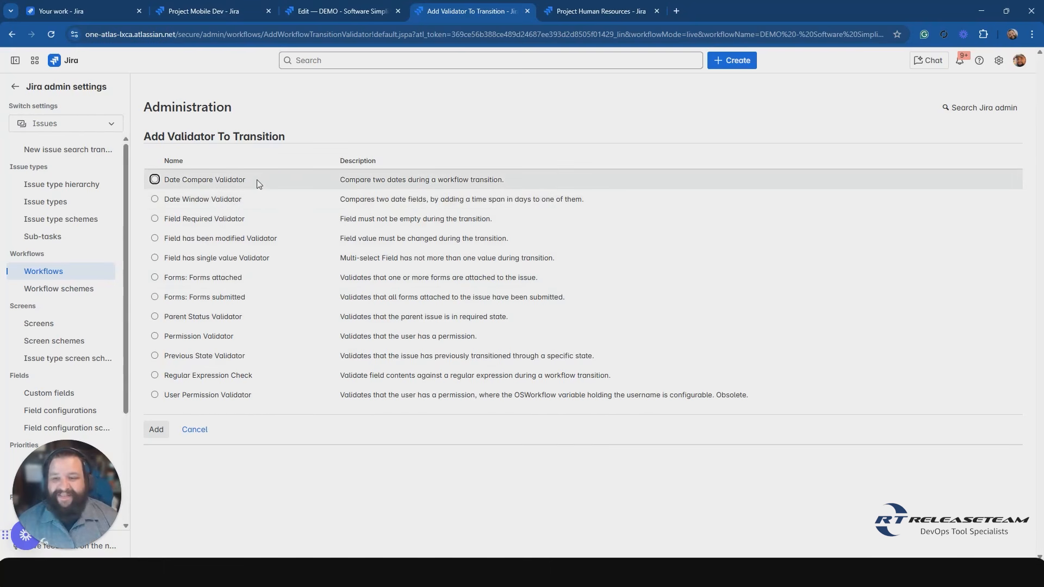
pyautogui.moveTo(257, 180); pyautogui.dragTo(260, 217)
pyautogui.click(259, 221)
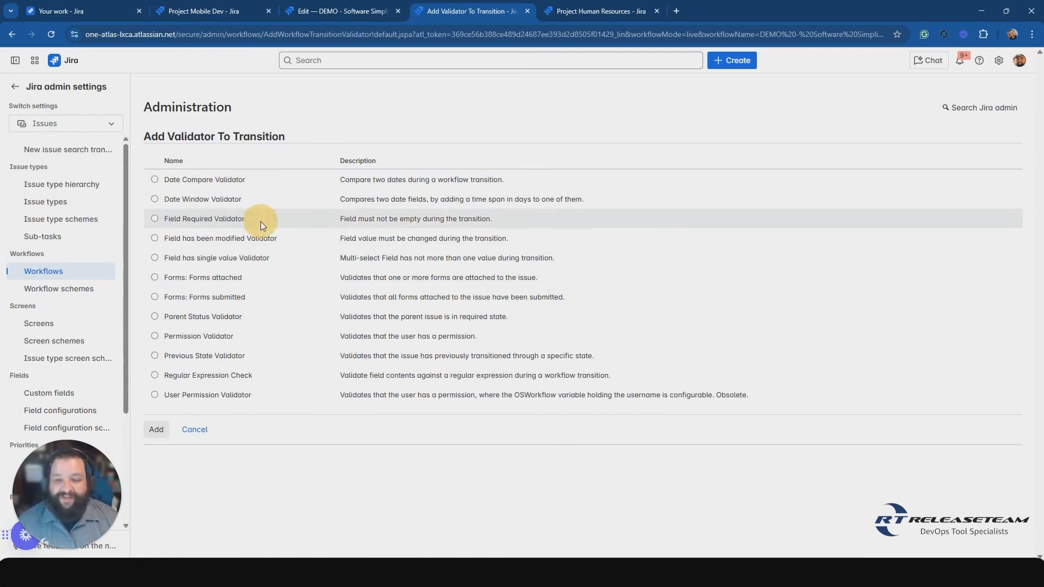
pyautogui.click(213, 219)
pyautogui.click(157, 432)
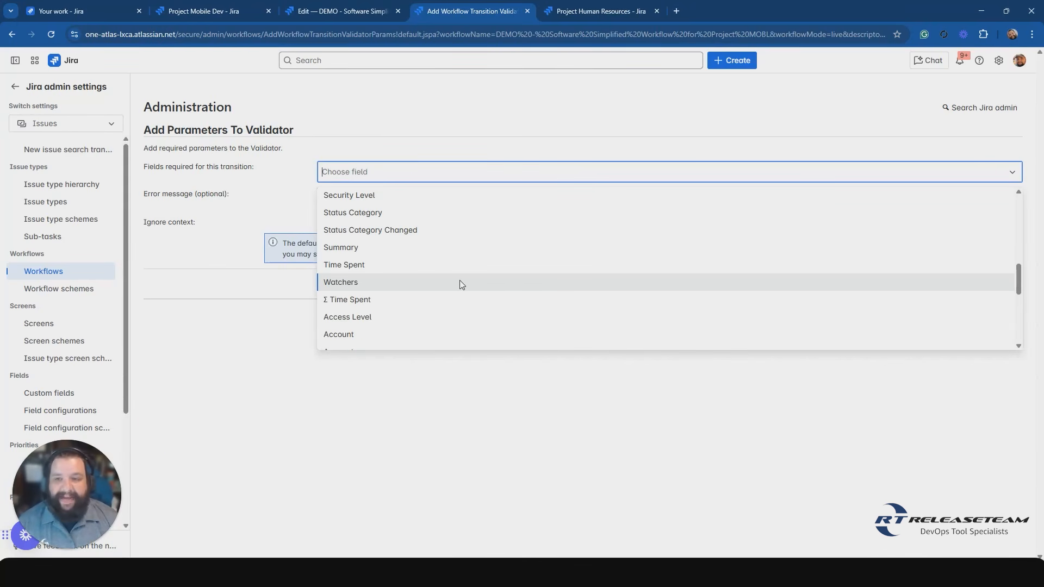
# Require the Due date field with the error message "Please enter a due date" and add the validator.
pyautogui.scroll(-3, 460, 282)
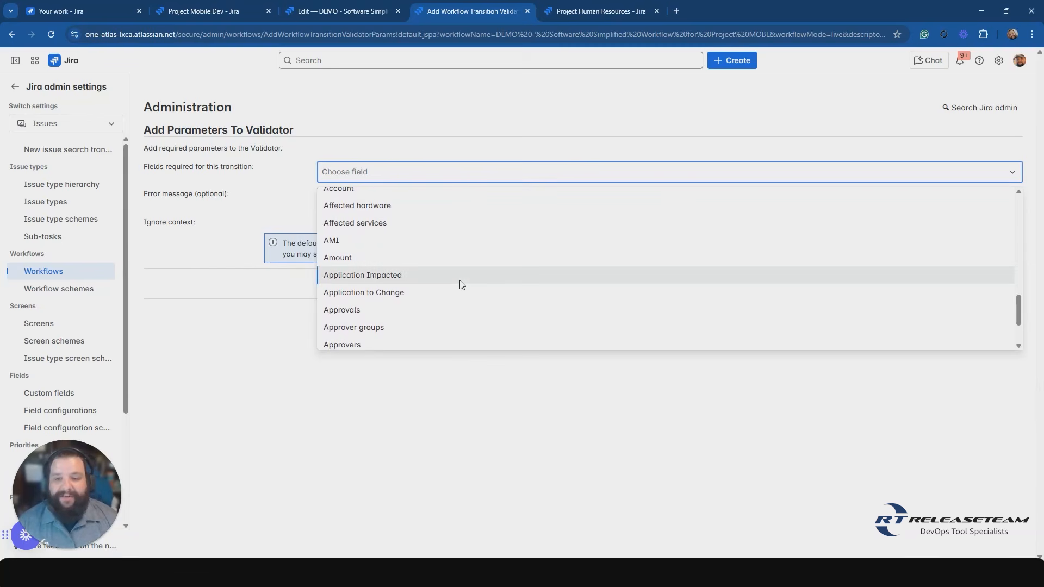
pyautogui.scroll(-10, 460, 283)
pyautogui.scroll(15, 459, 283)
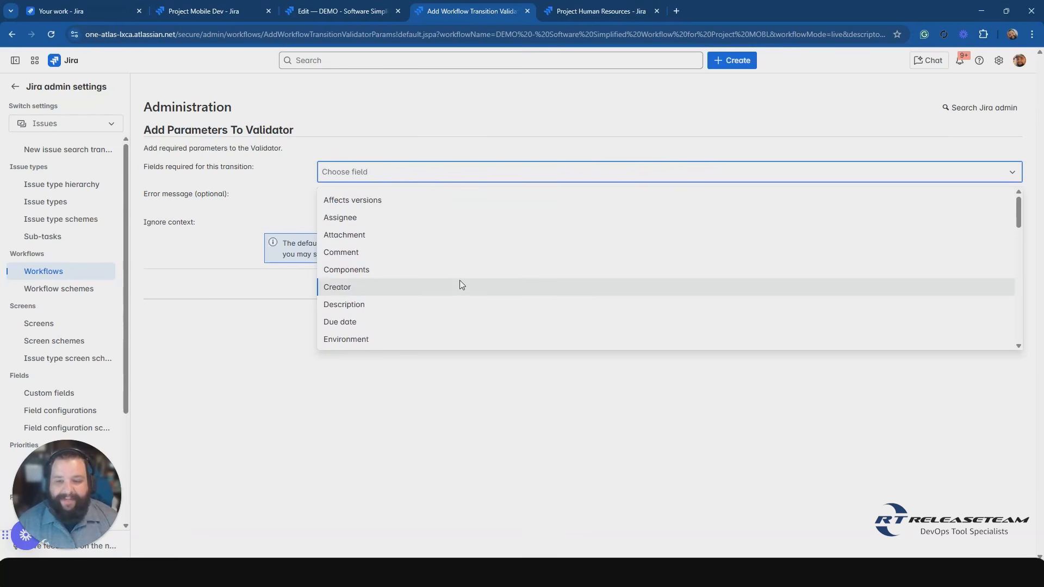
pyautogui.scroll(-1, 460, 284)
pyautogui.click(352, 267)
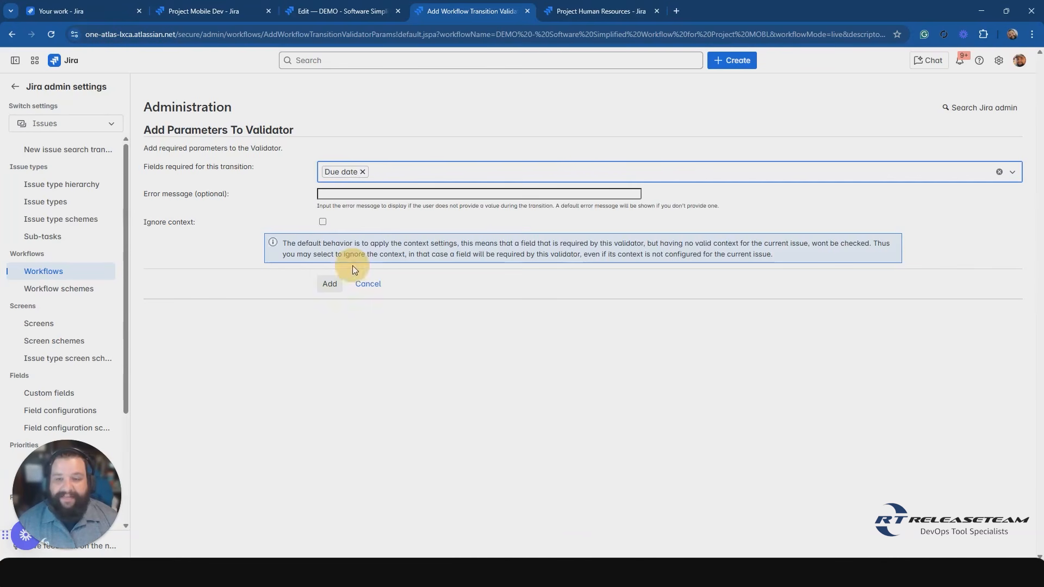
pyautogui.click(387, 171)
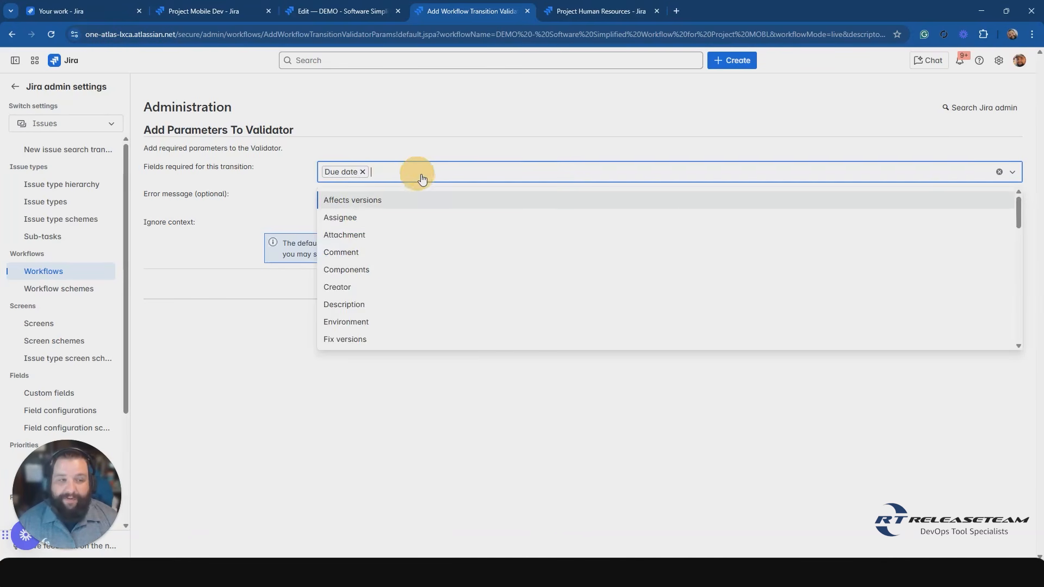
pyautogui.click(446, 145)
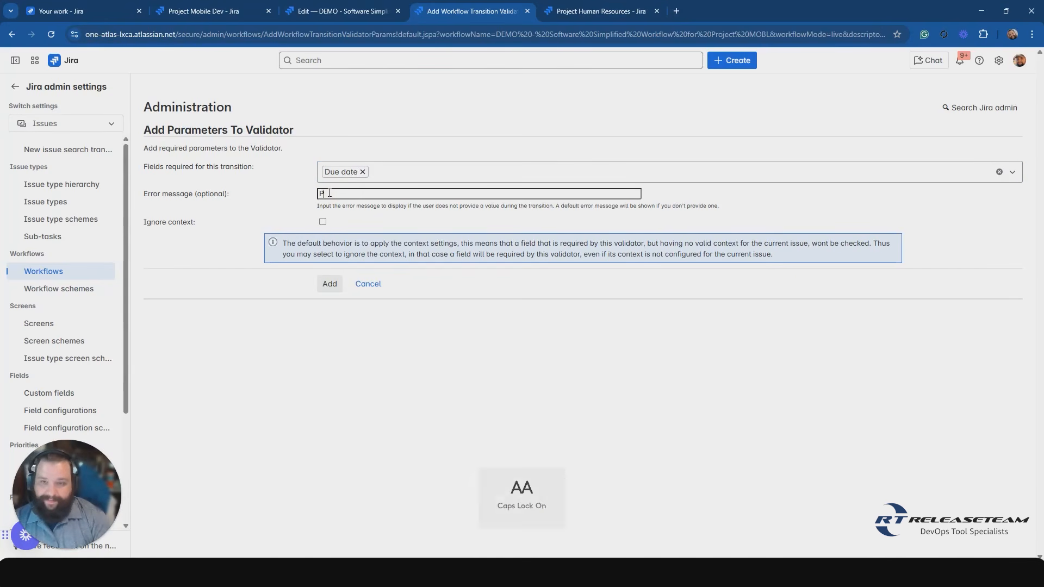
pyautogui.write('Please enter a due date')
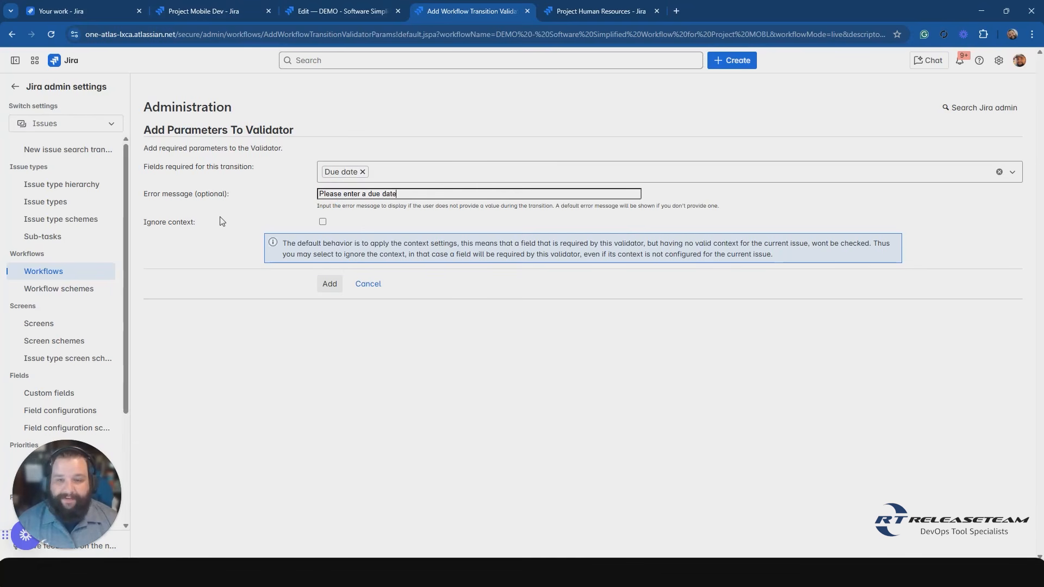
pyautogui.click(529, 251)
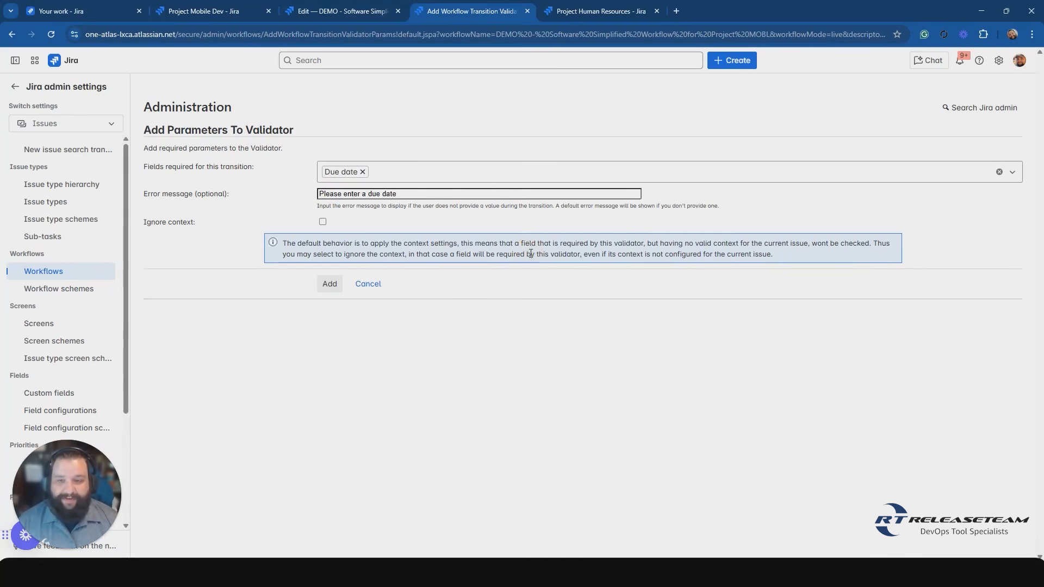
pyautogui.click(329, 290)
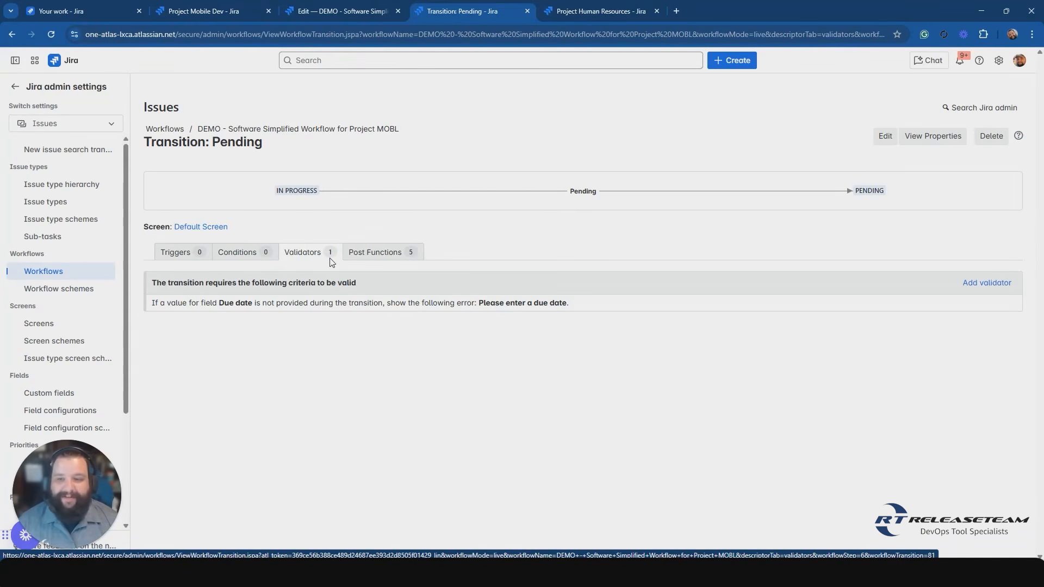
# Add a User Is In Project Role condition to the Pending transition, with Service Desk Team as the project role.
pyautogui.click(234, 256)
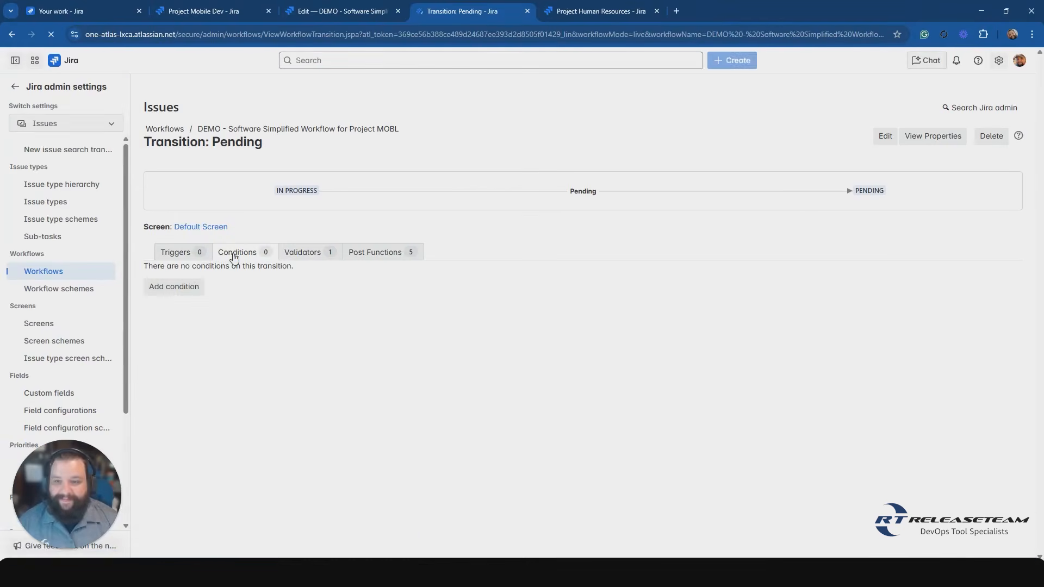
pyautogui.click(190, 291)
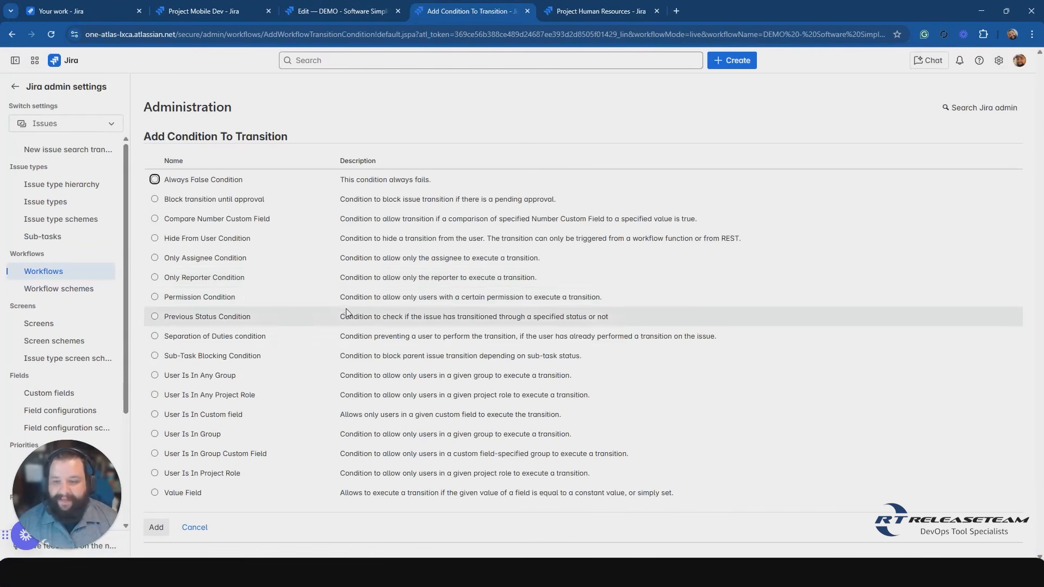
pyautogui.click(201, 472)
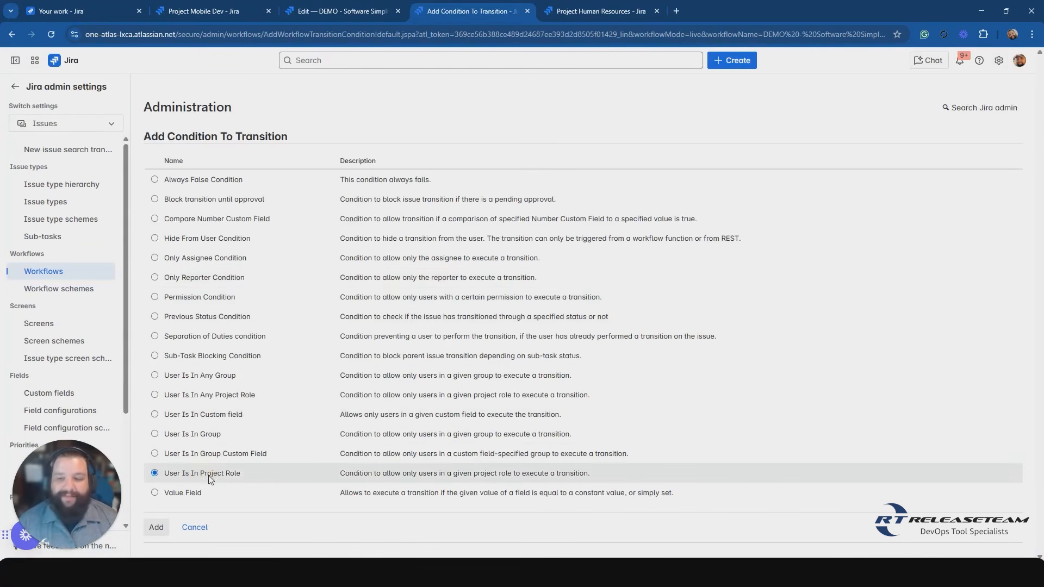
pyautogui.click(157, 528)
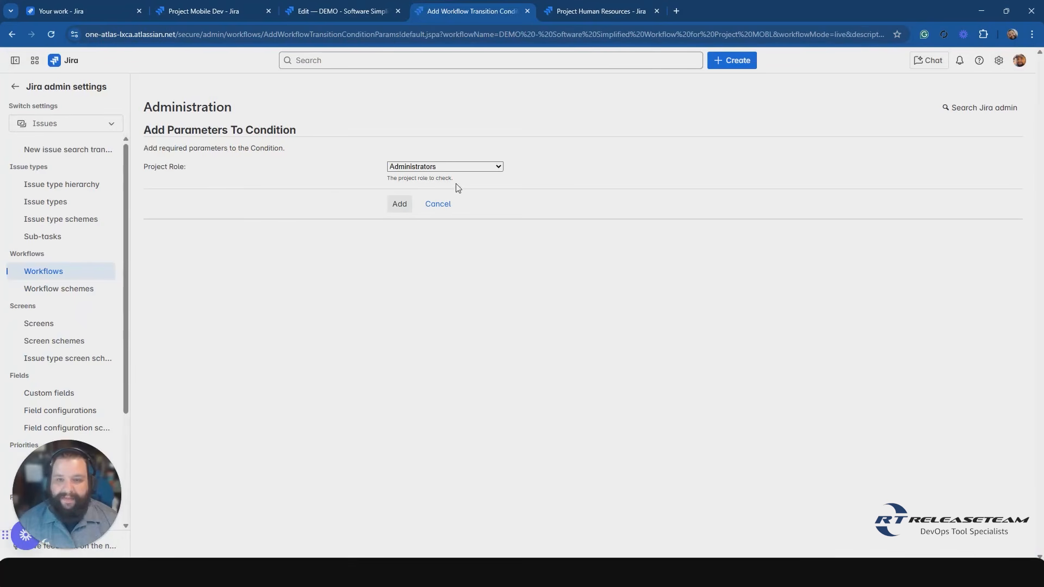
pyautogui.click(494, 168)
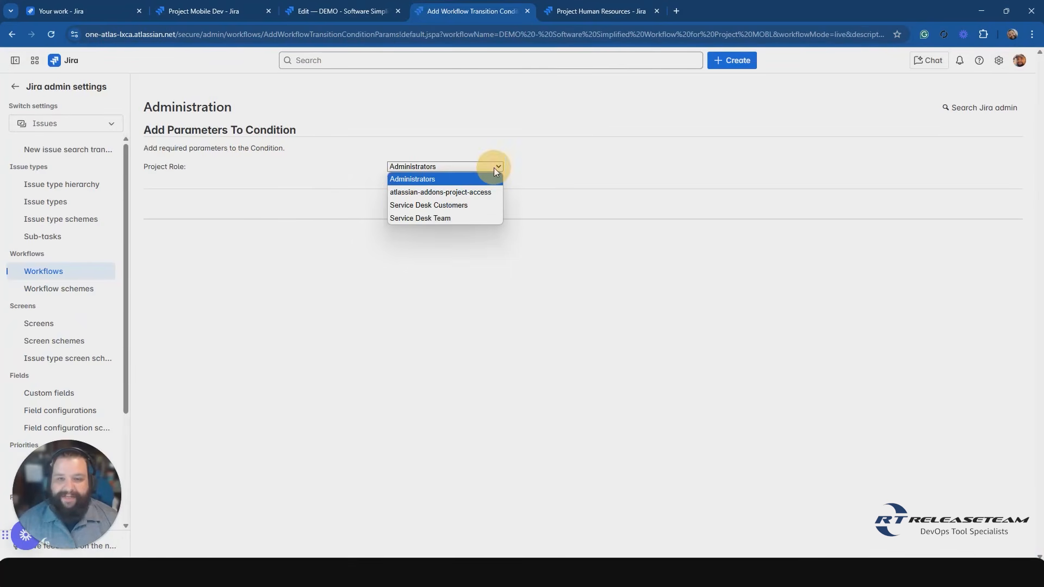
pyautogui.click(443, 218)
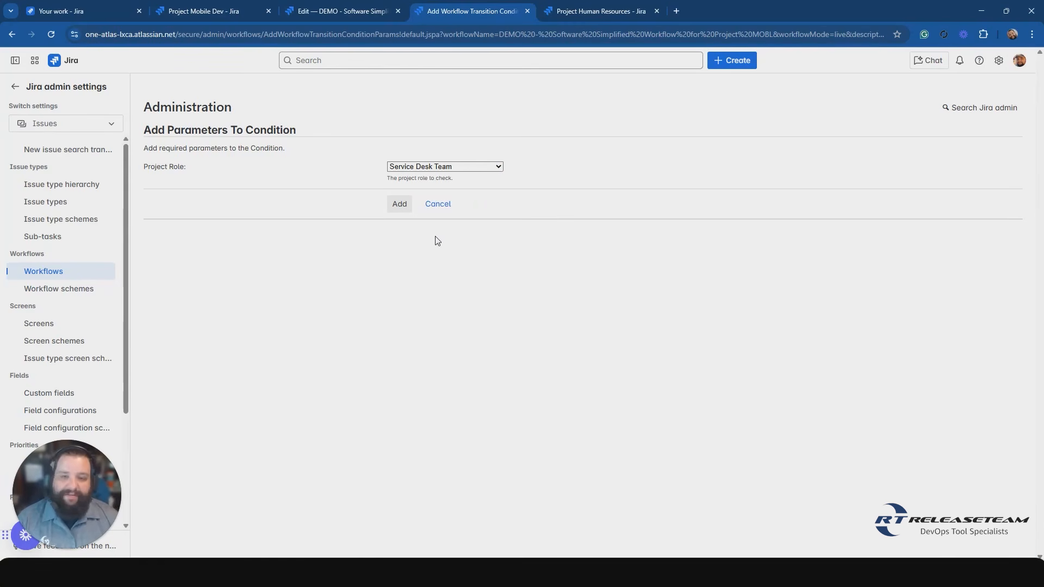
pyautogui.click(395, 202)
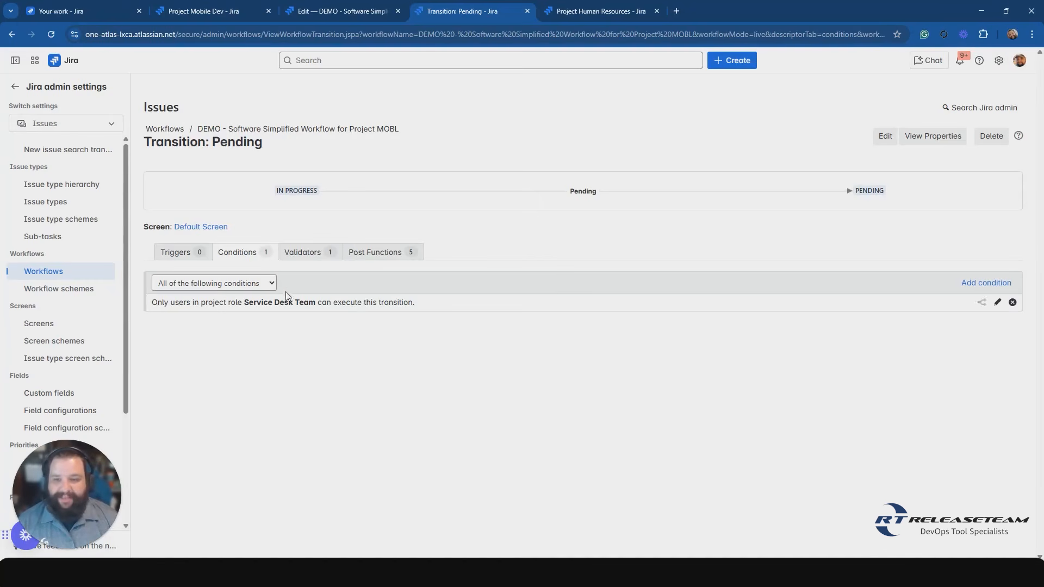
# Examine the all-or-any condition matching options and review the Pending transition's validators and post functions.
pyautogui.click(267, 284)
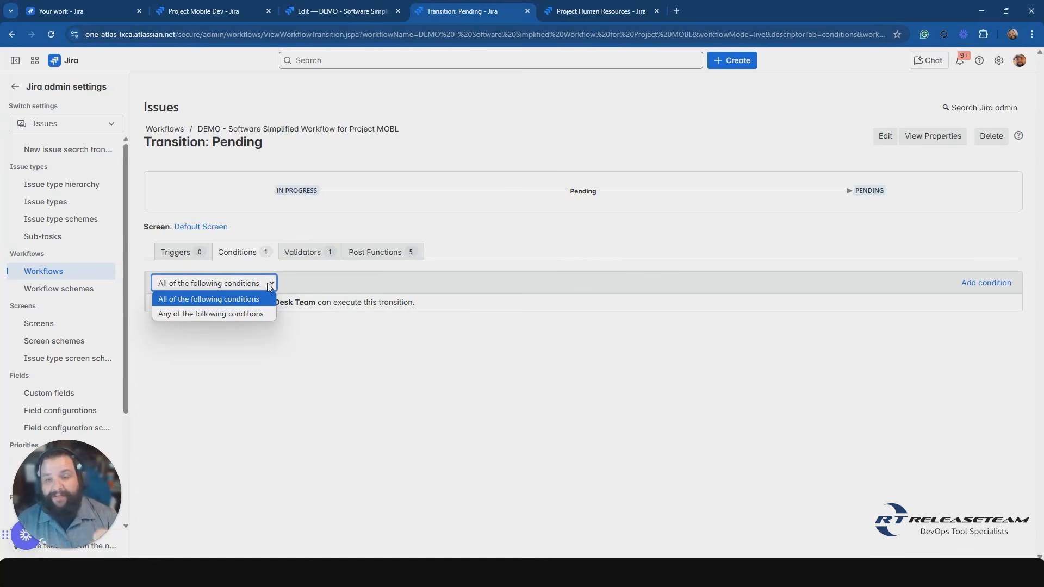
pyautogui.click(233, 314)
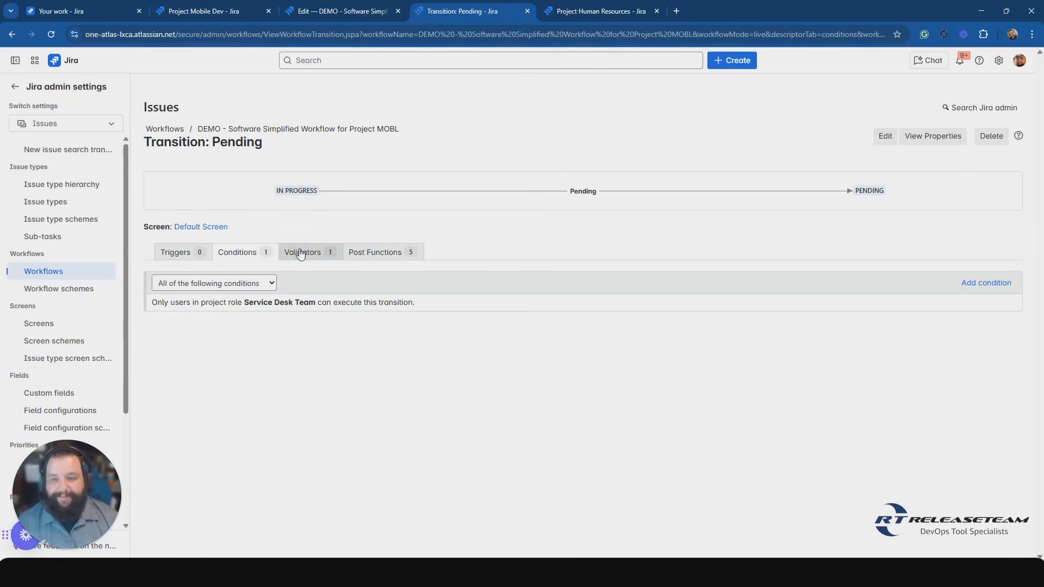
pyautogui.click(327, 252)
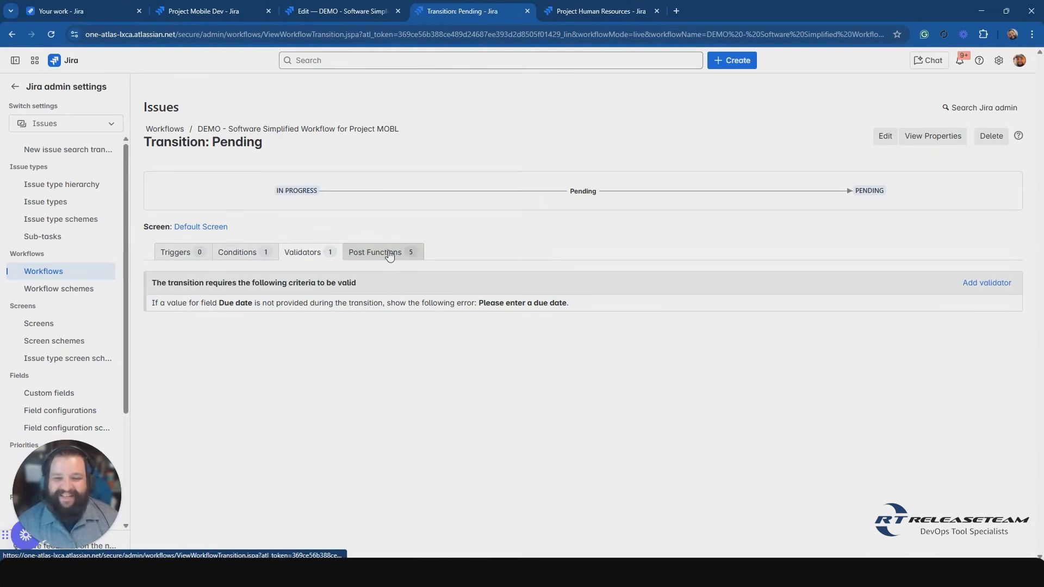
pyautogui.click(390, 254)
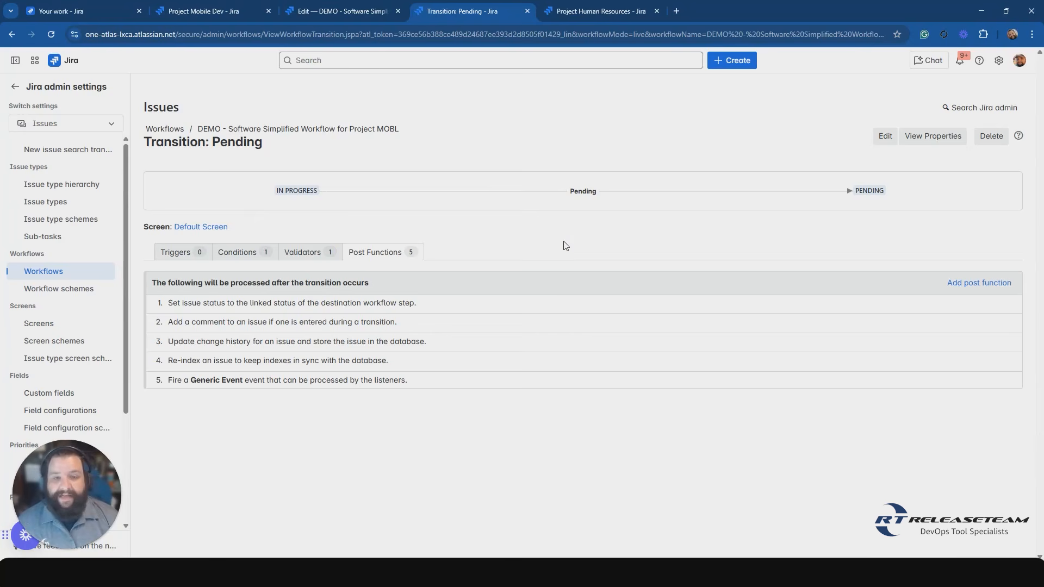
pyautogui.click(454, 303)
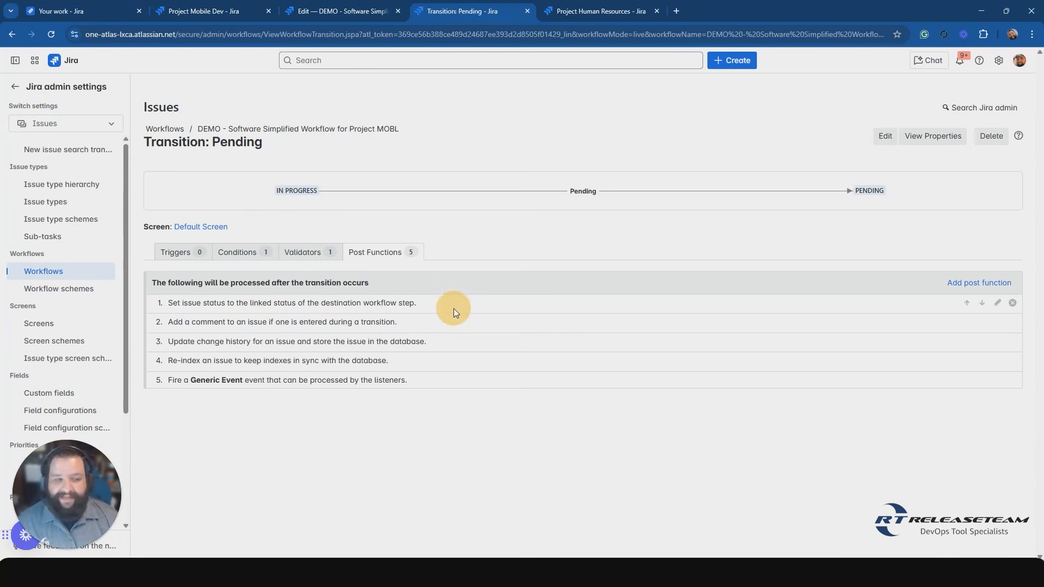
pyautogui.click(434, 384)
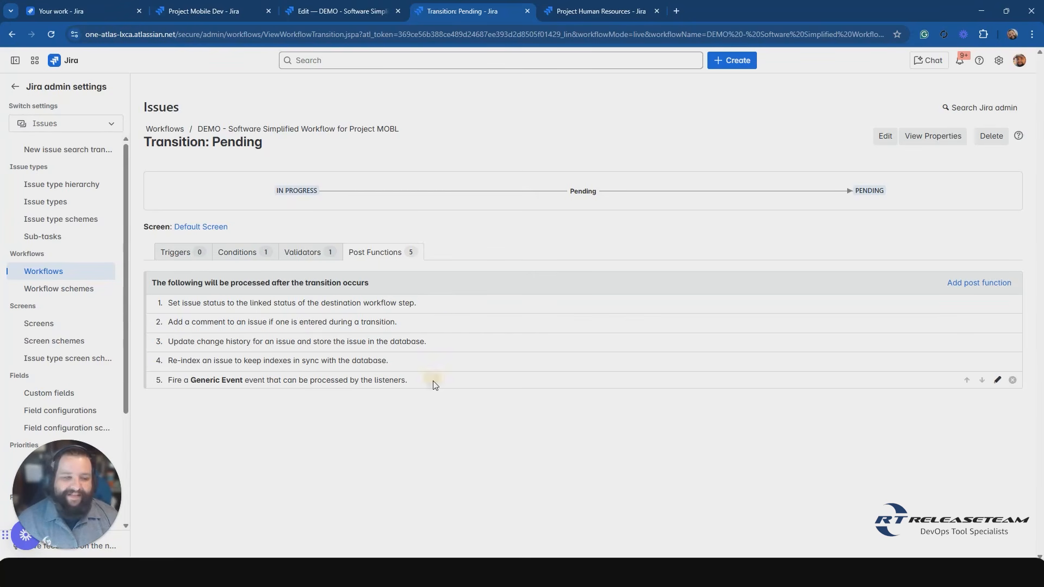
# Start adding an Update Issue Field post function to the Pending transition.
pyautogui.click(984, 288)
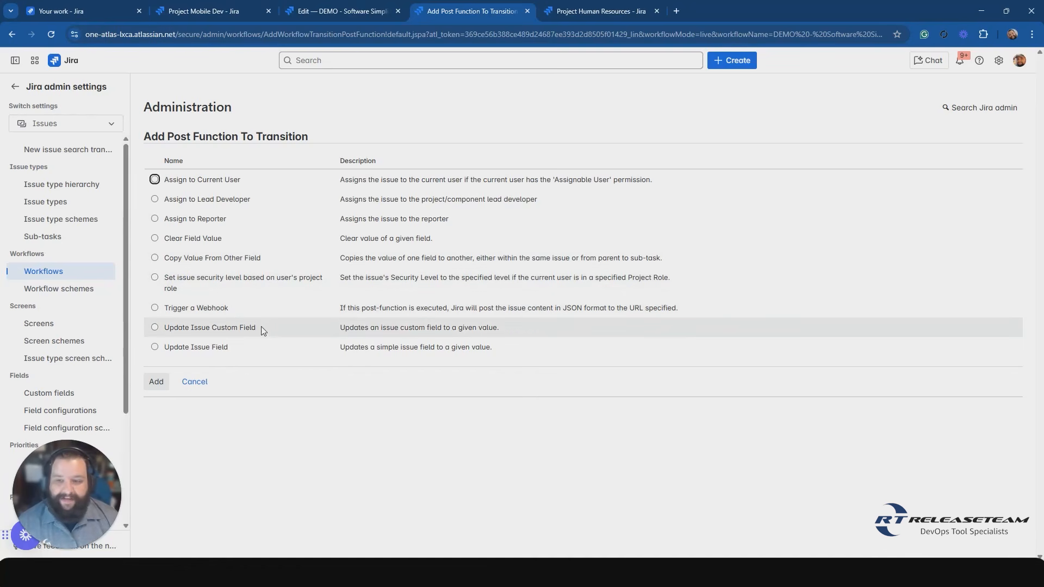
pyautogui.click(236, 349)
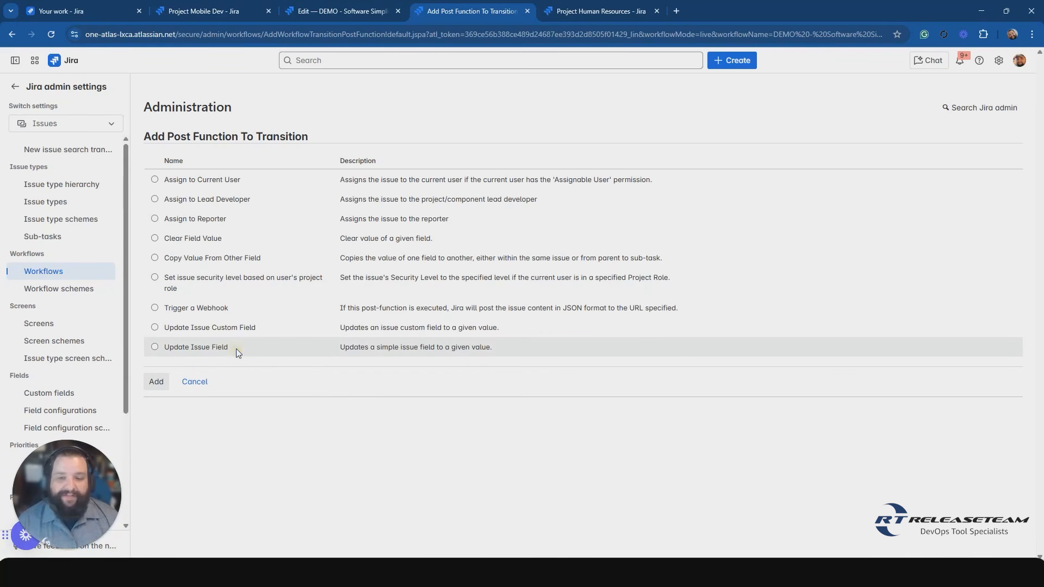
pyautogui.click(154, 347)
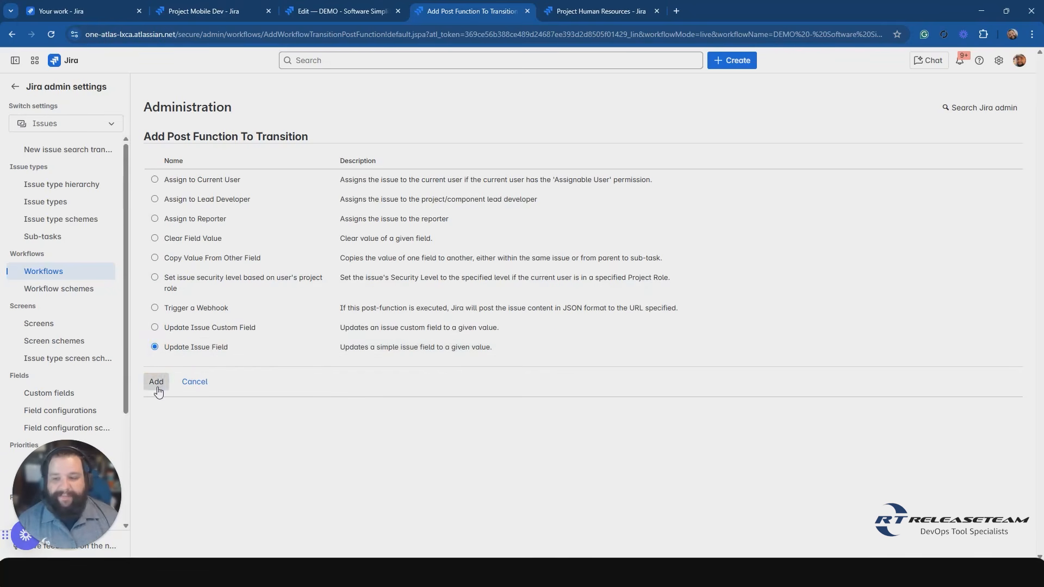
pyautogui.click(156, 382)
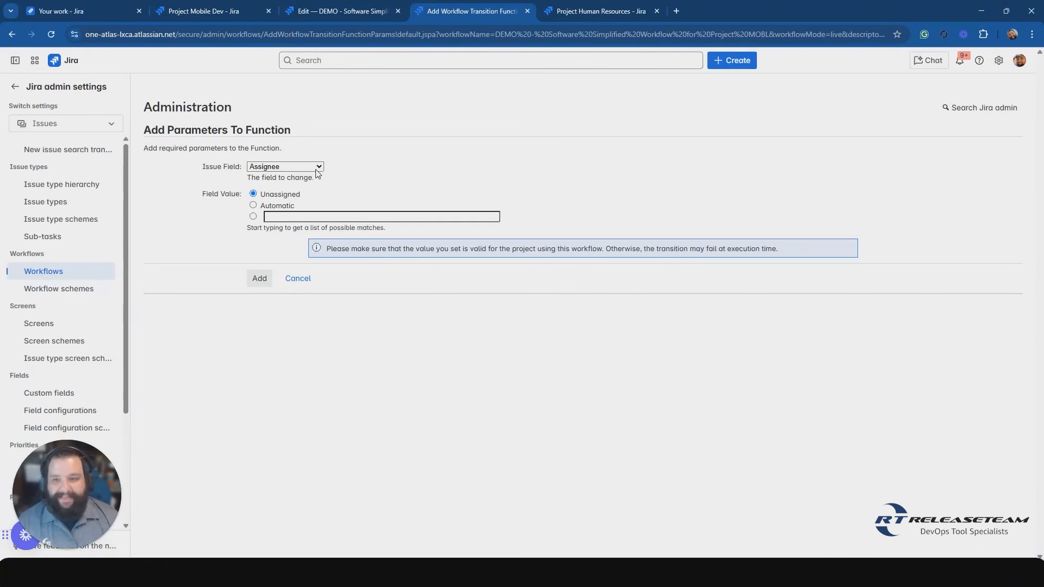
# Choose Resolution as the issue field to update and examine the available resolution values without choosing one.
pyautogui.click(317, 168)
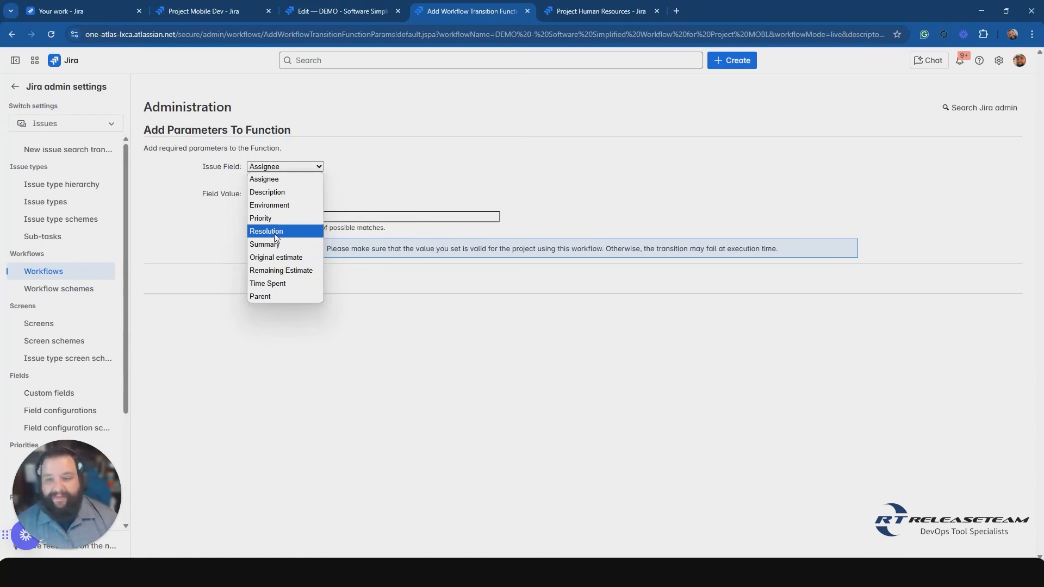
pyautogui.click(274, 234)
pyautogui.click(308, 194)
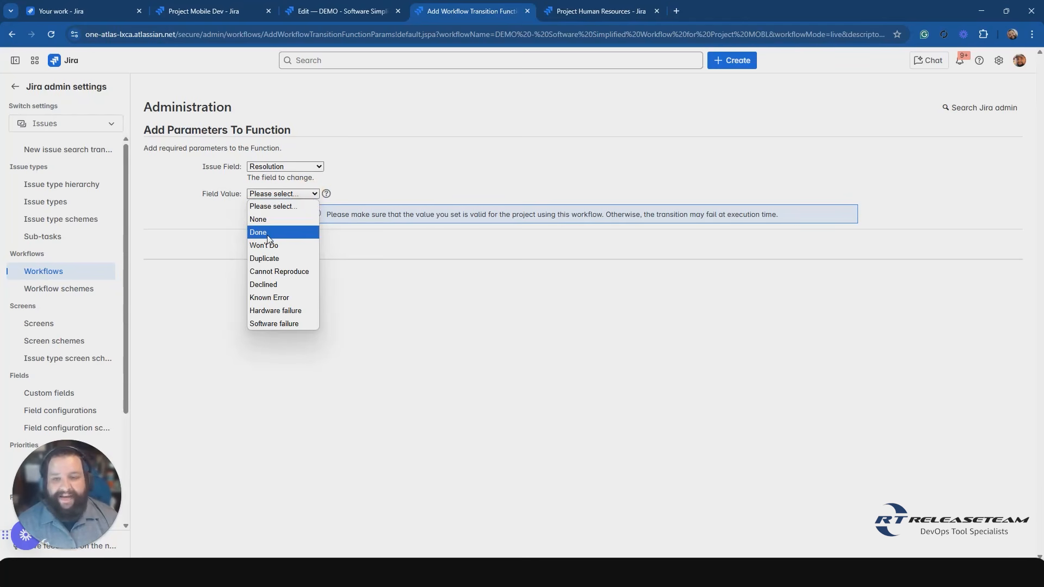
pyautogui.click(272, 206)
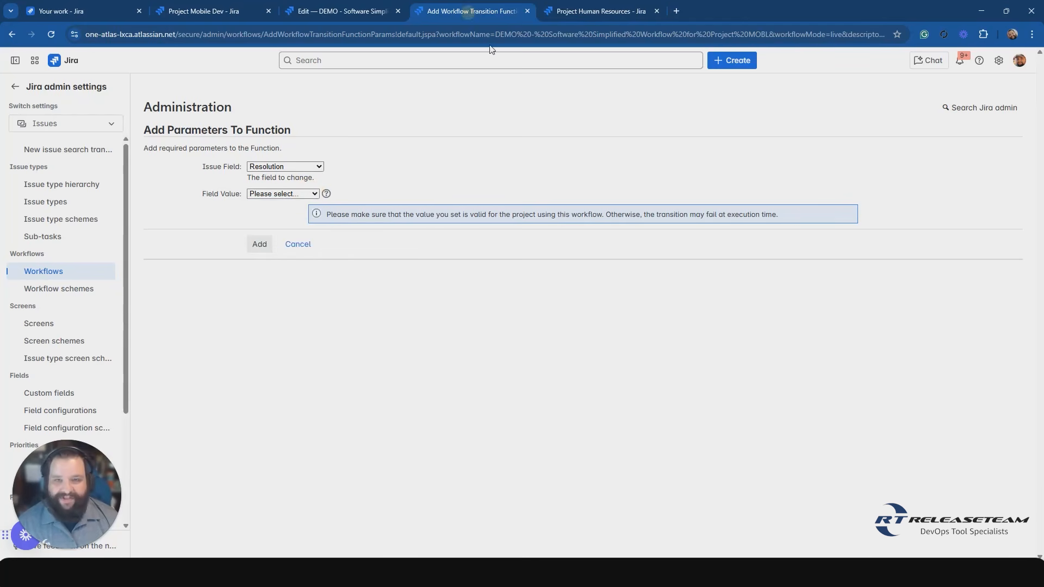
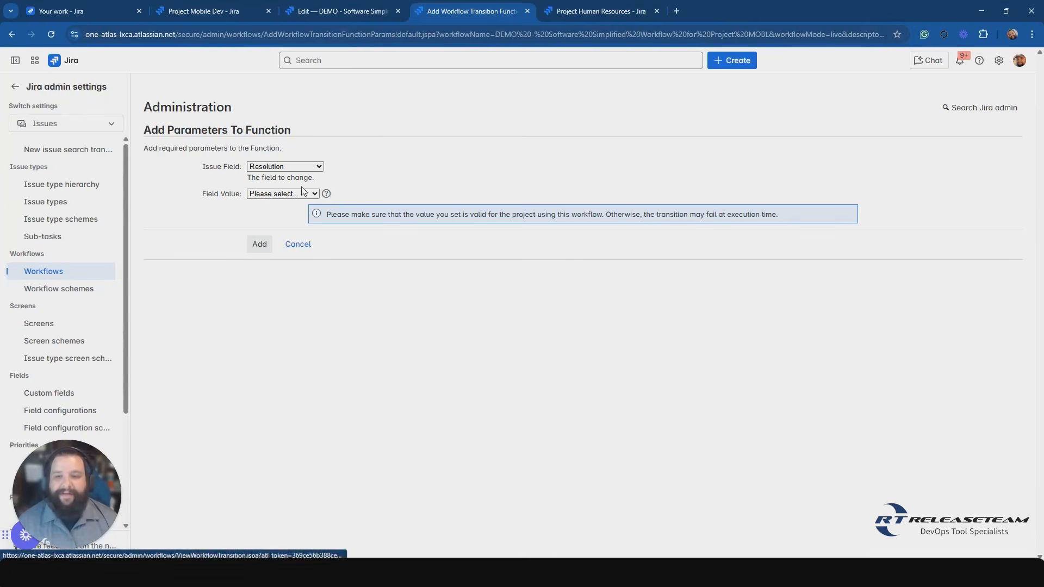
# Cancel adding the Update Issue Field post function and return to the DEMO - Software Simplified Workflow for Project MOBL diagram.
pyautogui.click(297, 244)
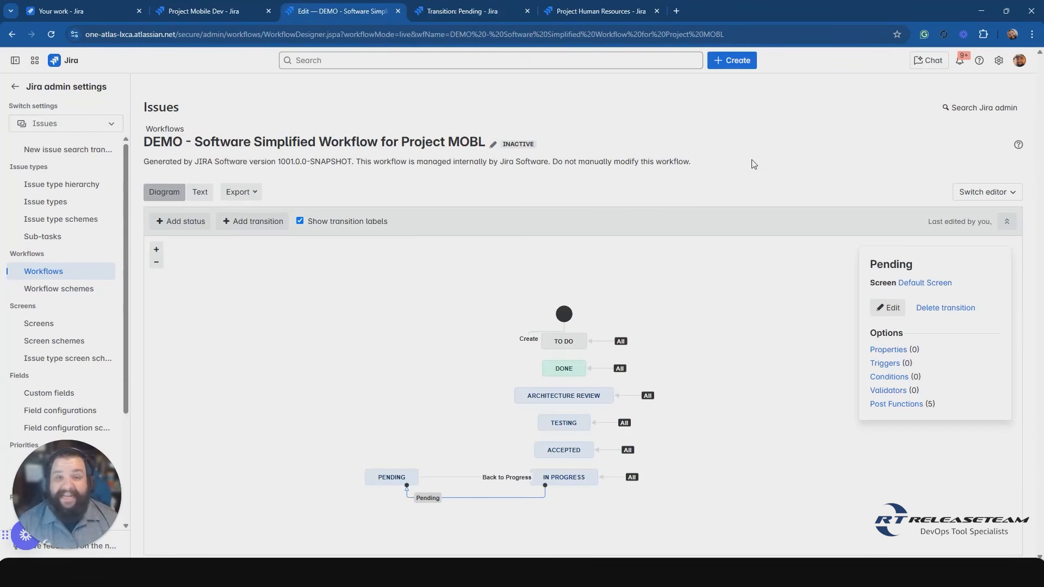
pyautogui.click(524, 141)
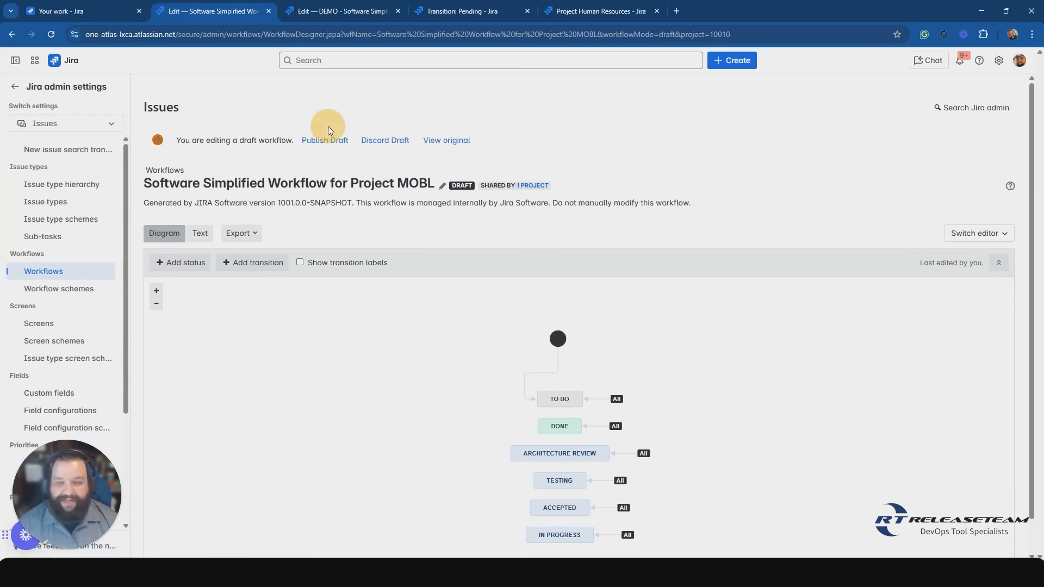
# Examine the options to publish, discard or view the original of the Software Simplified Workflow for Project MOBL draft.
pyautogui.moveTo(384, 132); pyautogui.dragTo(384, 121)
pyautogui.click(383, 117)
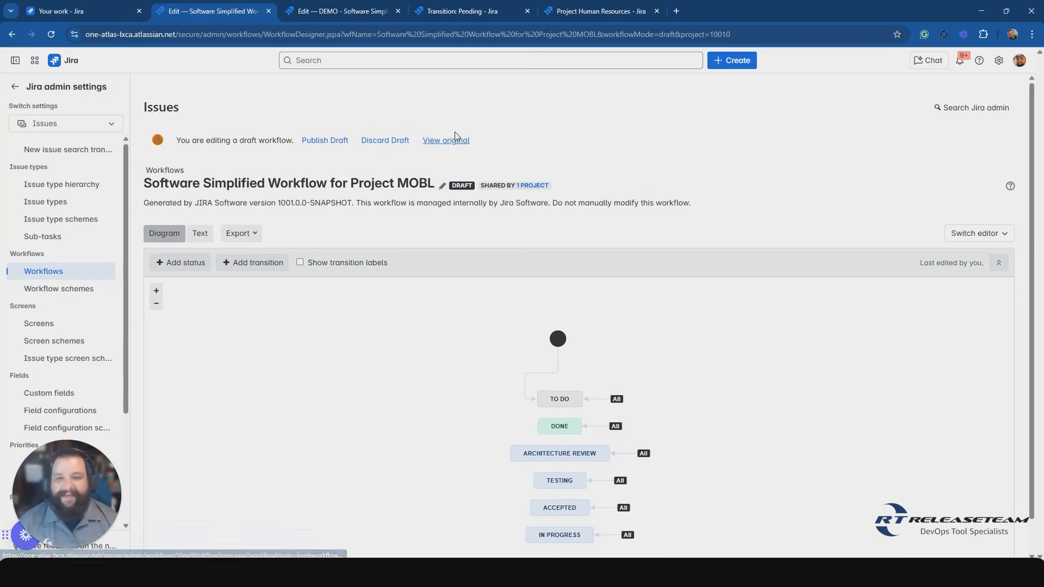
pyautogui.moveTo(467, 140); pyautogui.dragTo(491, 135)
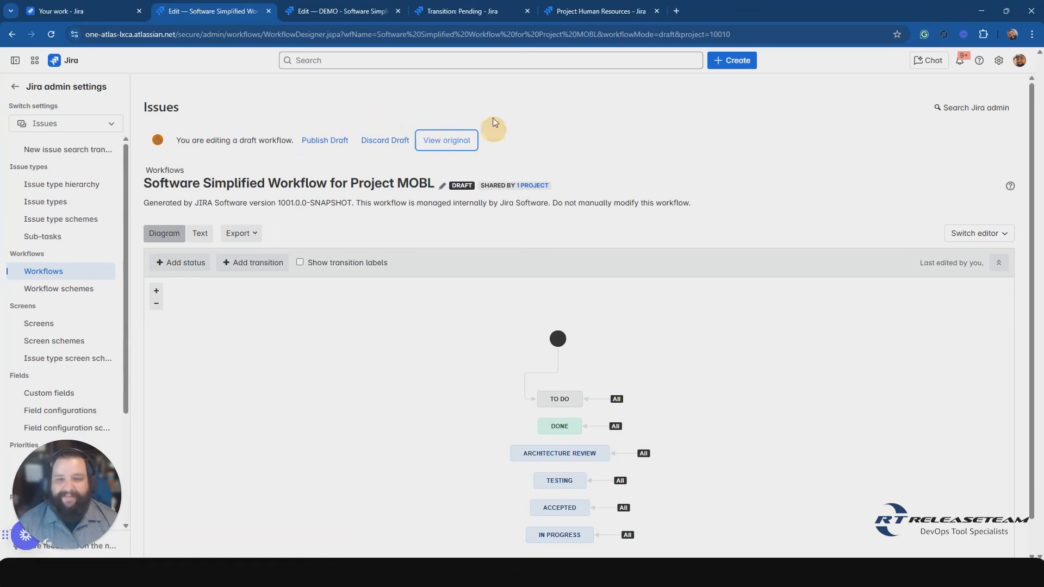
pyautogui.click(329, 143)
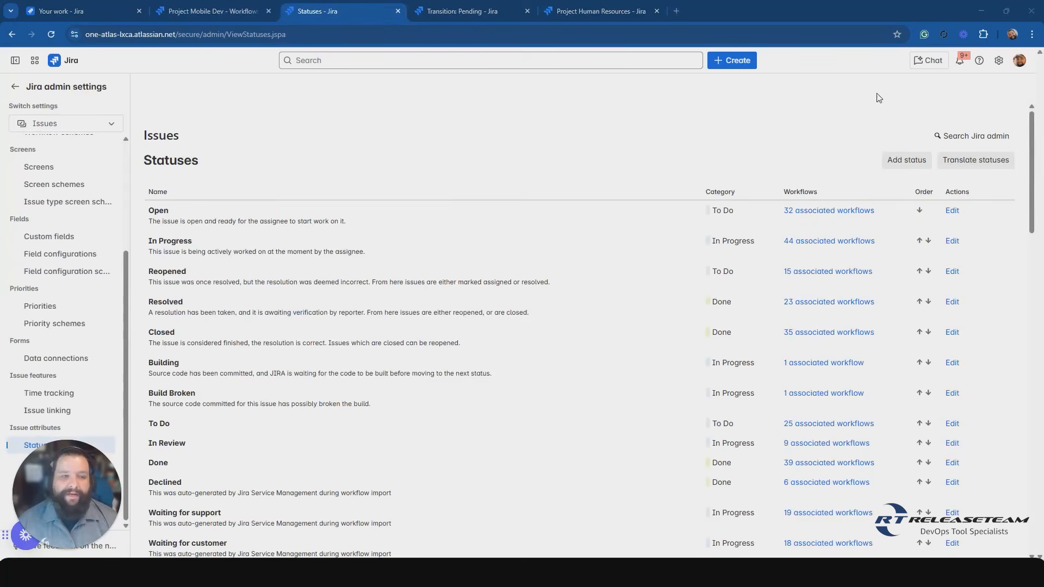
# Review how to reach the Statuses list in the issue settings and examine the statuses' categories and associated workflows.
pyautogui.click(999, 60)
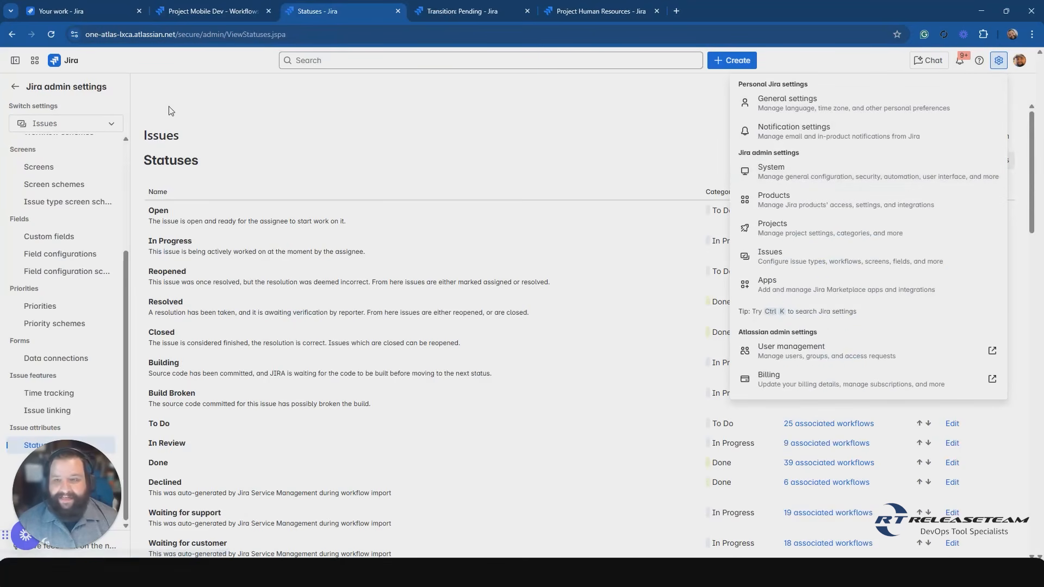
pyautogui.click(44, 123)
pyautogui.press('Escape')
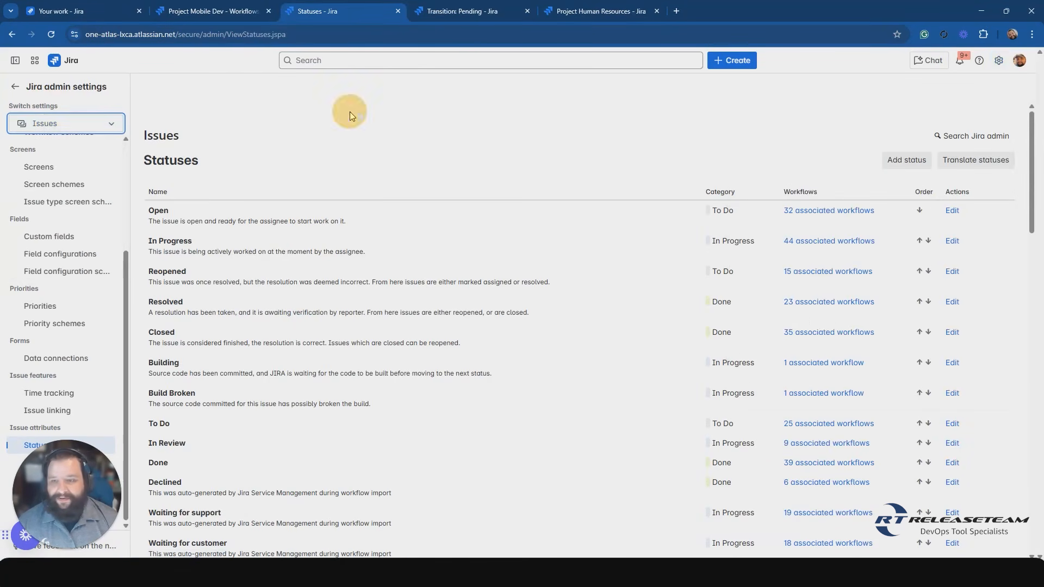
pyautogui.click(31, 428)
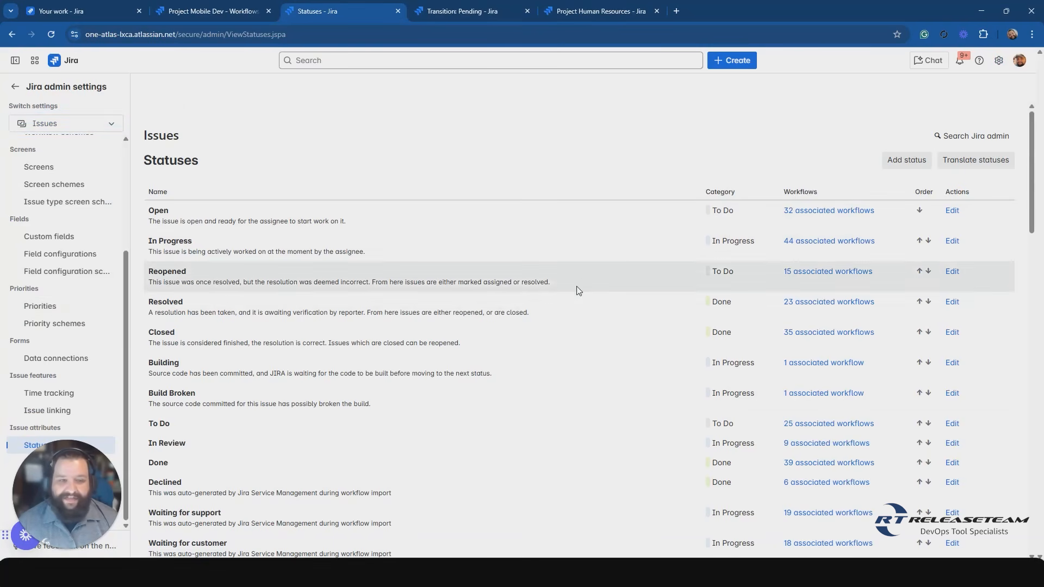
pyautogui.scroll(-3, 578, 290)
pyautogui.scroll(-12, 578, 290)
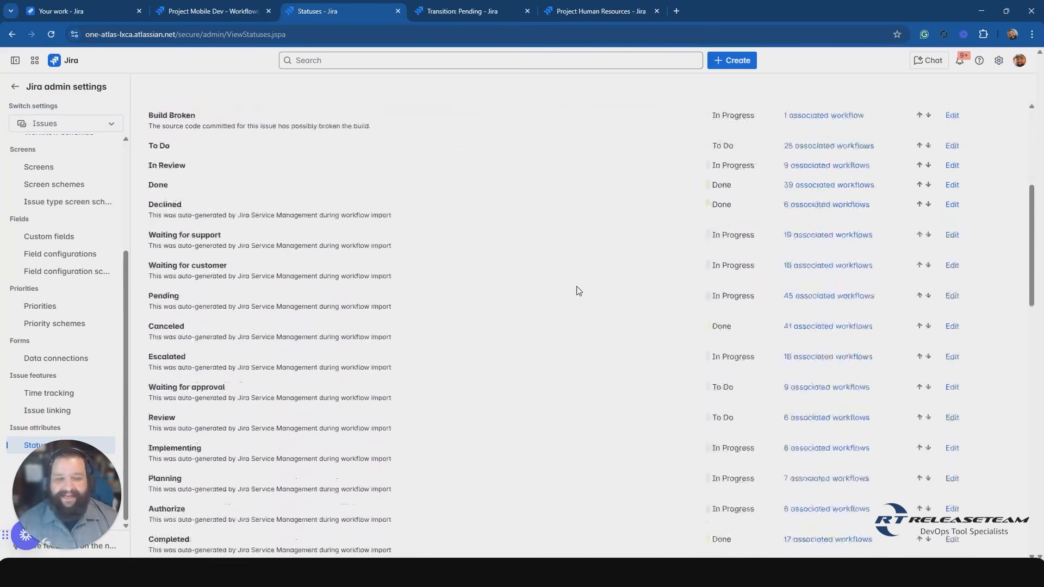
pyautogui.scroll(-8, 577, 290)
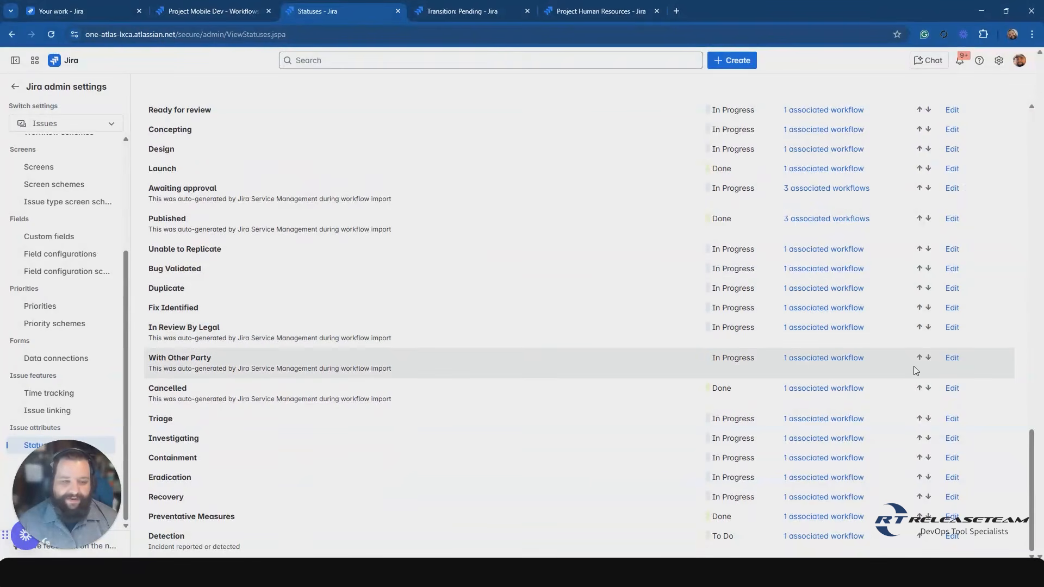
pyautogui.scroll(20, 692, 318)
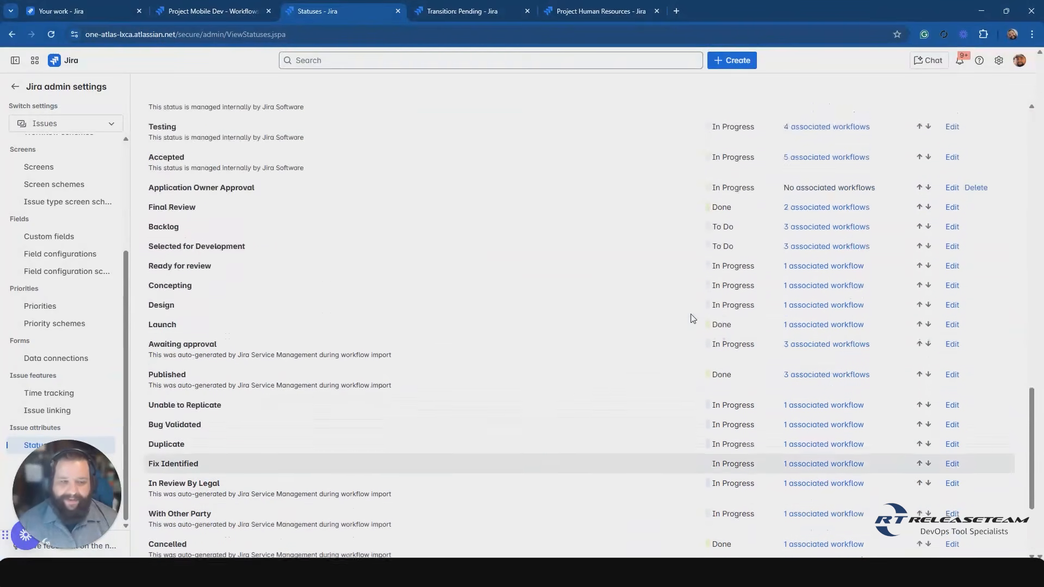
pyautogui.scroll(3, 373, 172)
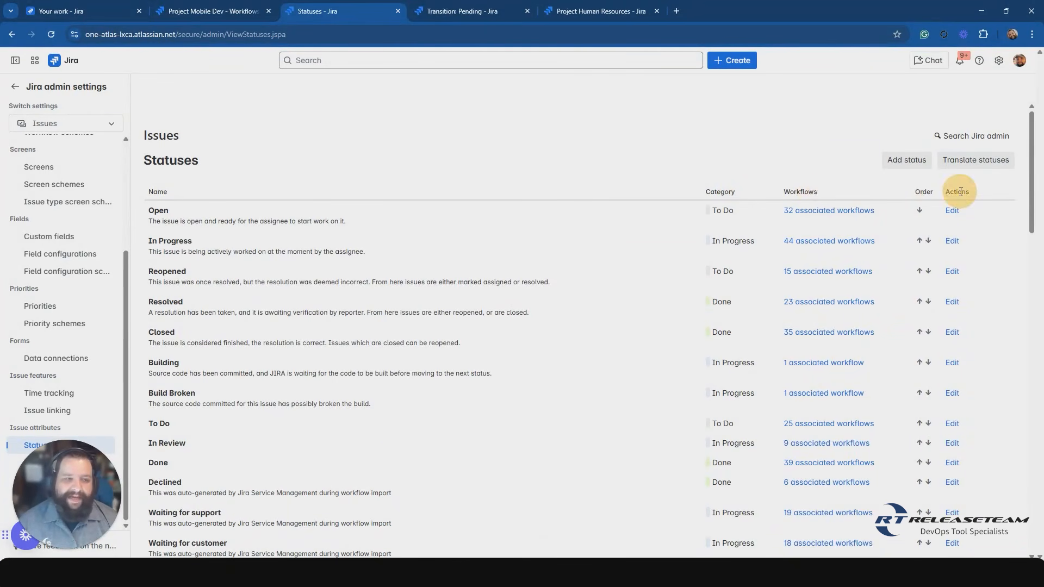
# Examine the name, category and icon image options for adding a status, and cancel without creating one.
pyautogui.click(894, 159)
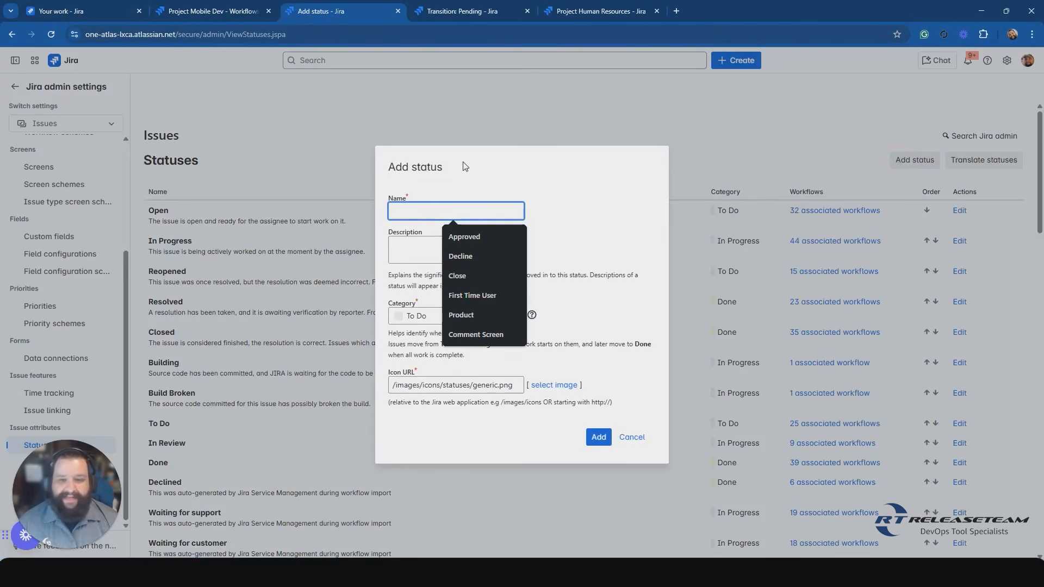
pyautogui.click(571, 209)
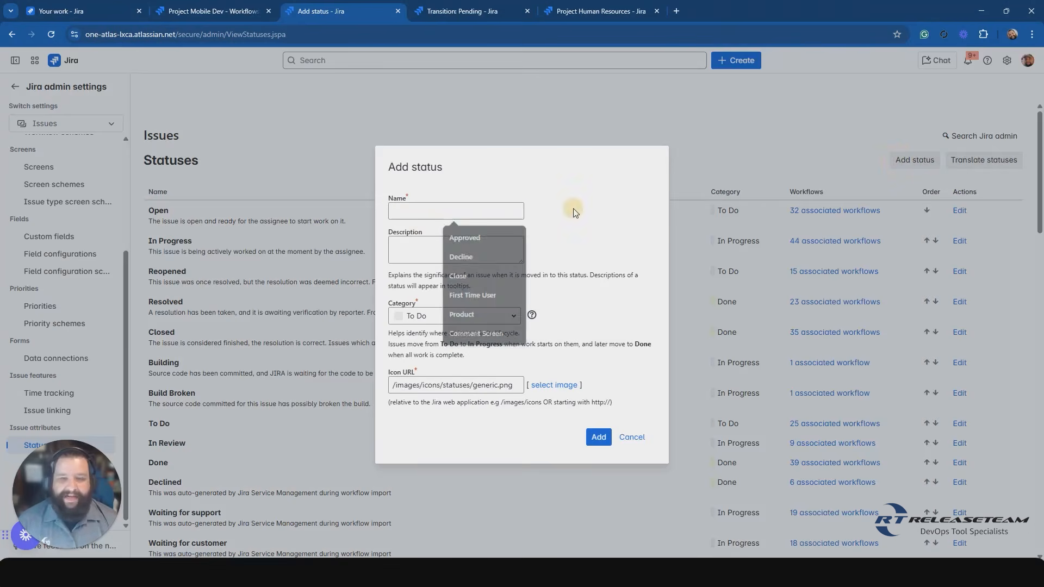
pyautogui.click(511, 315)
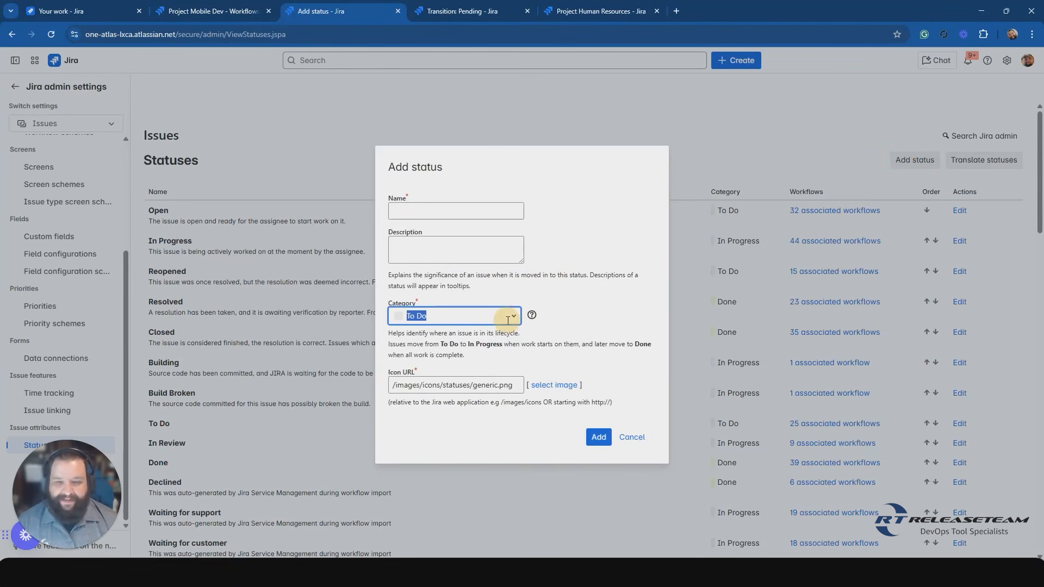
pyautogui.click(595, 290)
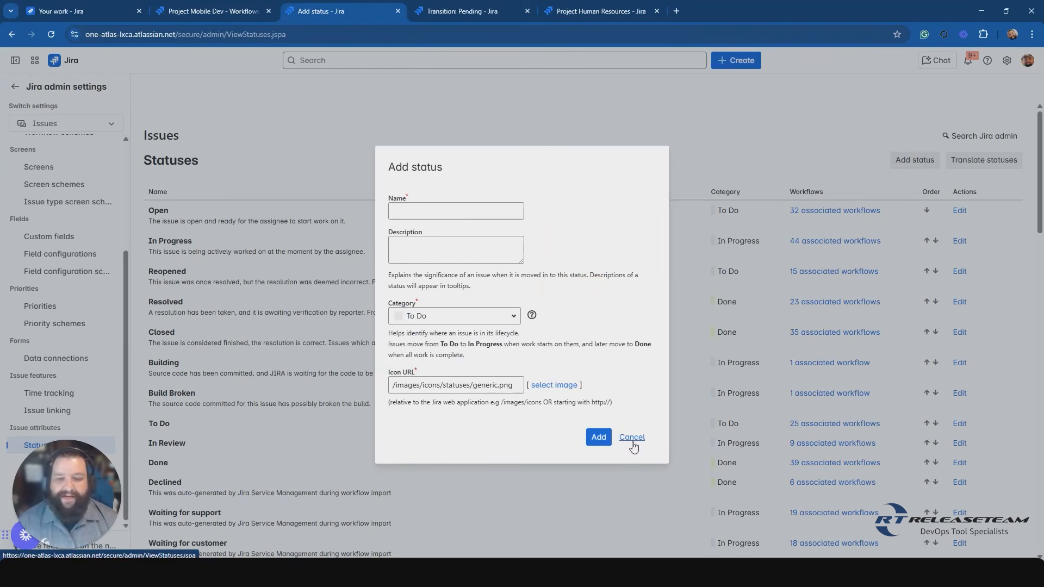
pyautogui.click(560, 386)
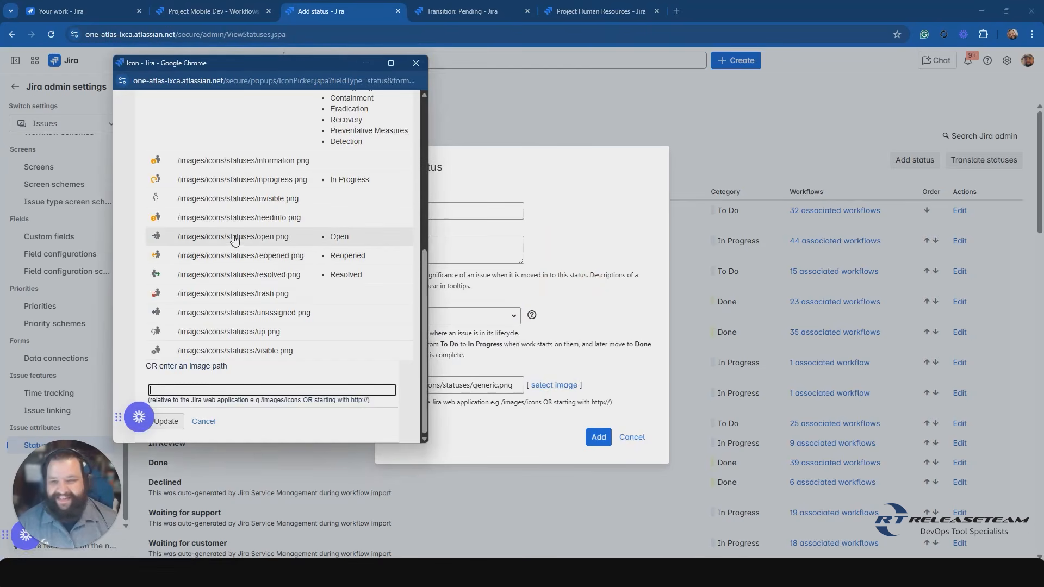
pyautogui.scroll(5, 226, 266)
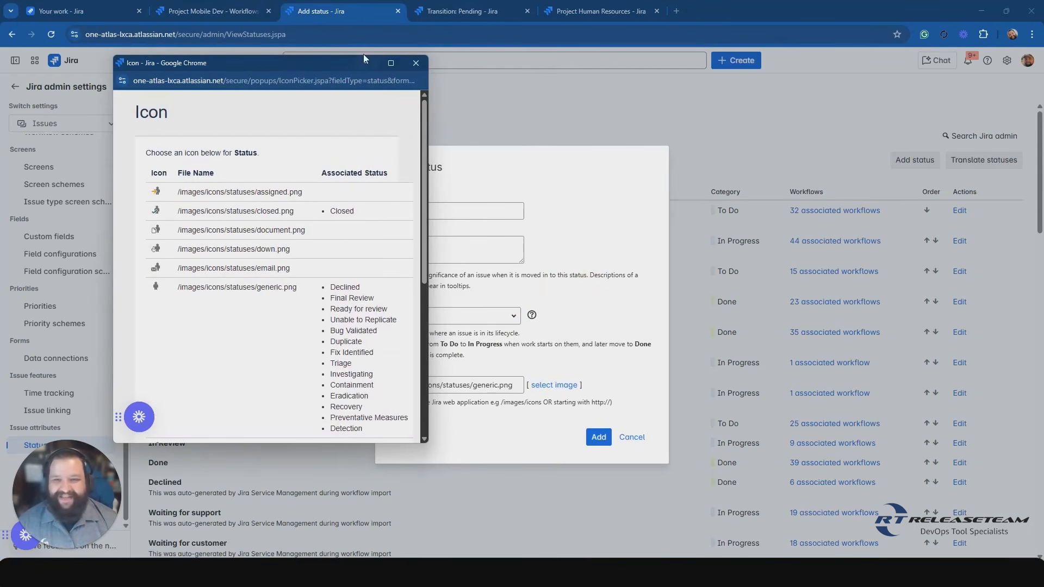
pyautogui.click(416, 62)
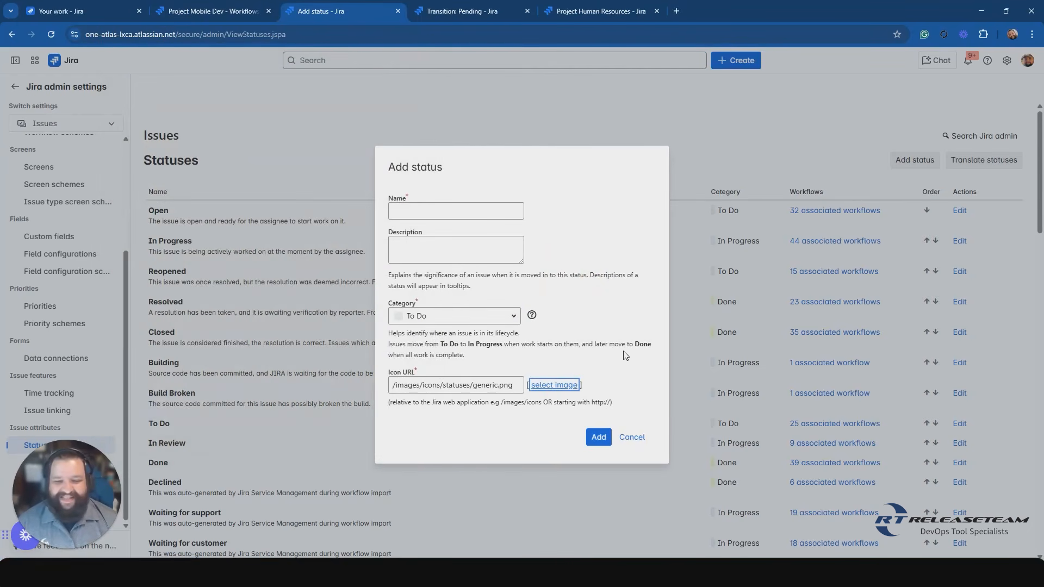
pyautogui.click(635, 439)
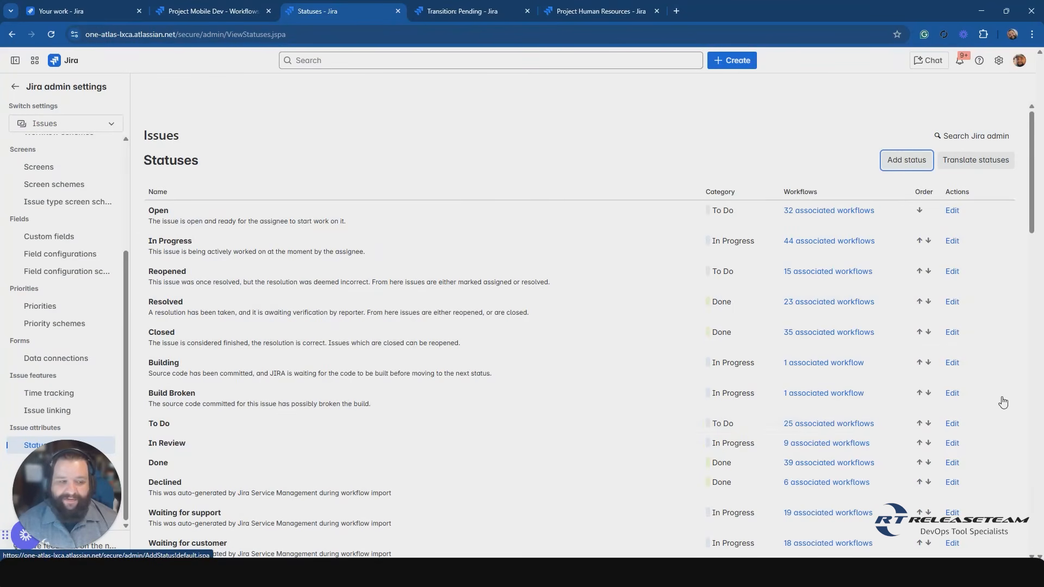
# Return to the Mobile Dev project's settings summary.
pyautogui.hotkey('ctrl', 'shift', 'Tab')
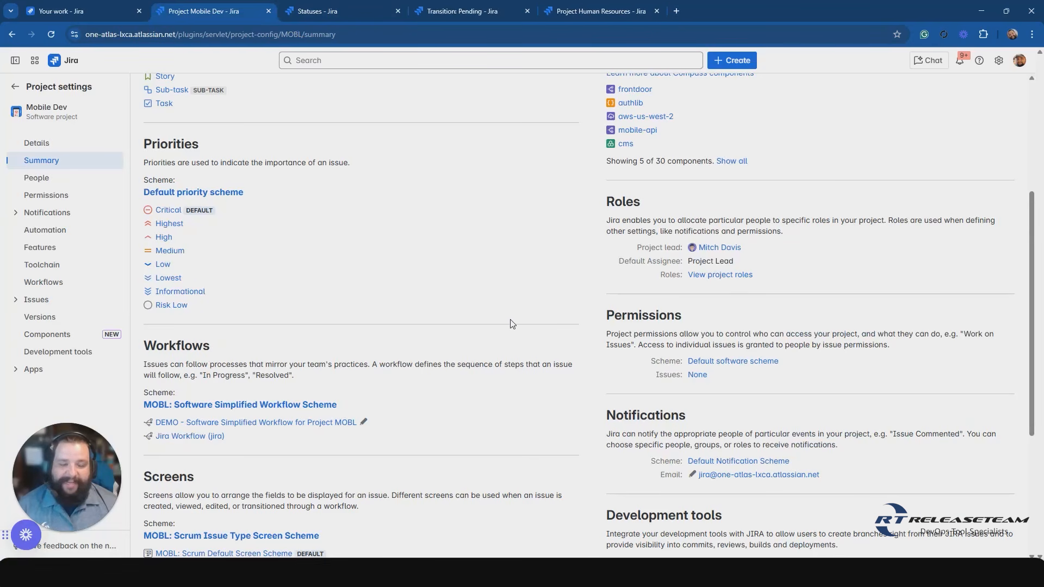